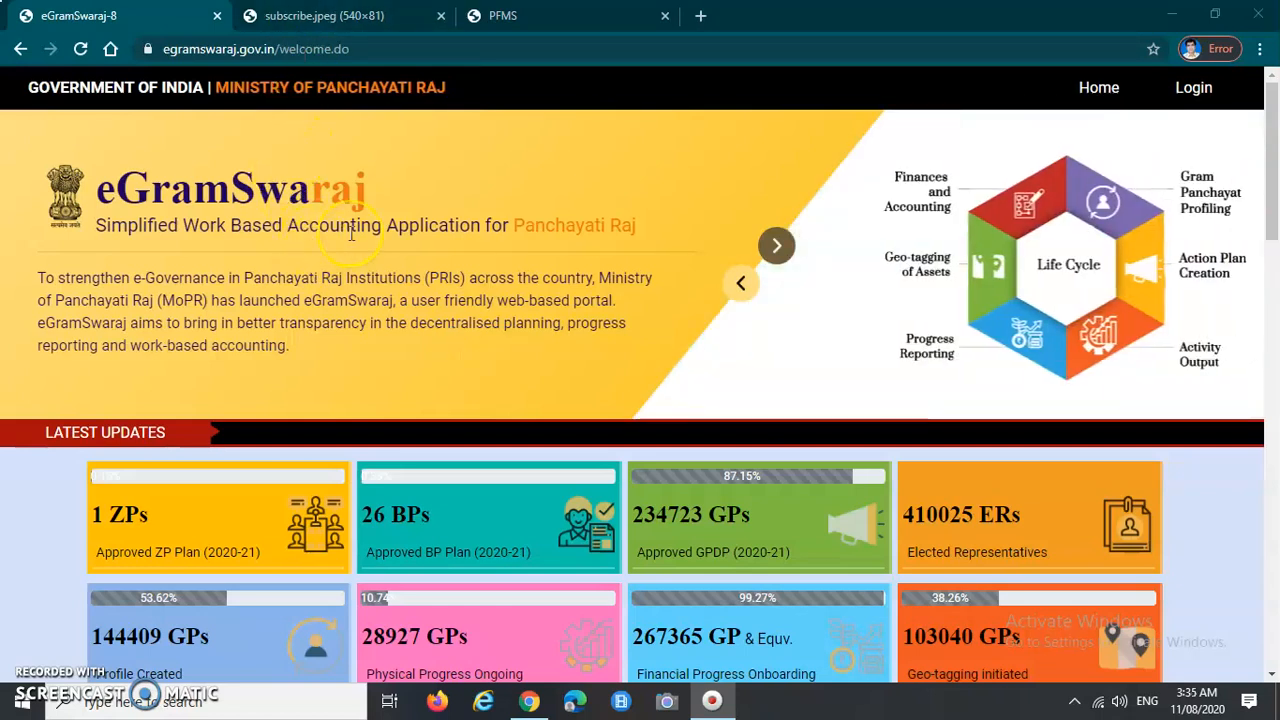
- Switch to the PFMS site, log in for 2020-2021 with the saved account, and open the scheme management list
left_click(524, 22)
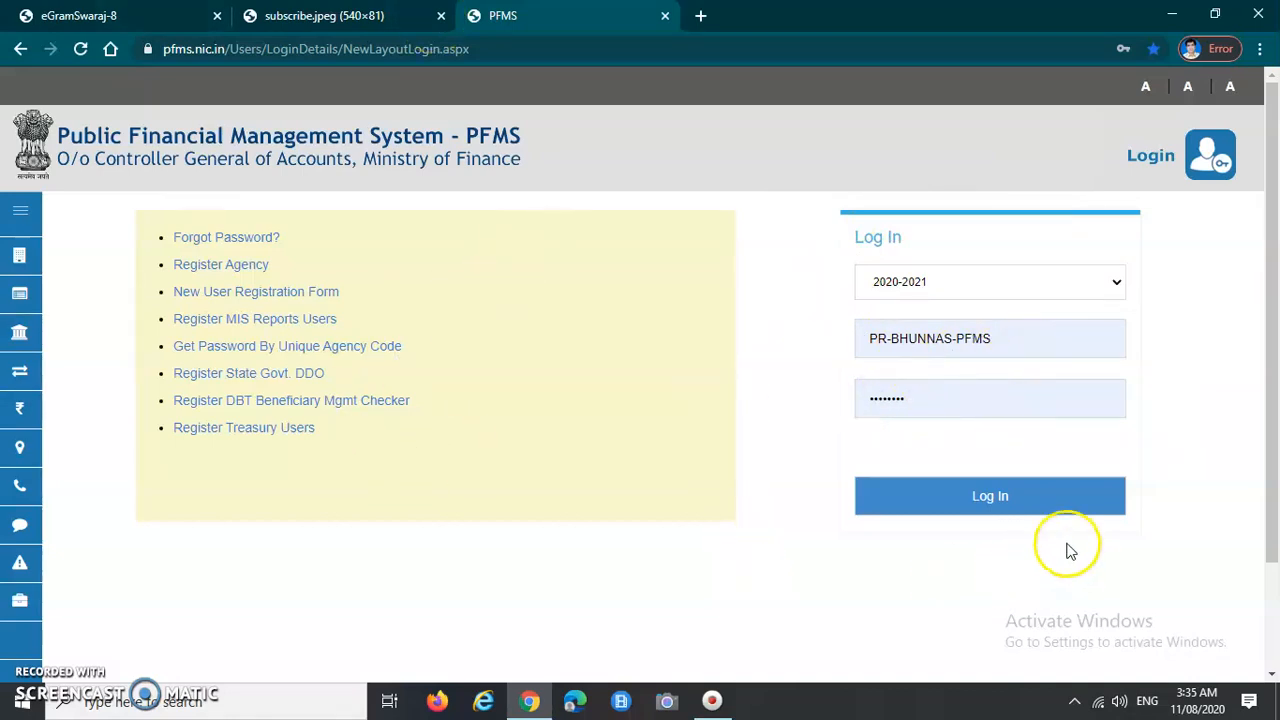
left_click(990, 506)
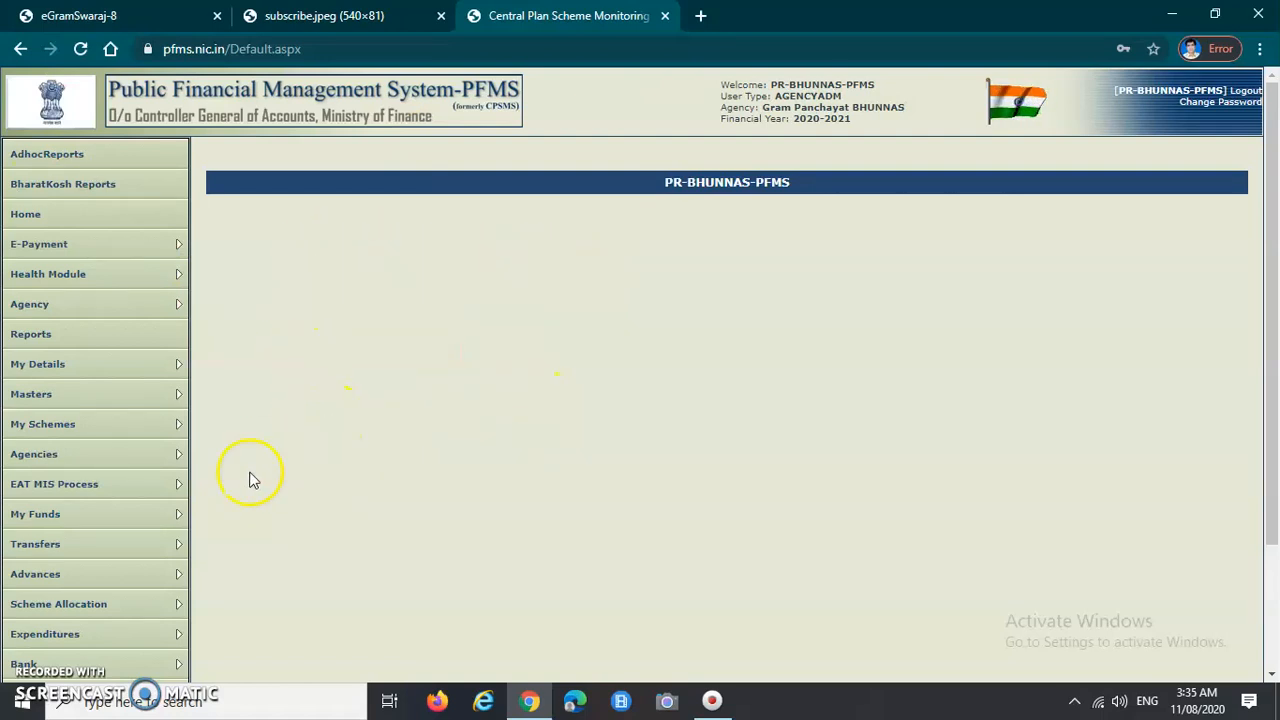
mouse_move(38, 428)
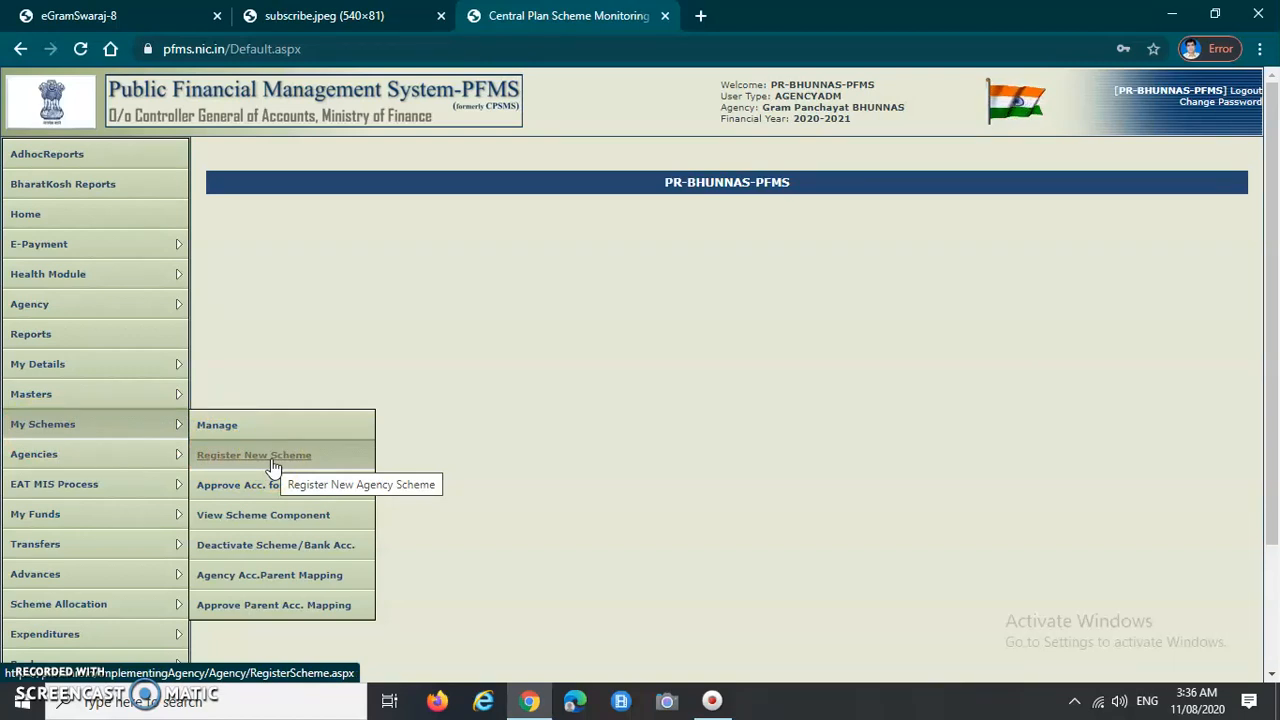
left_click(216, 436)
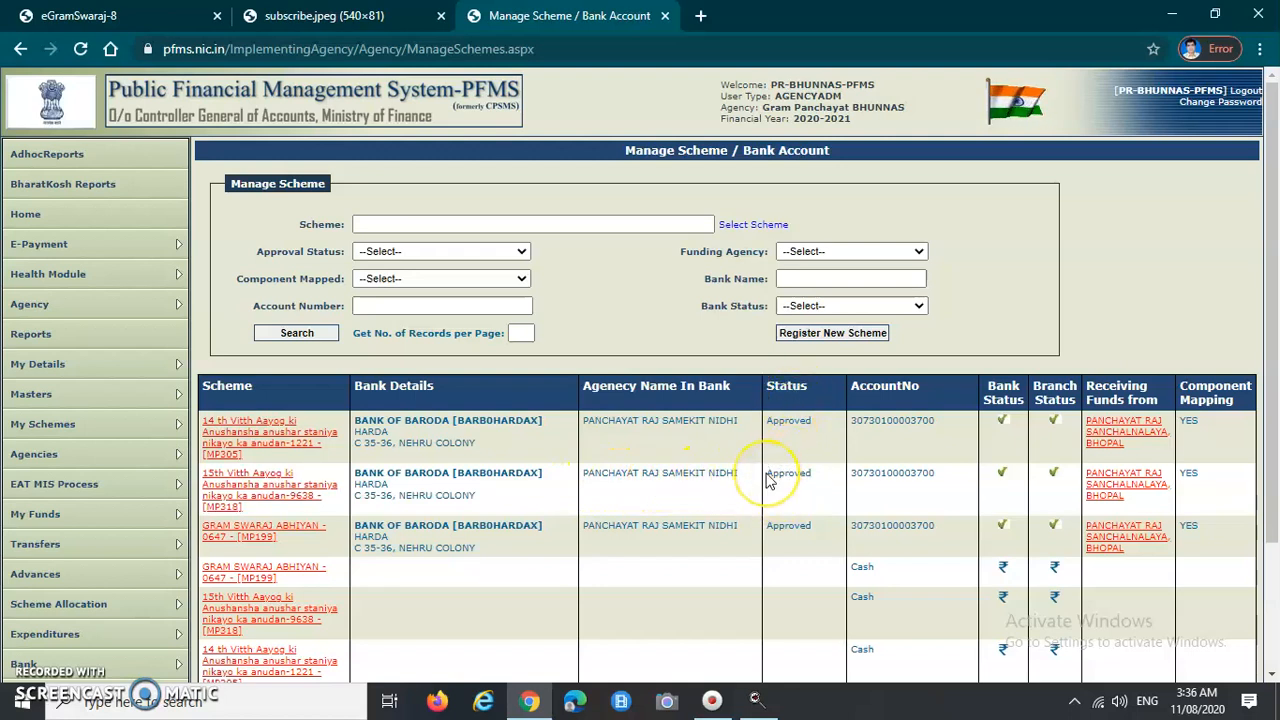
- Review the approval status, account number, bank and branch status, and component mapping of the 15th Vitth Aayog scheme
left_click_drag(770, 474, 816, 482)
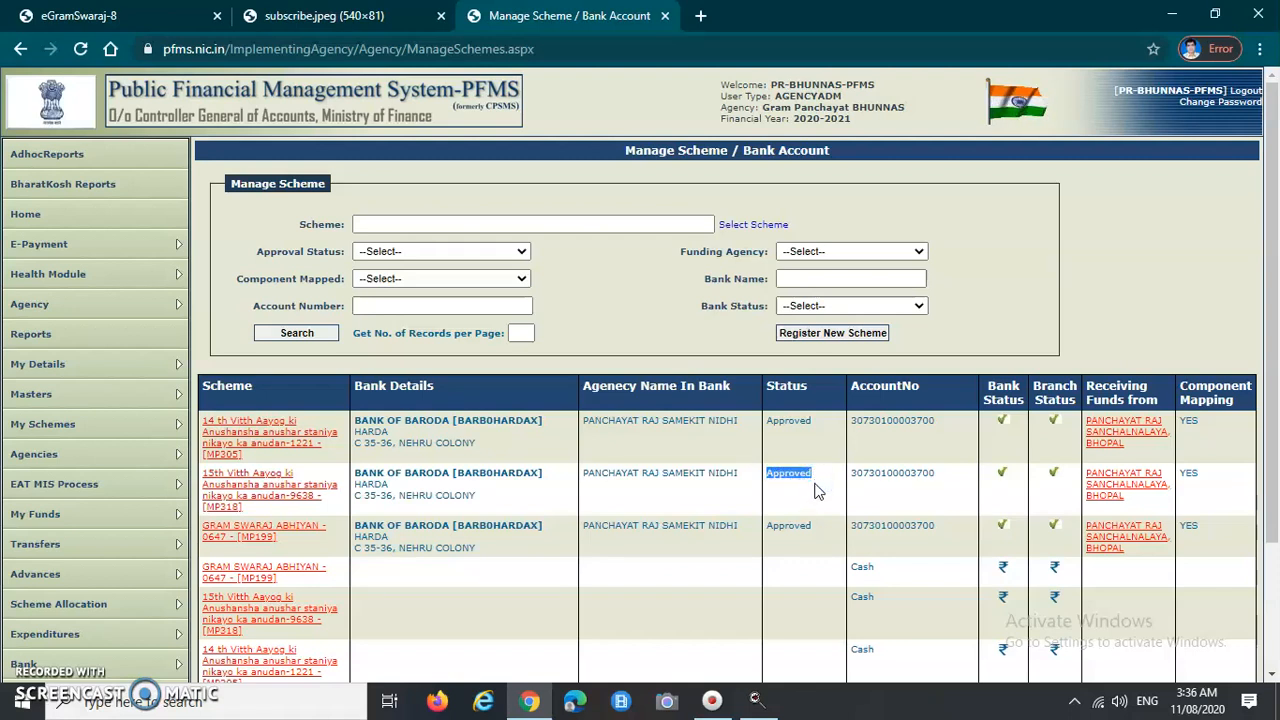
left_click(810, 490)
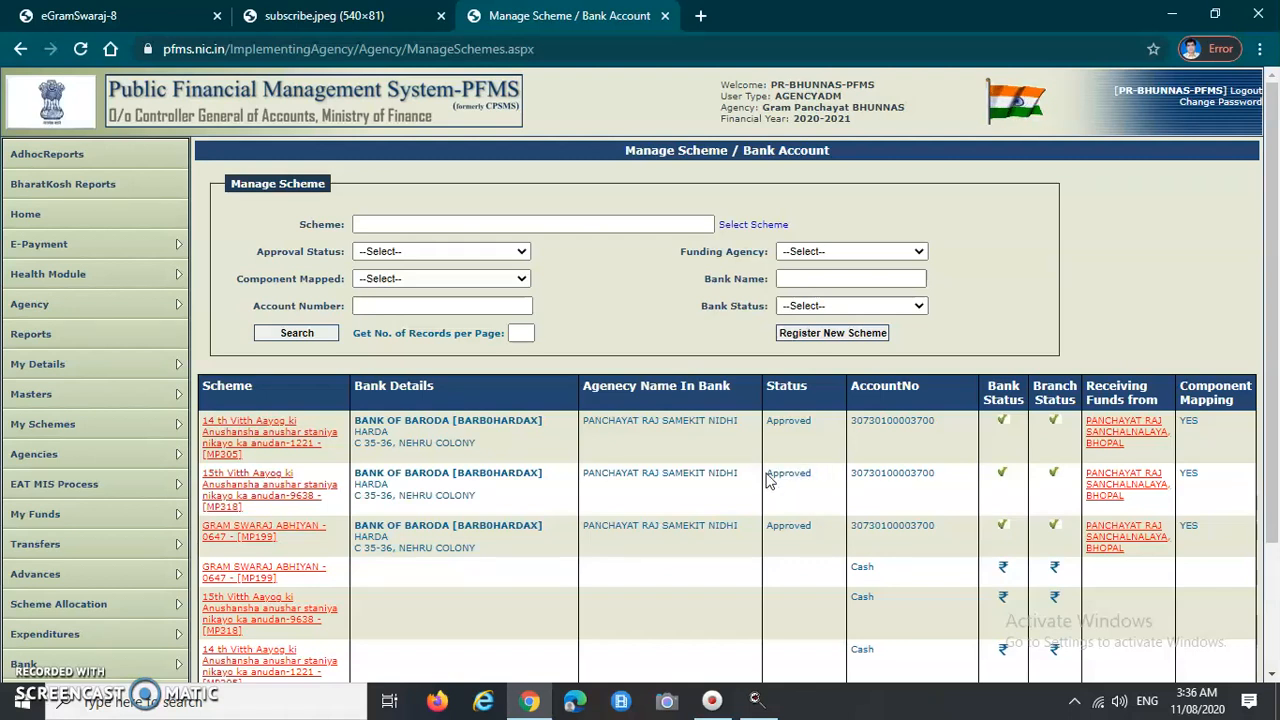
left_click_drag(767, 477, 811, 485)
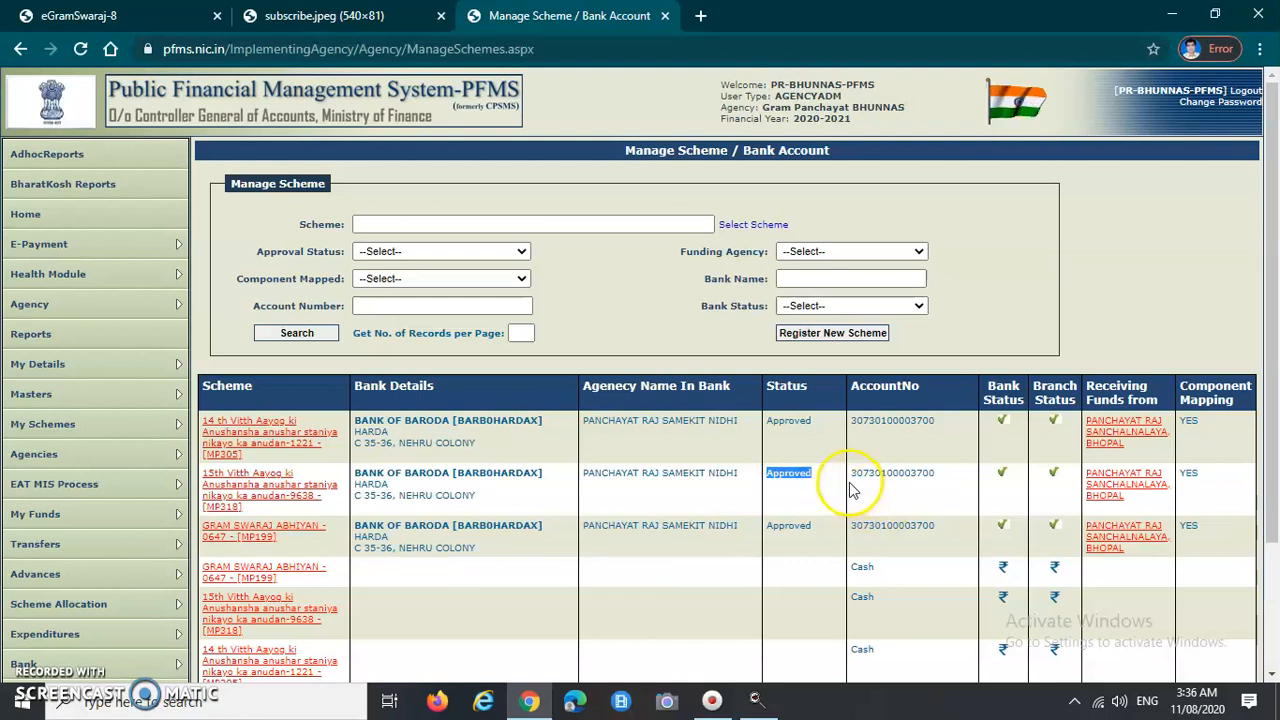
left_click_drag(940, 478, 844, 477)
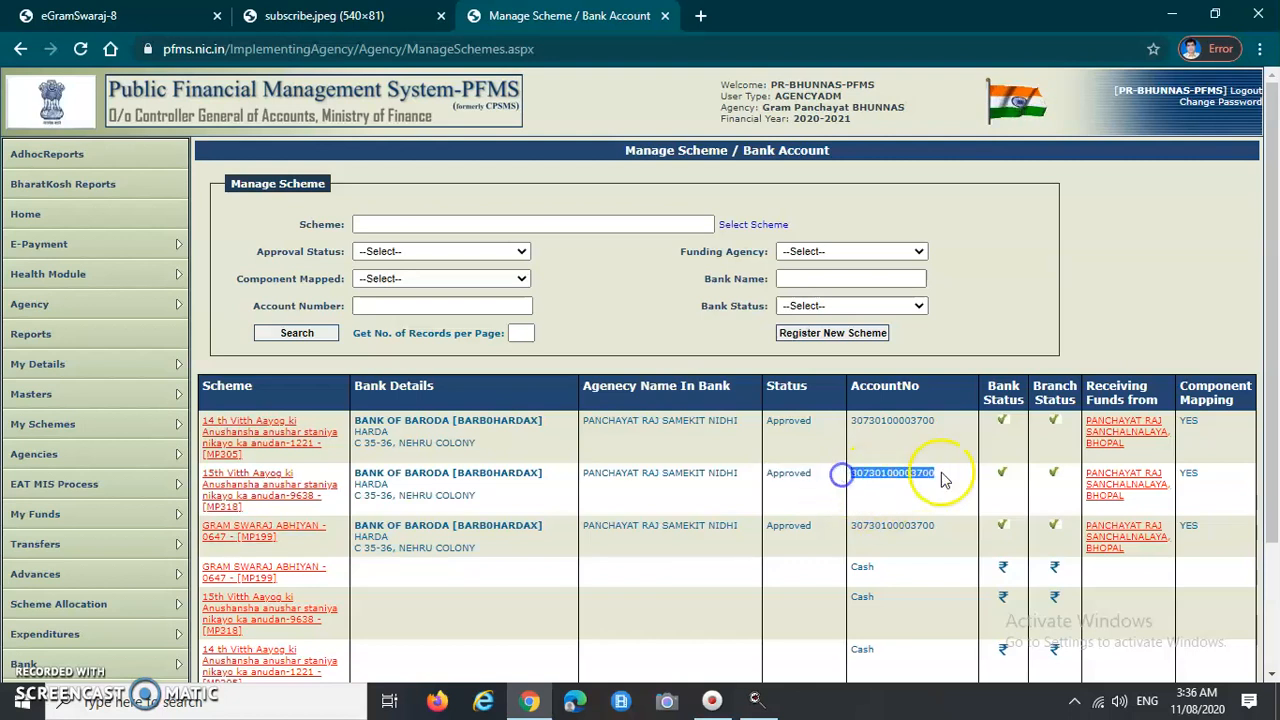
left_click(1001, 478)
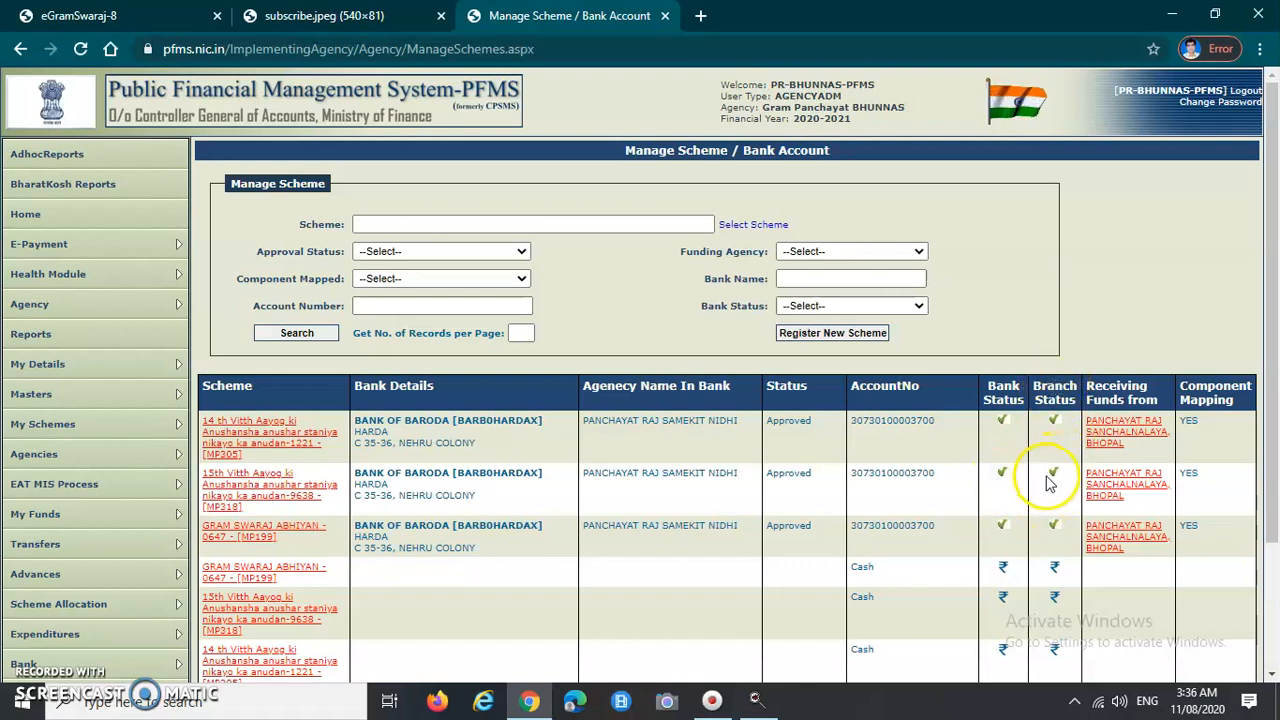
double_click(1192, 474)
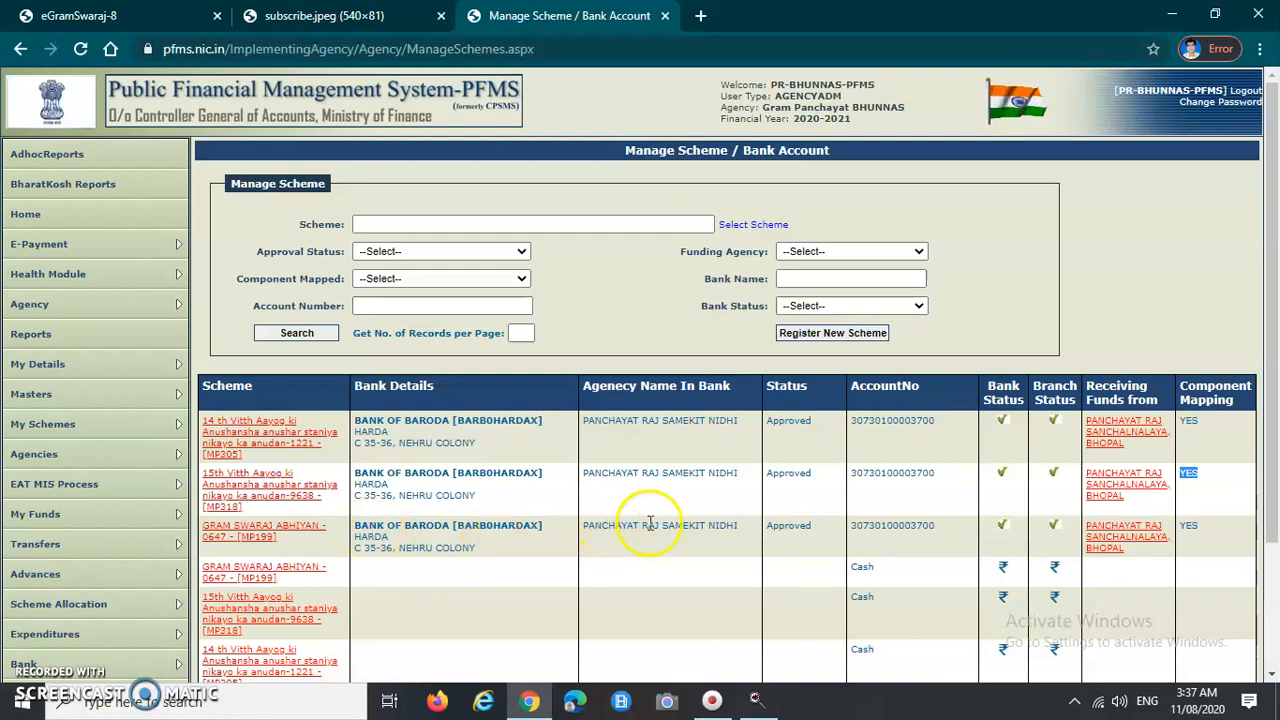
- Review the approval status, bank status and component mapping of the GRAM SWARAJ ABHIYAN scheme with a bank account
left_click(769, 527)
left_click_drag(769, 527, 820, 526)
left_click(823, 529)
left_click(1000, 540)
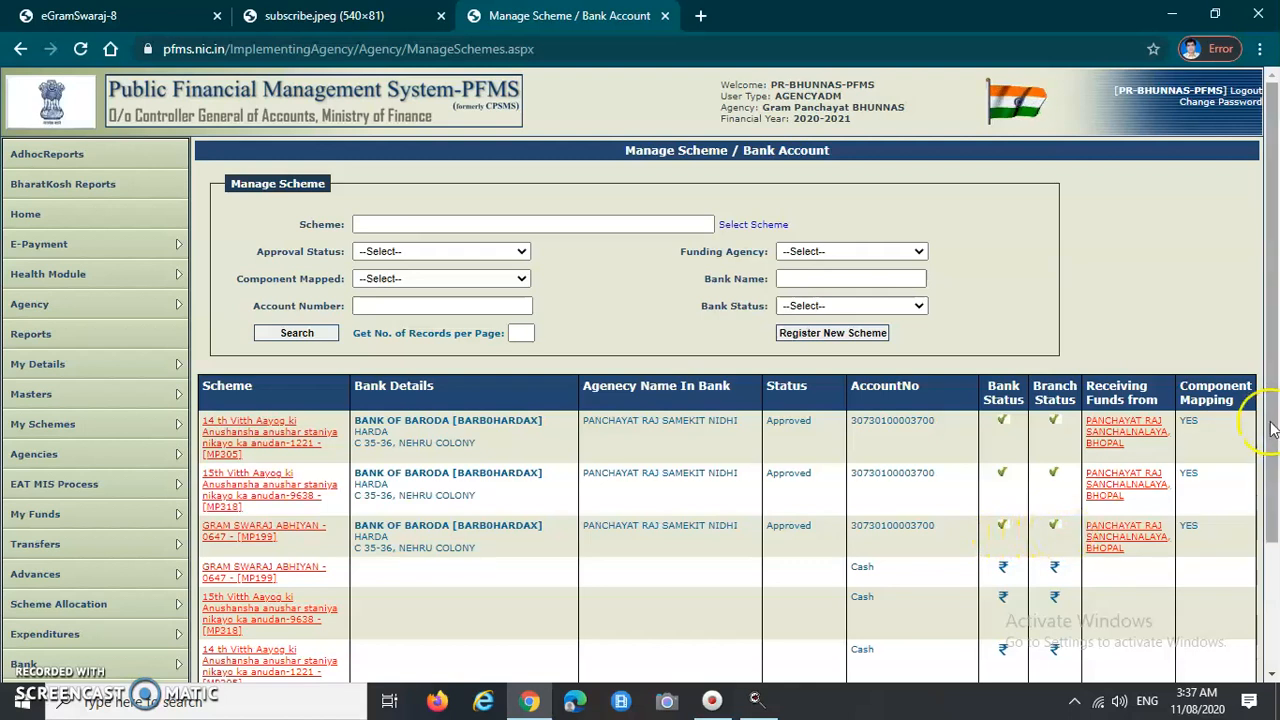
double_click(1187, 527)
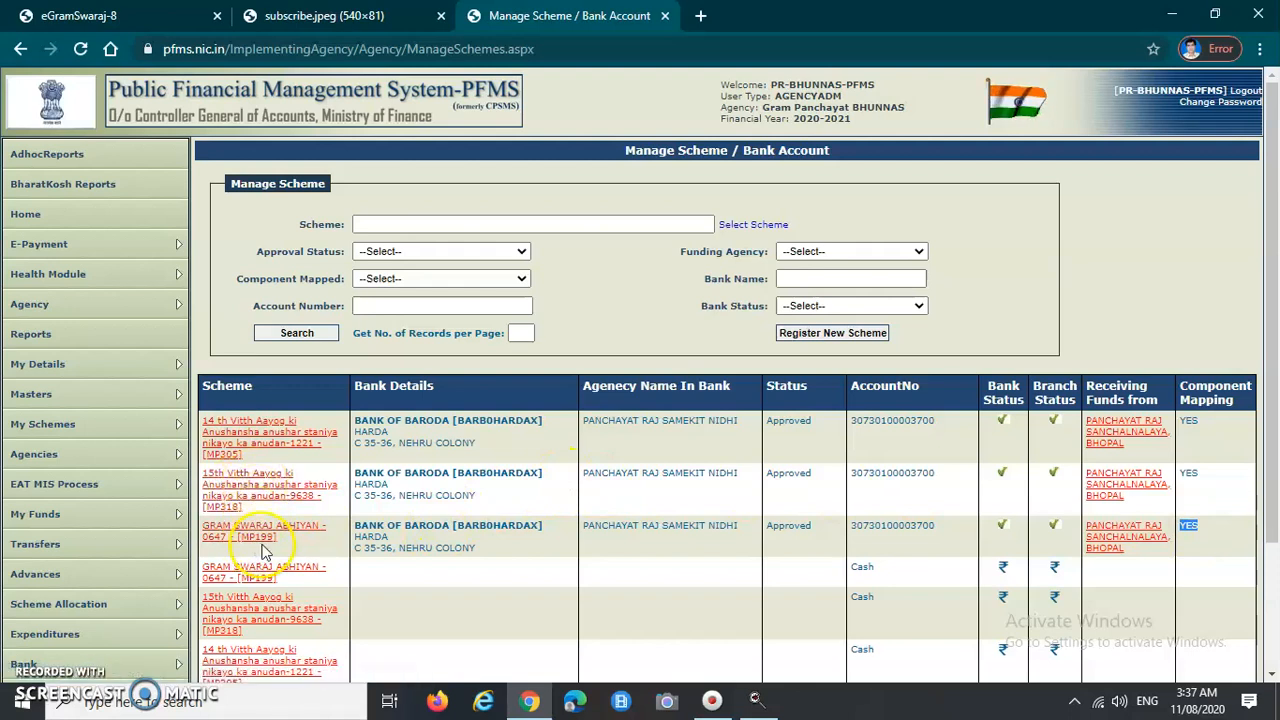
- Compare the approval statuses of the 15th Vitth Aayog and GRAM SWARAJ ABHIYAN schemes
double_click(788, 474)
left_click(785, 527)
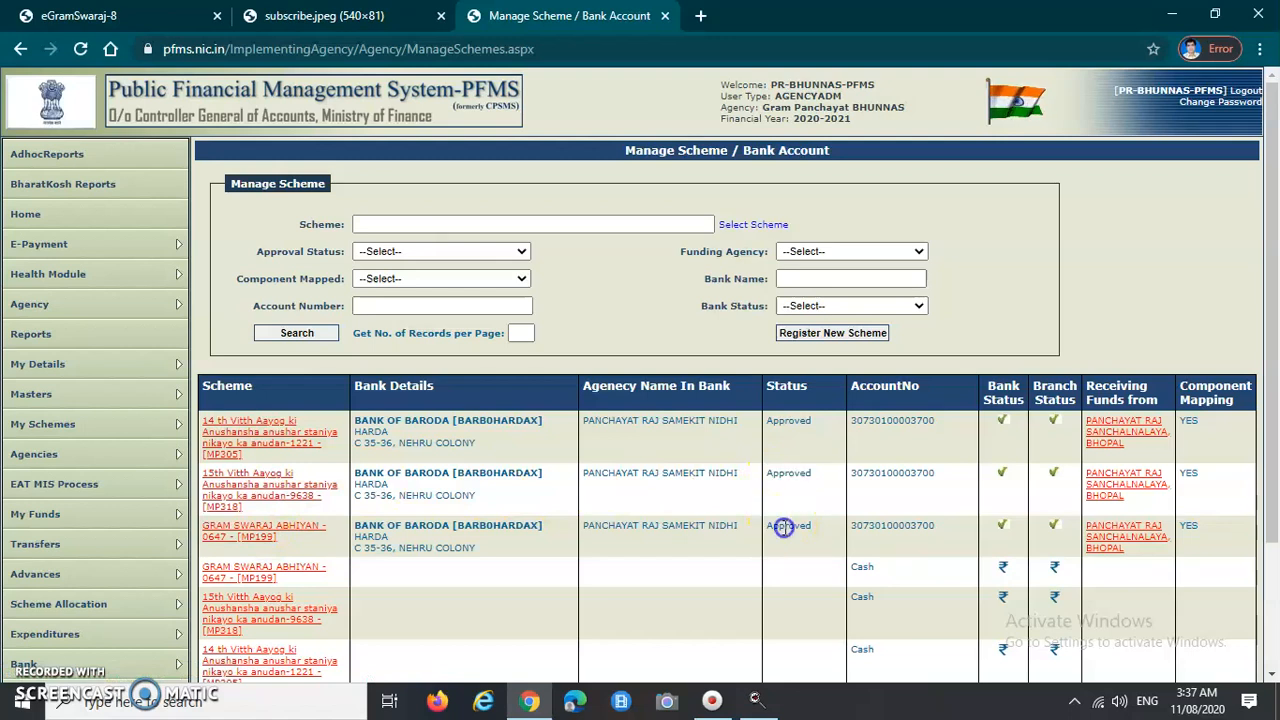
double_click(785, 527)
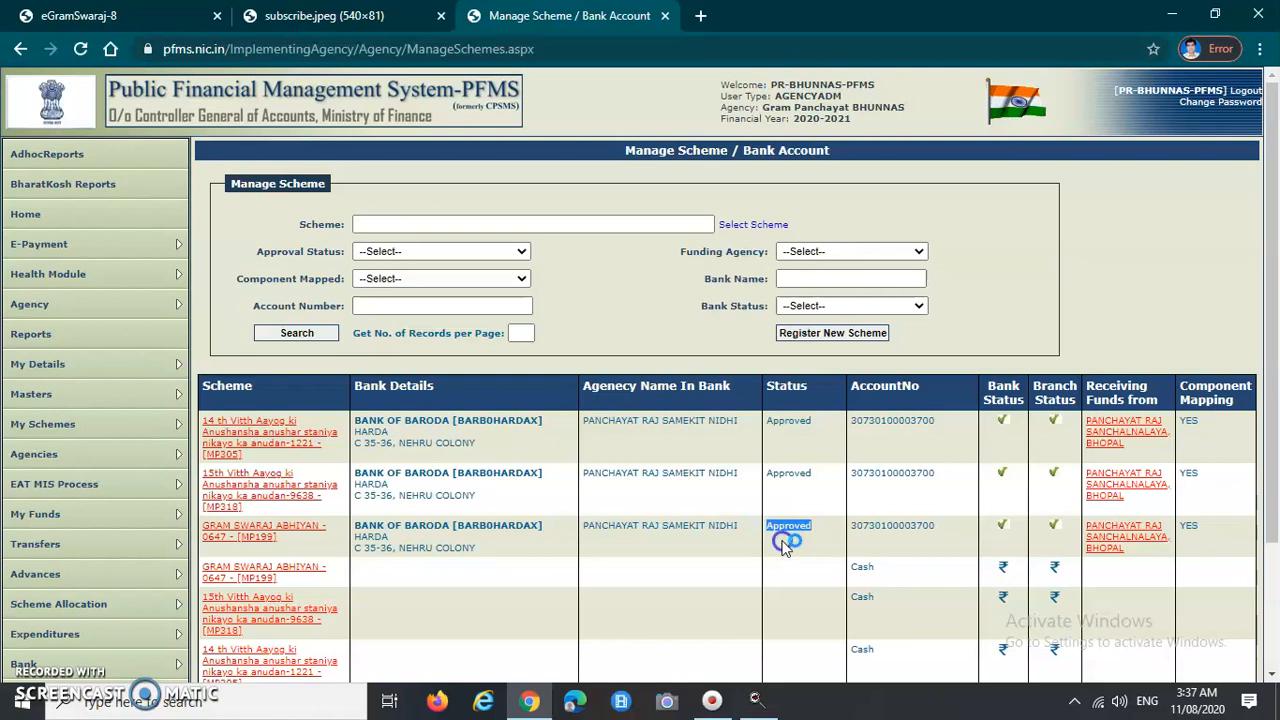
left_click(722, 551)
double_click(722, 551)
left_click(696, 590)
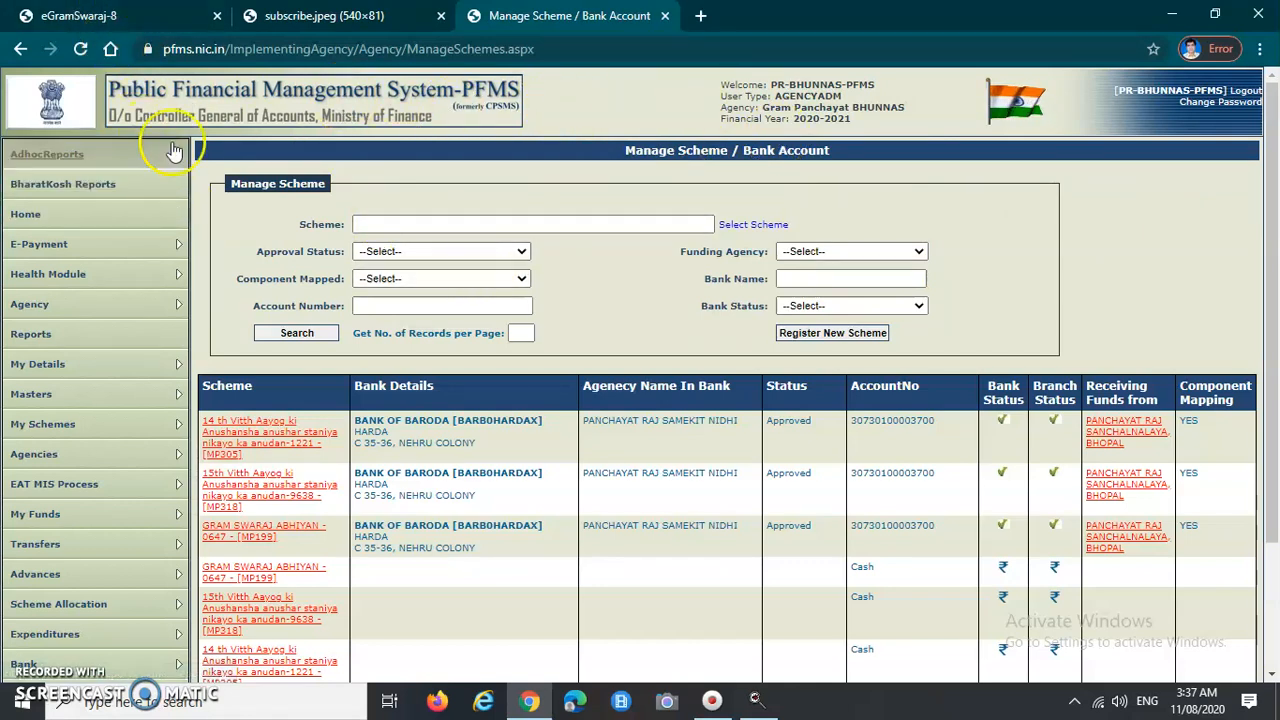
- Switch to eGramSwaraj and open its login form, keeping the prefilled user name and password
left_click(121, 24)
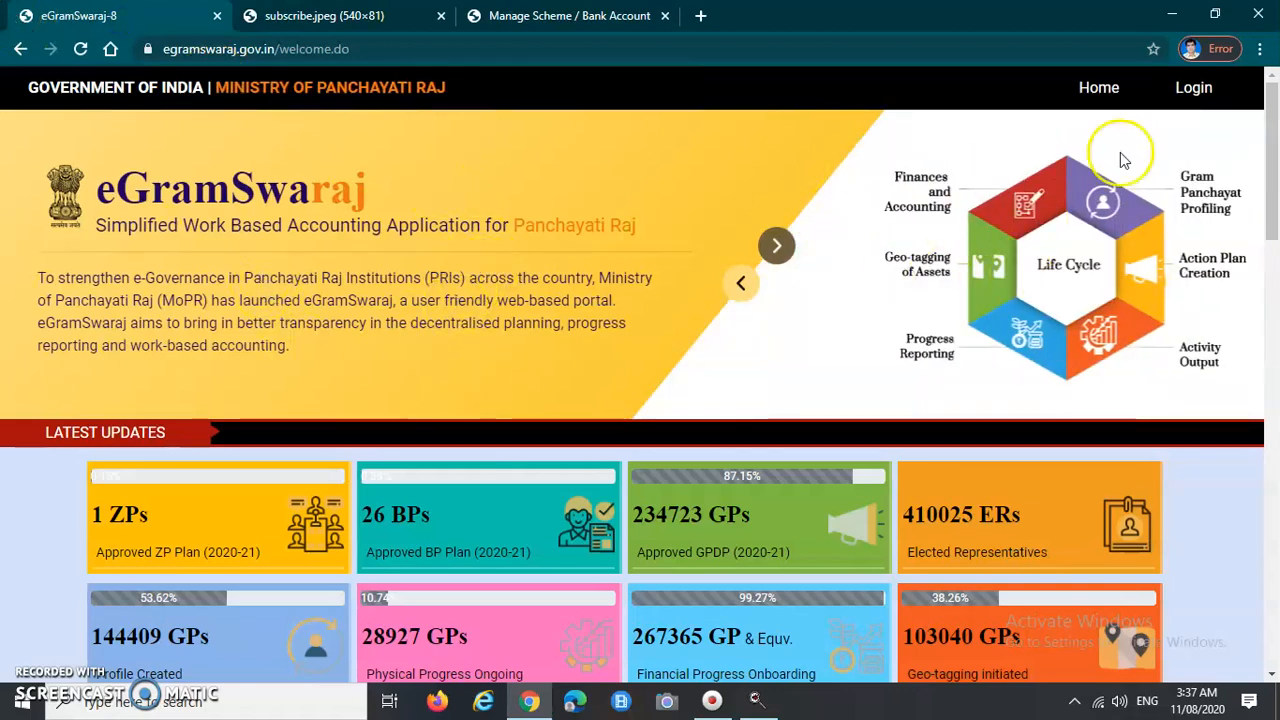
left_click(1196, 95)
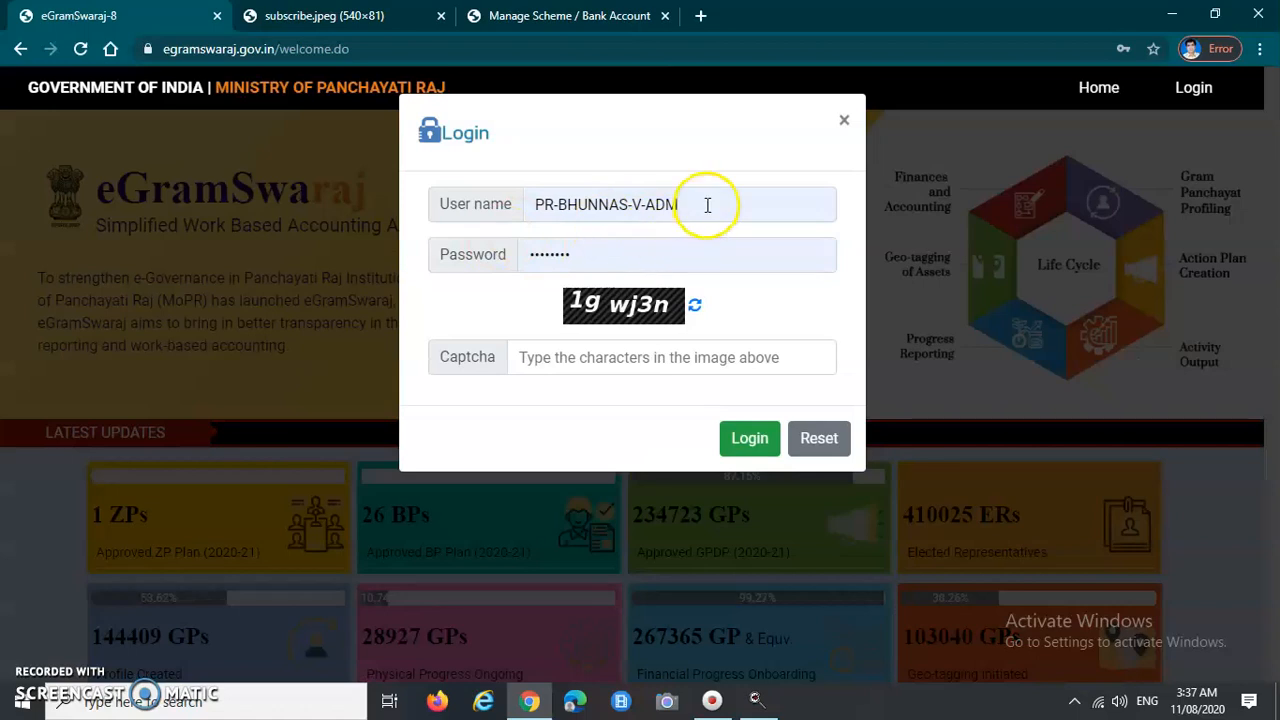
left_click(707, 204)
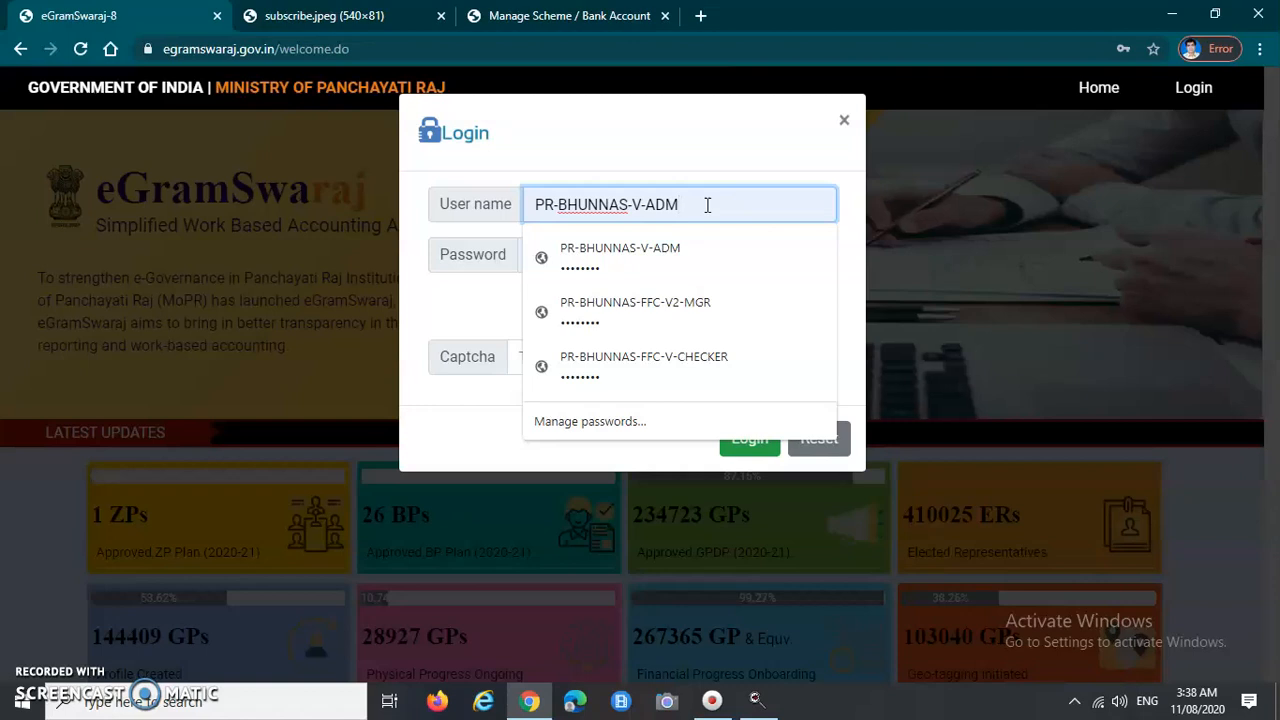
left_click(703, 262)
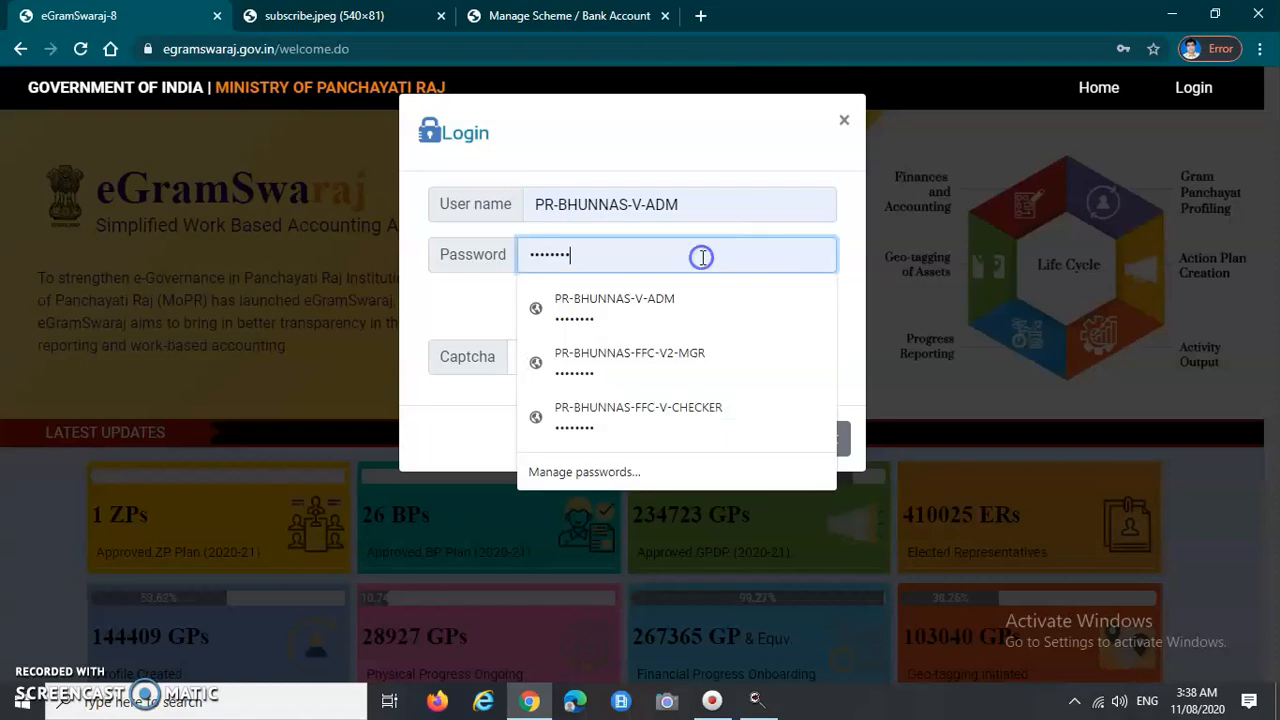
left_click(714, 231)
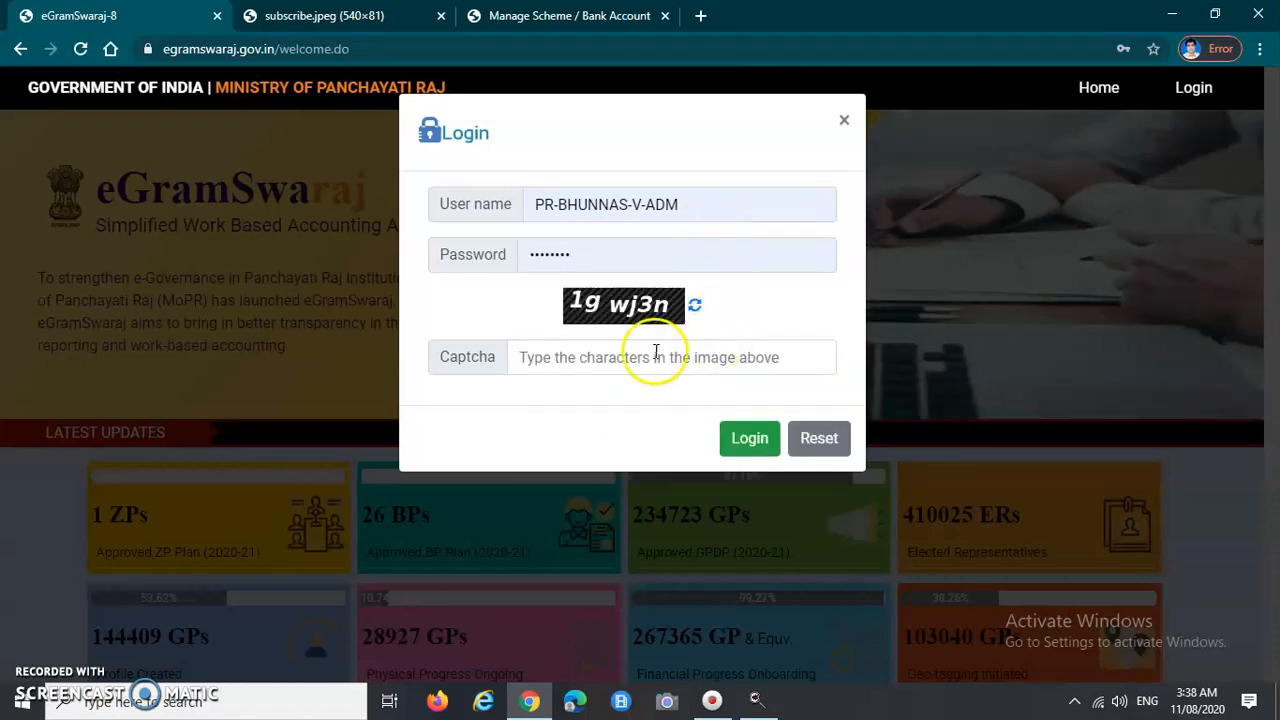
- Fill in the captcha shown in the image and log in to eGramSwaraj
left_click(612, 360)
type("1")
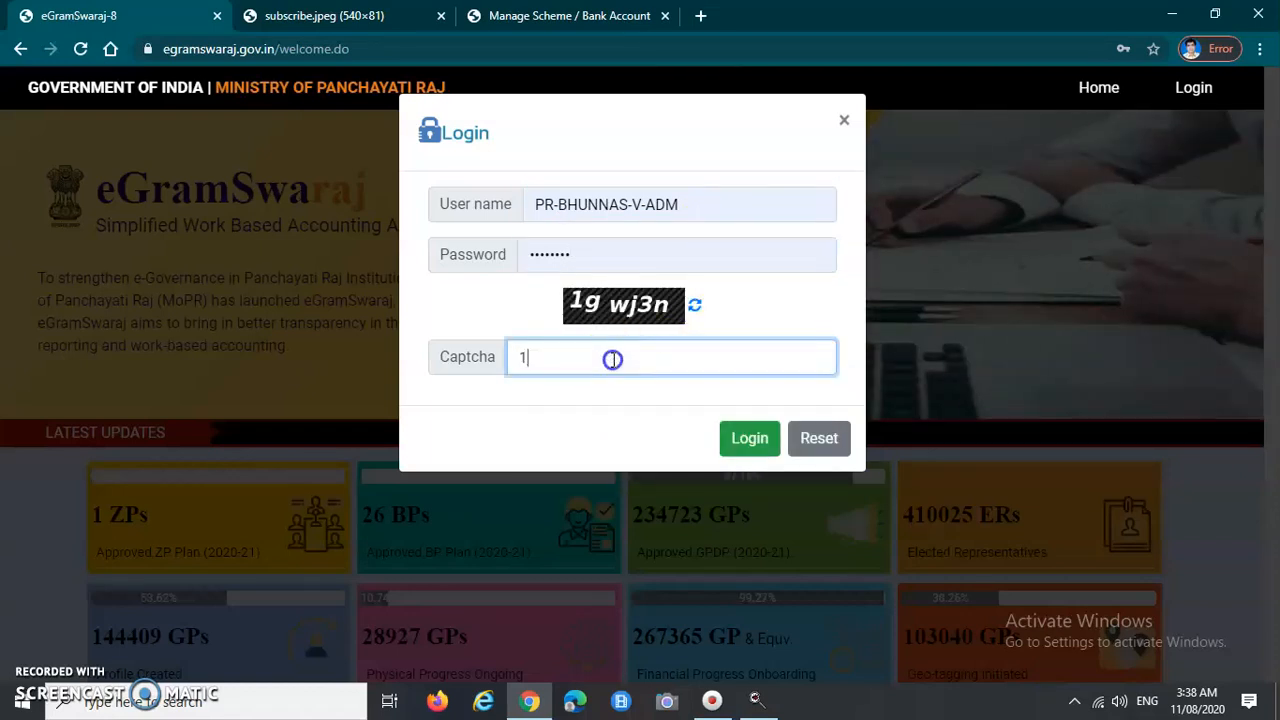
type("g")
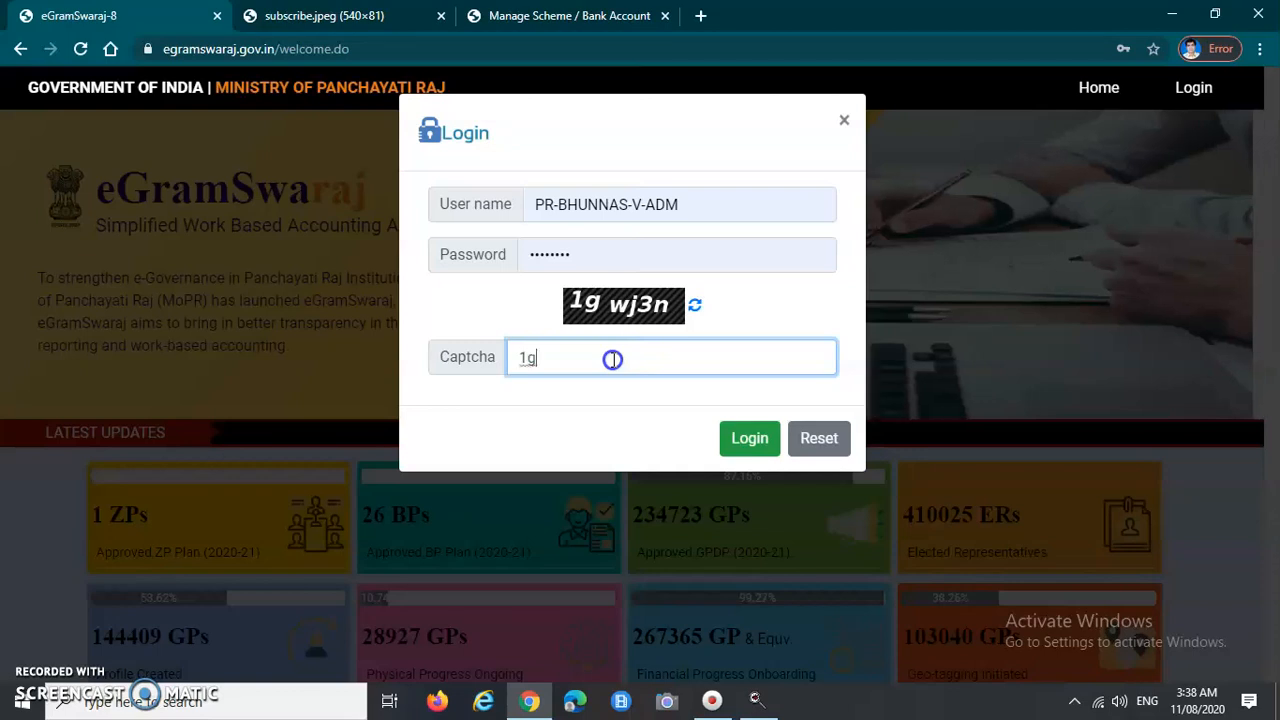
type("wj3n")
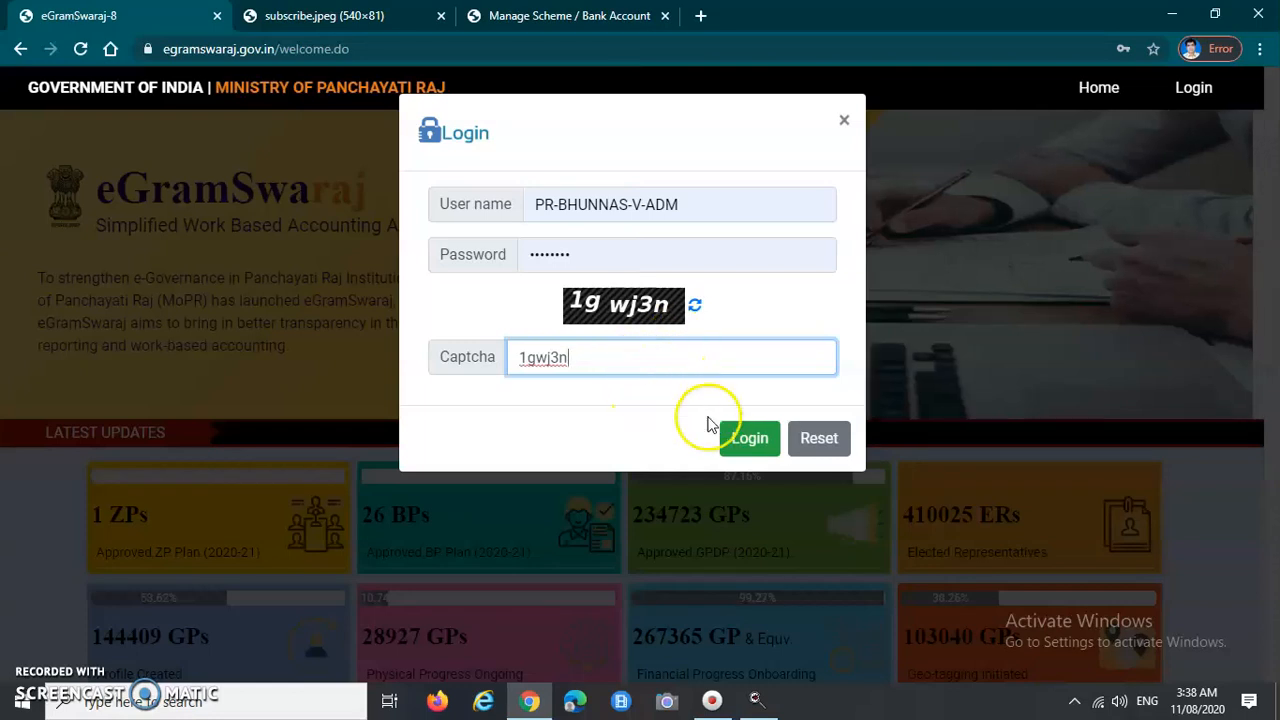
left_click(740, 446)
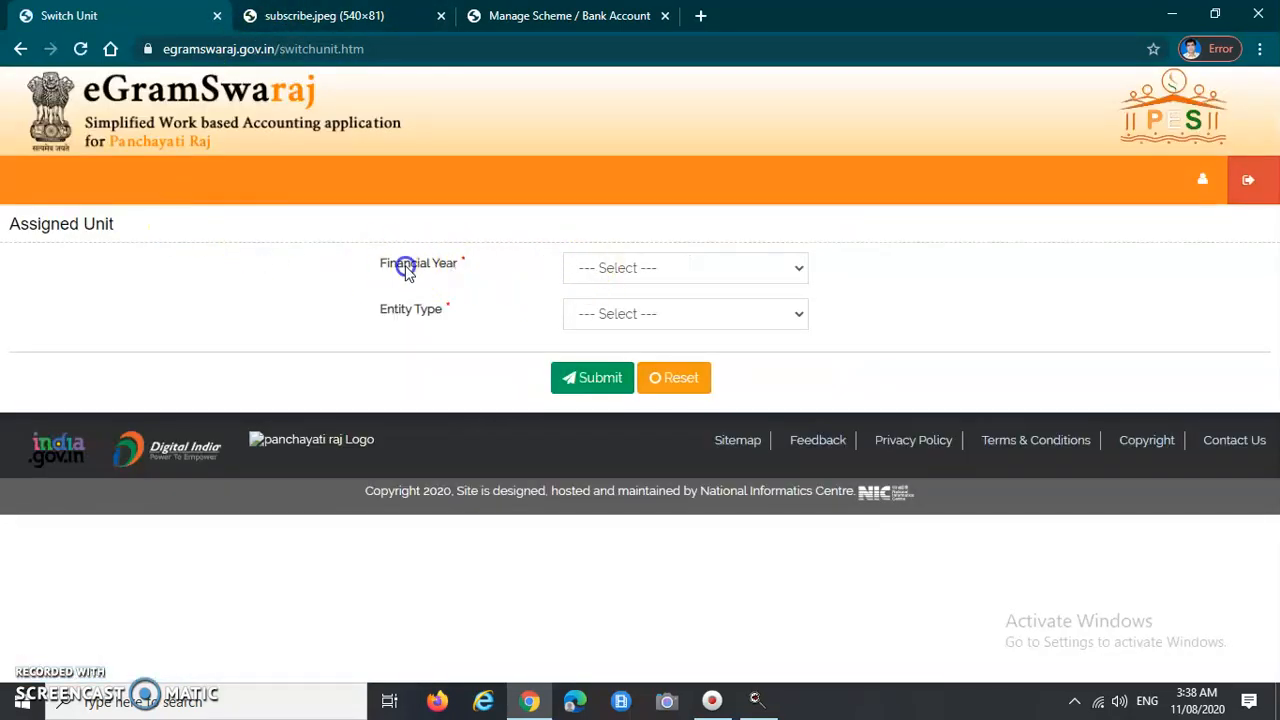
- Choose financial year 2020-2021 for the assigned unit and submit the unit selection with its prefilled panchayat details
double_click(407, 266)
left_click(640, 272)
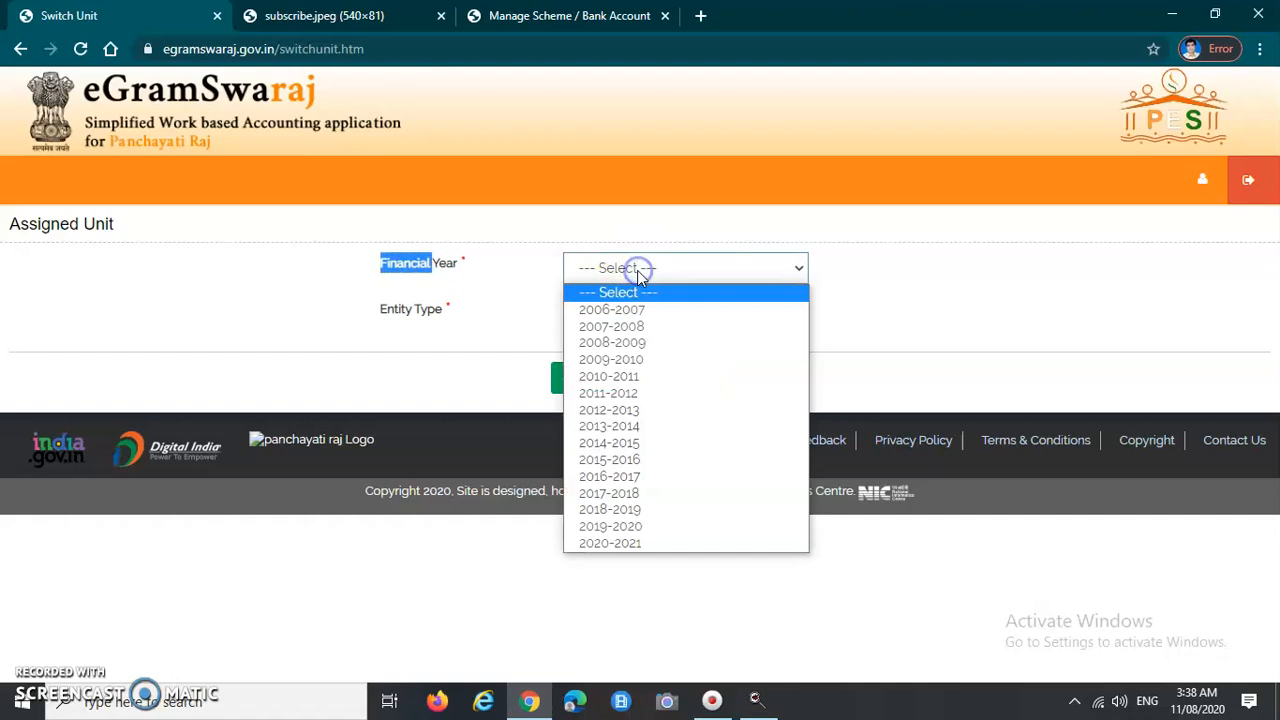
left_click(608, 545)
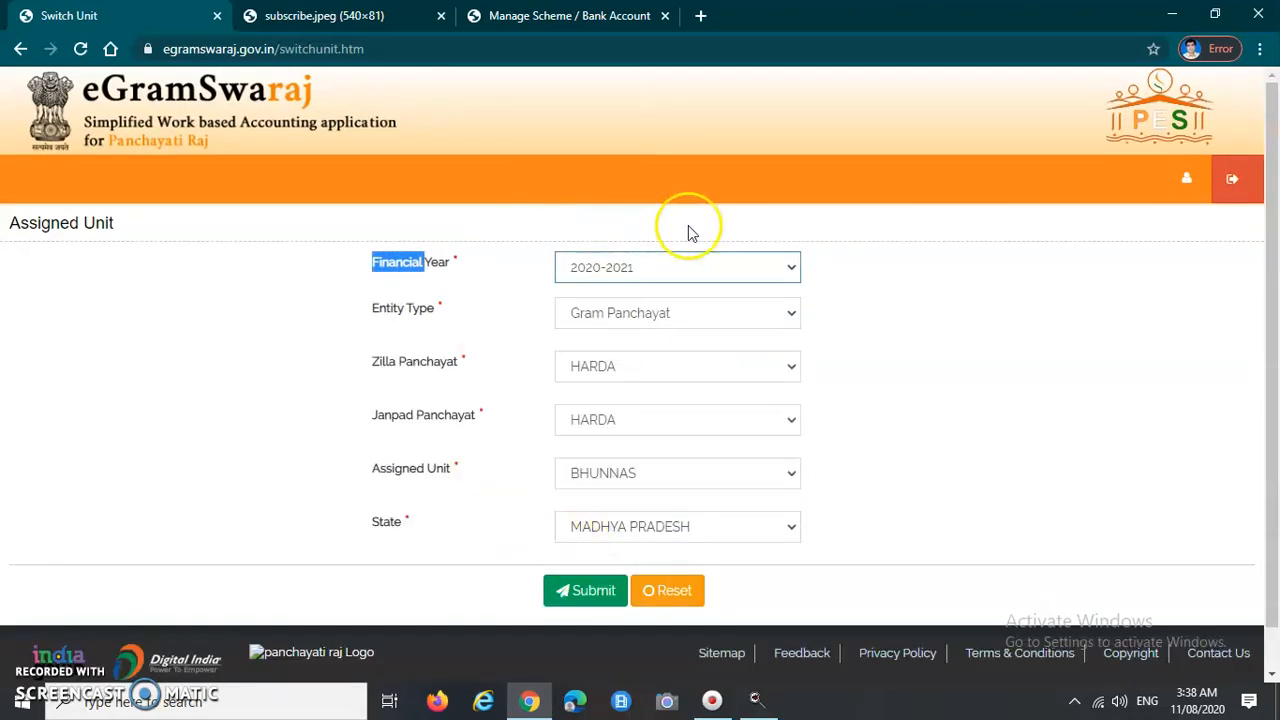
left_click(480, 398)
left_click(570, 593)
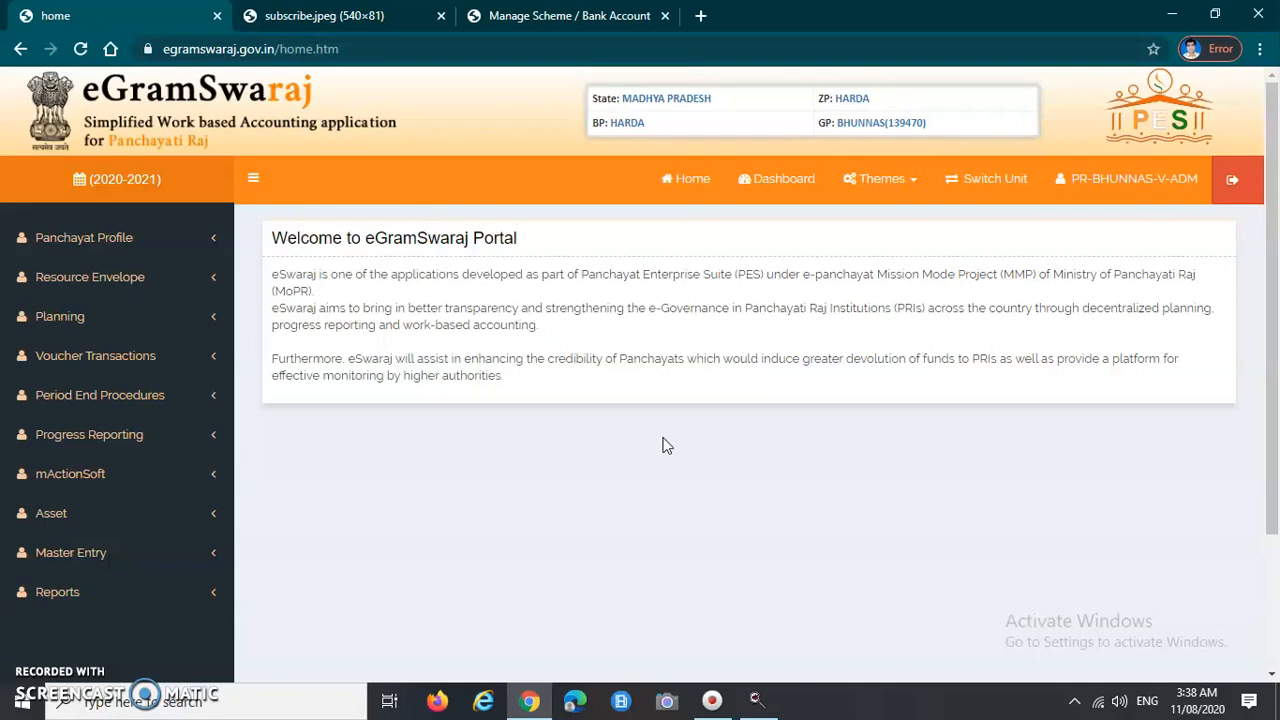
left_click(345, 17)
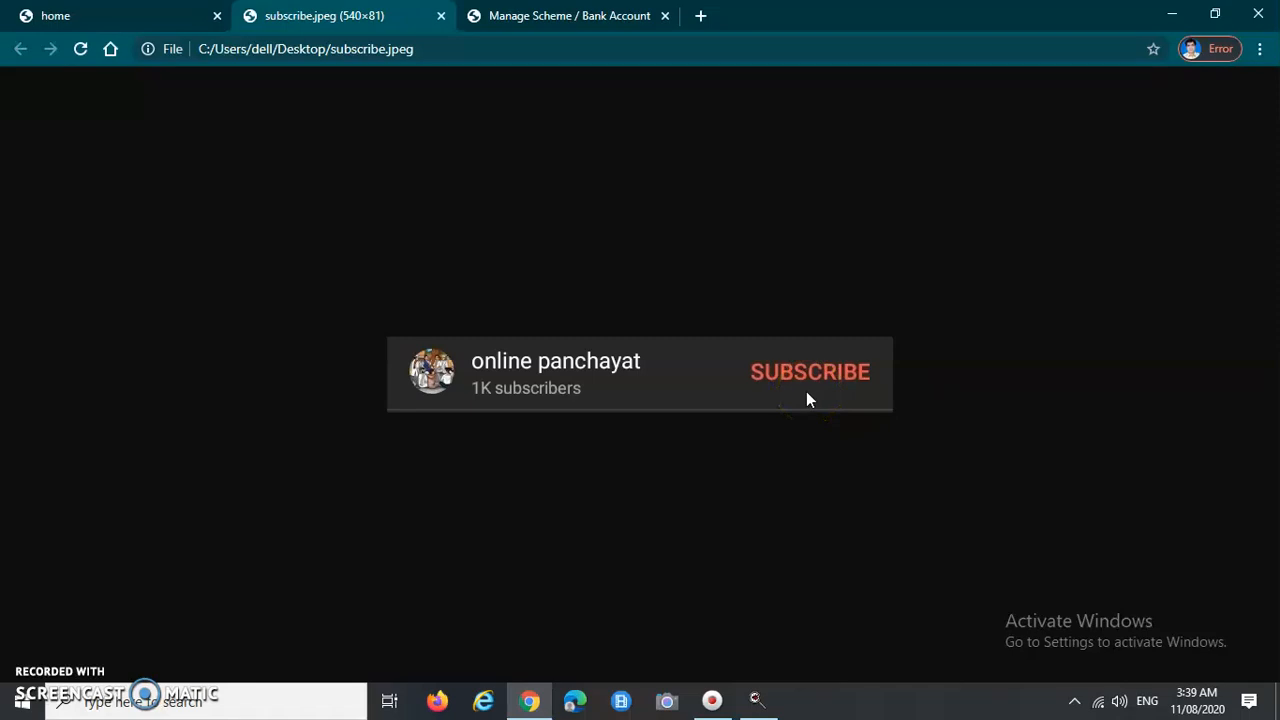
left_click(137, 14)
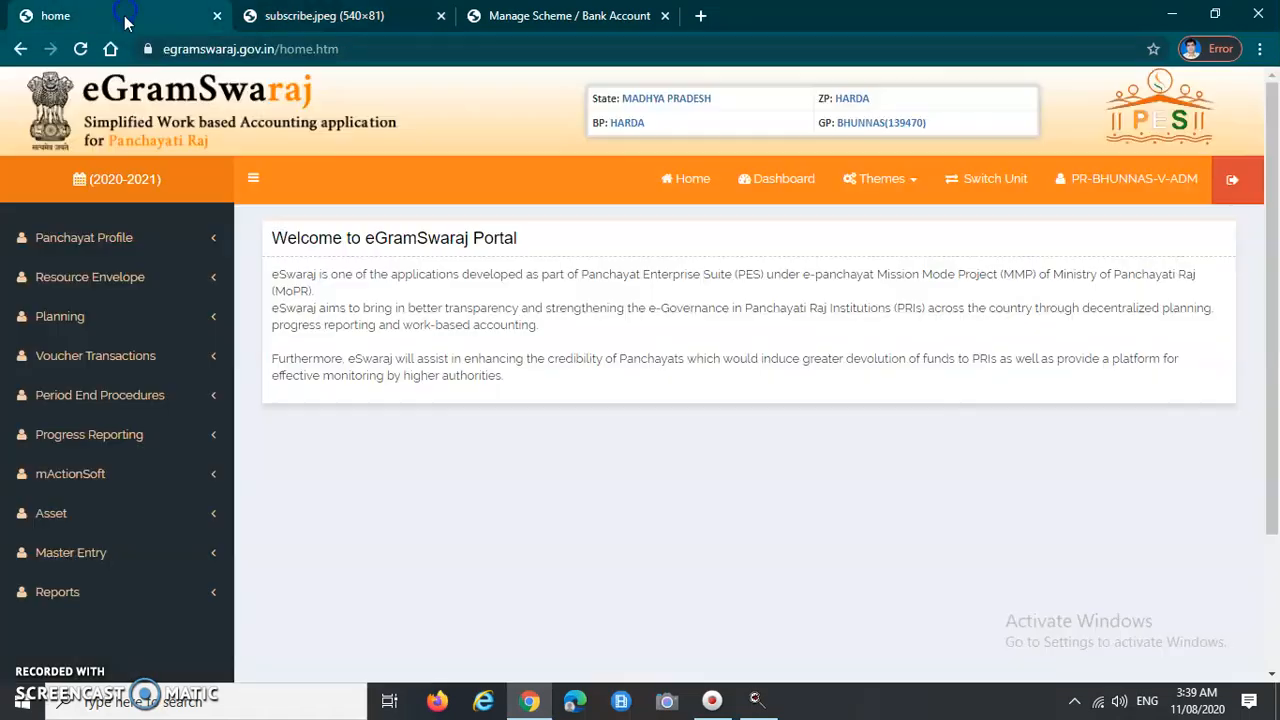
- Open the form for adding a new receipt voucher under the voucher transactions
left_click(185, 319)
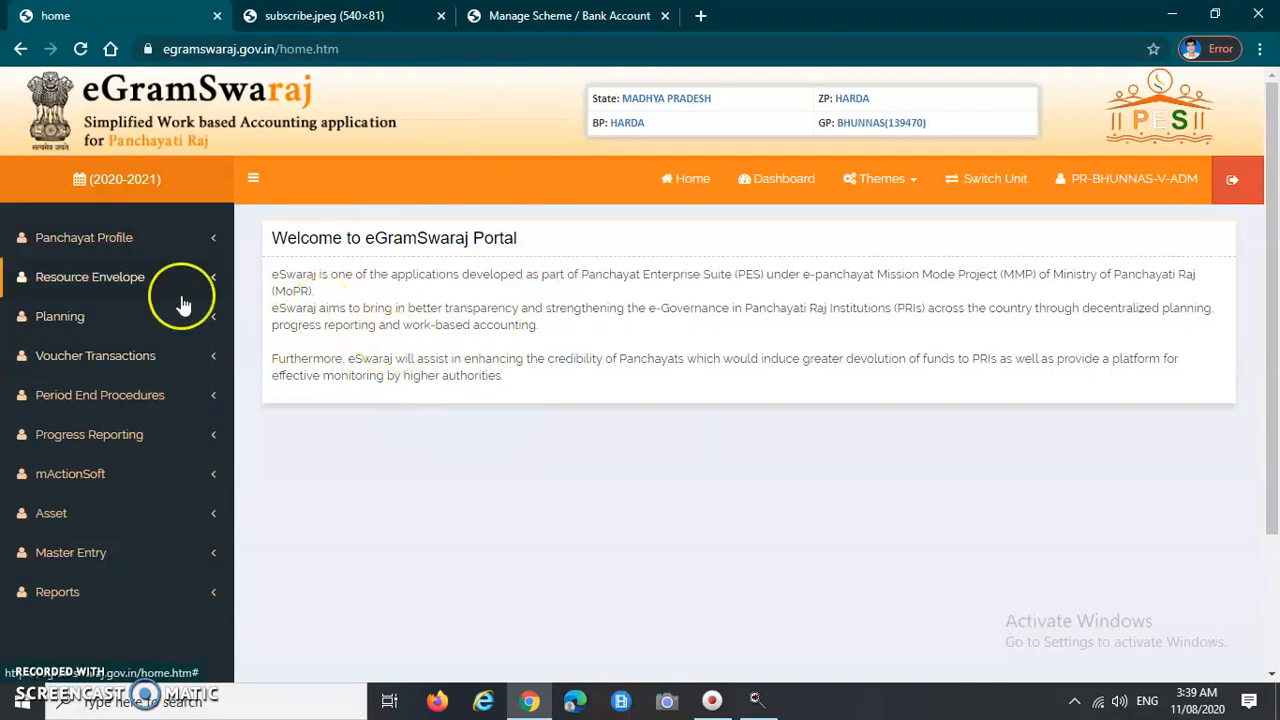
left_click(97, 362)
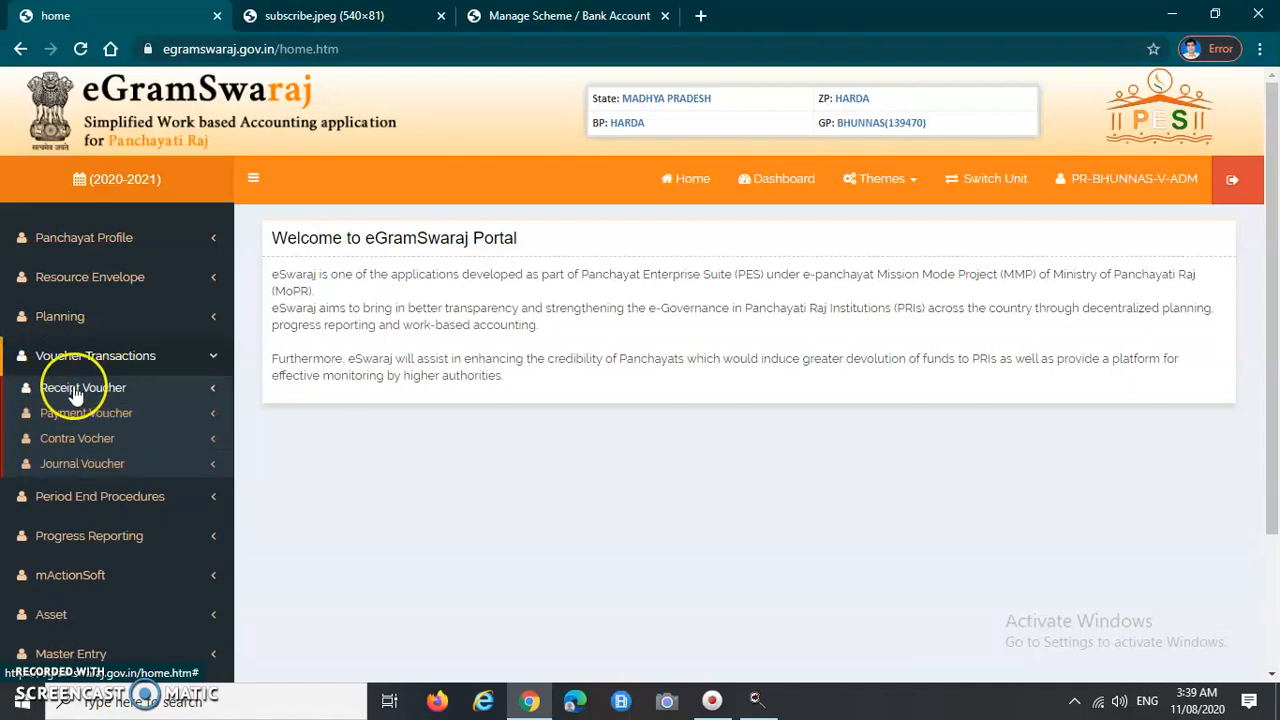
left_click(64, 390)
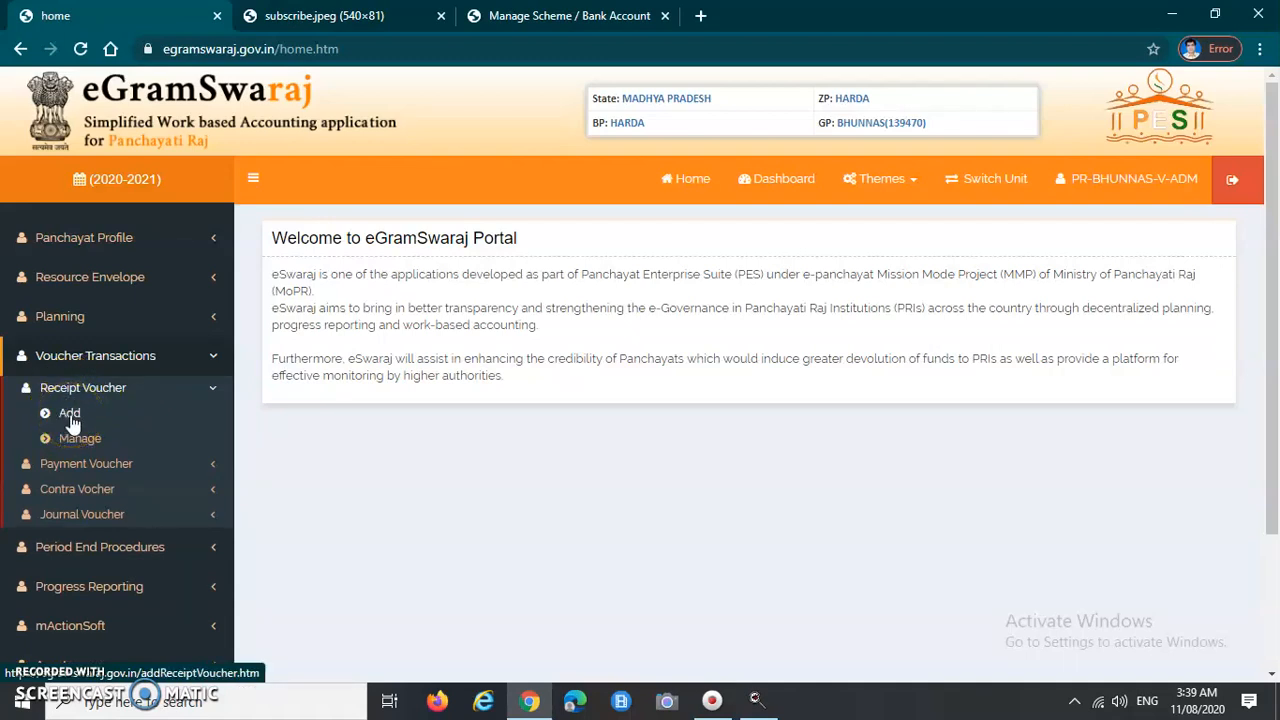
left_click(72, 421)
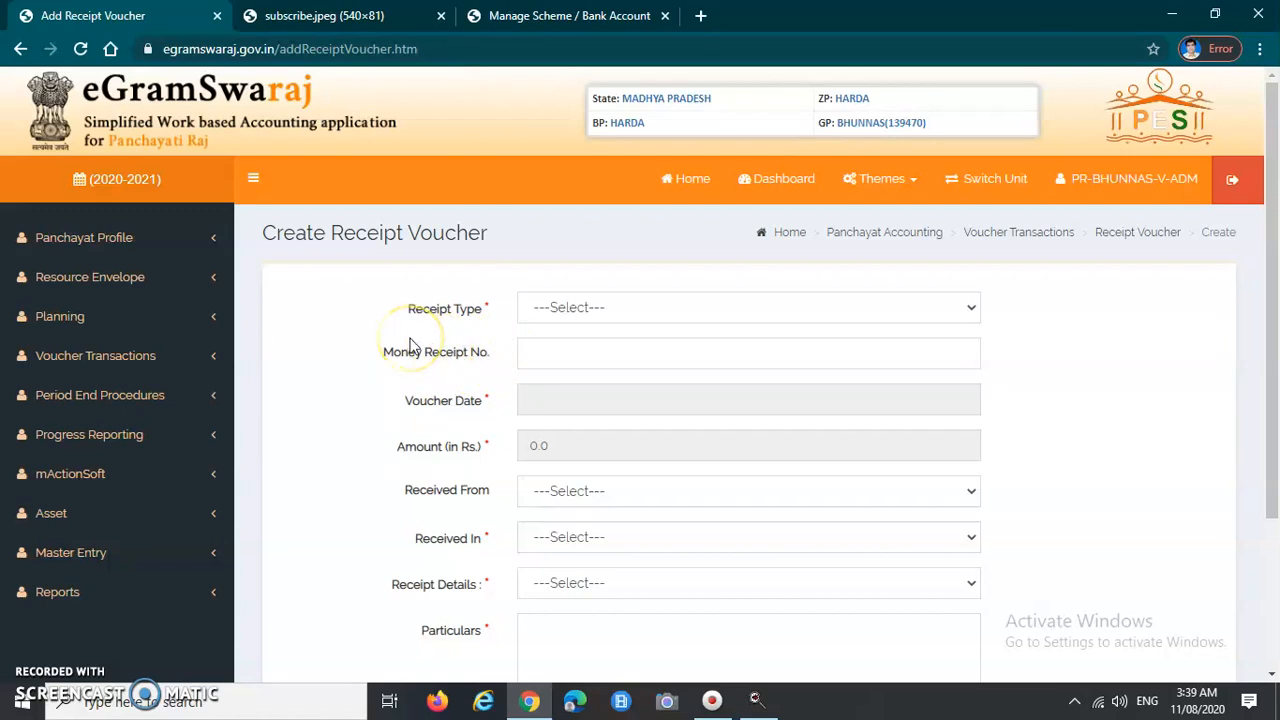
- Set the receipt type of the new receipt voucher to Direct
left_click(258, 233)
left_click_drag(258, 233, 493, 233)
left_click(410, 310)
left_click_drag(410, 310, 487, 312)
scroll(461, 330, "down", 1)
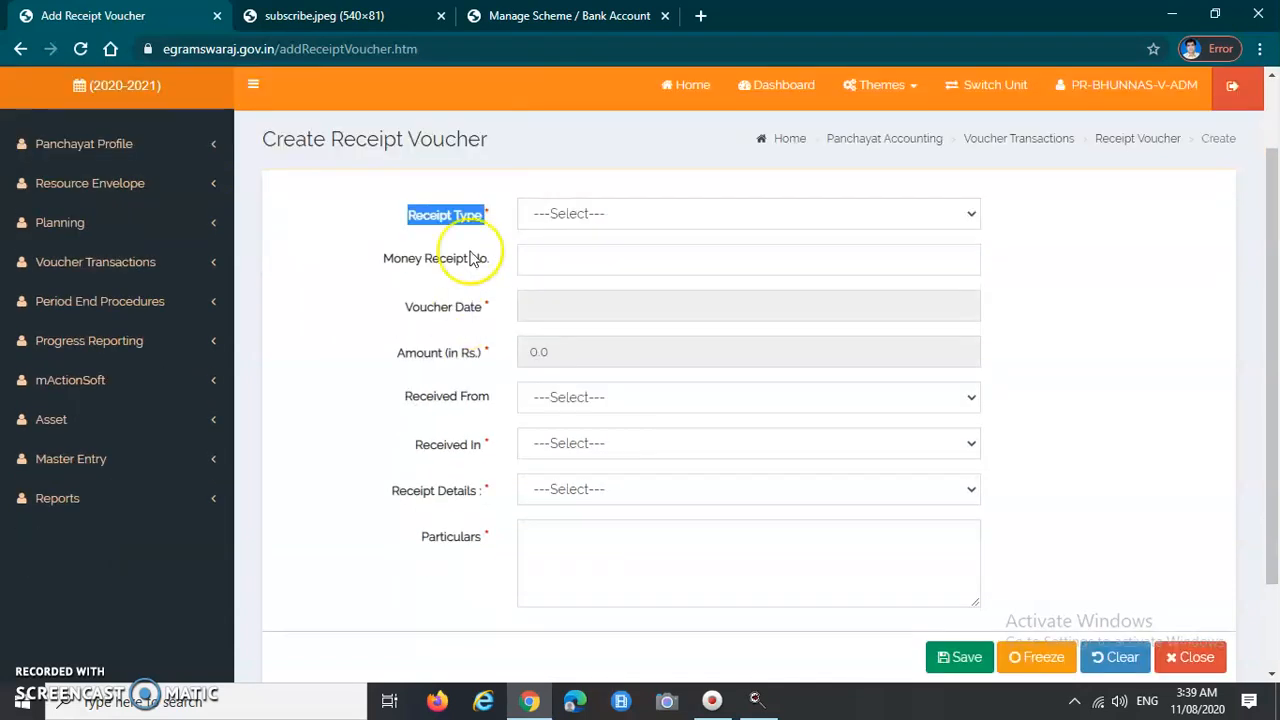
left_click(616, 212)
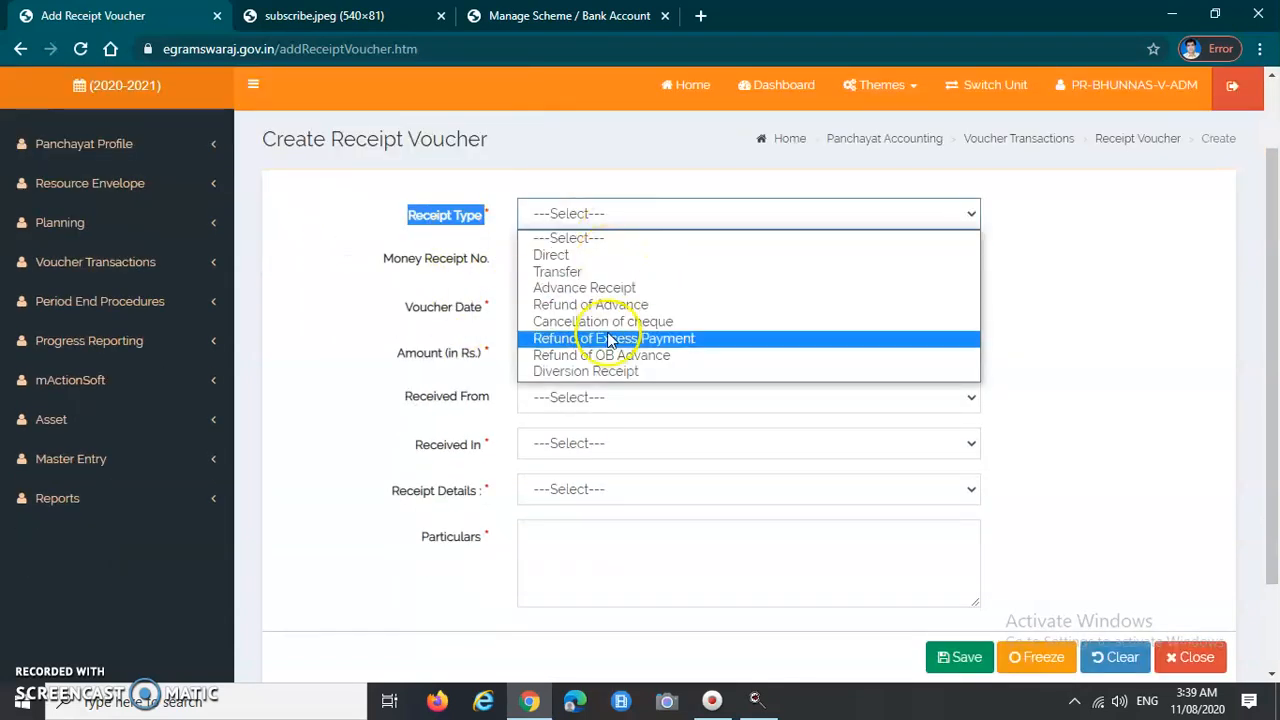
left_click(603, 256)
- Try Other Resources as the source the receipt is received under and check the scheme names it offers
left_click(605, 258)
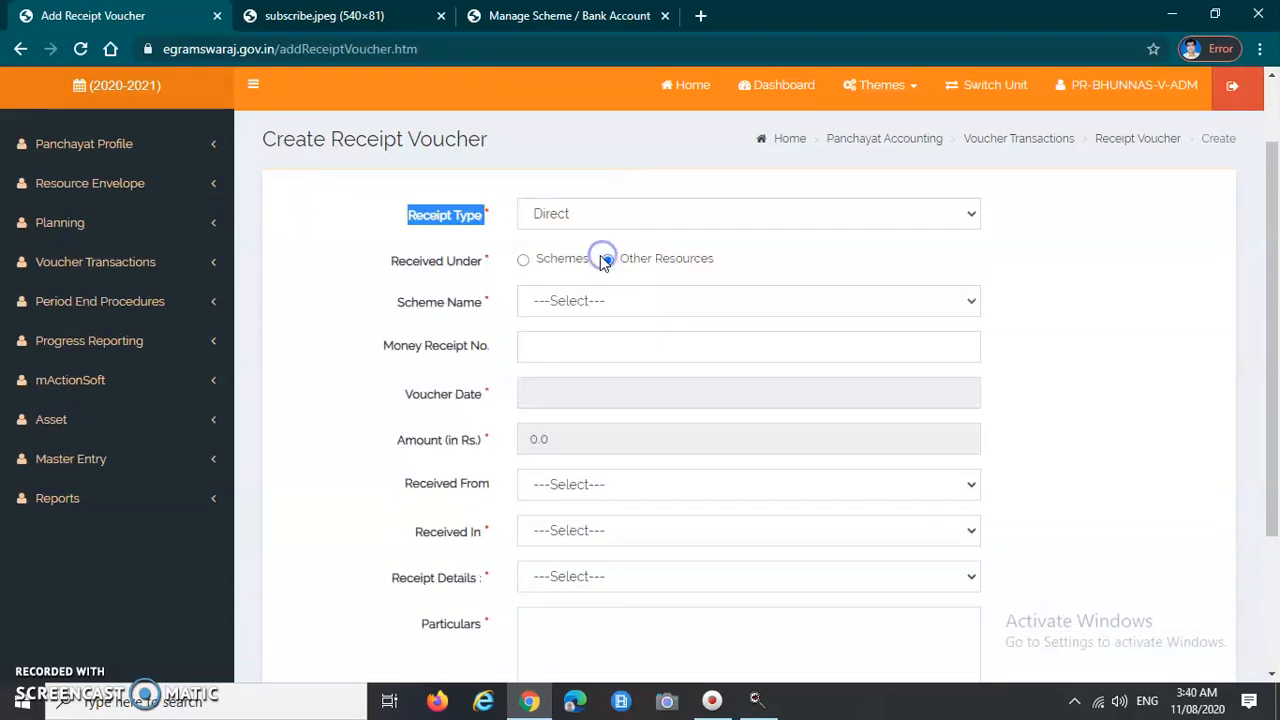
left_click_drag(378, 263, 491, 257)
left_click(490, 260)
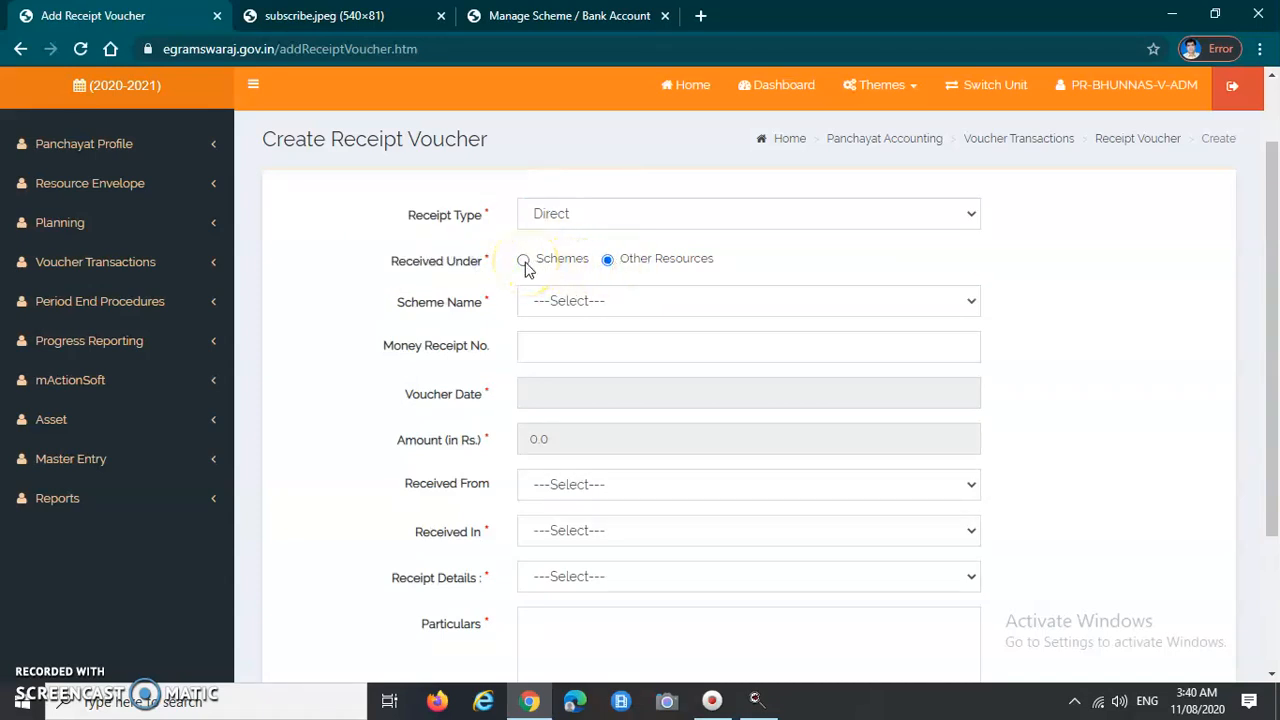
left_click(617, 262)
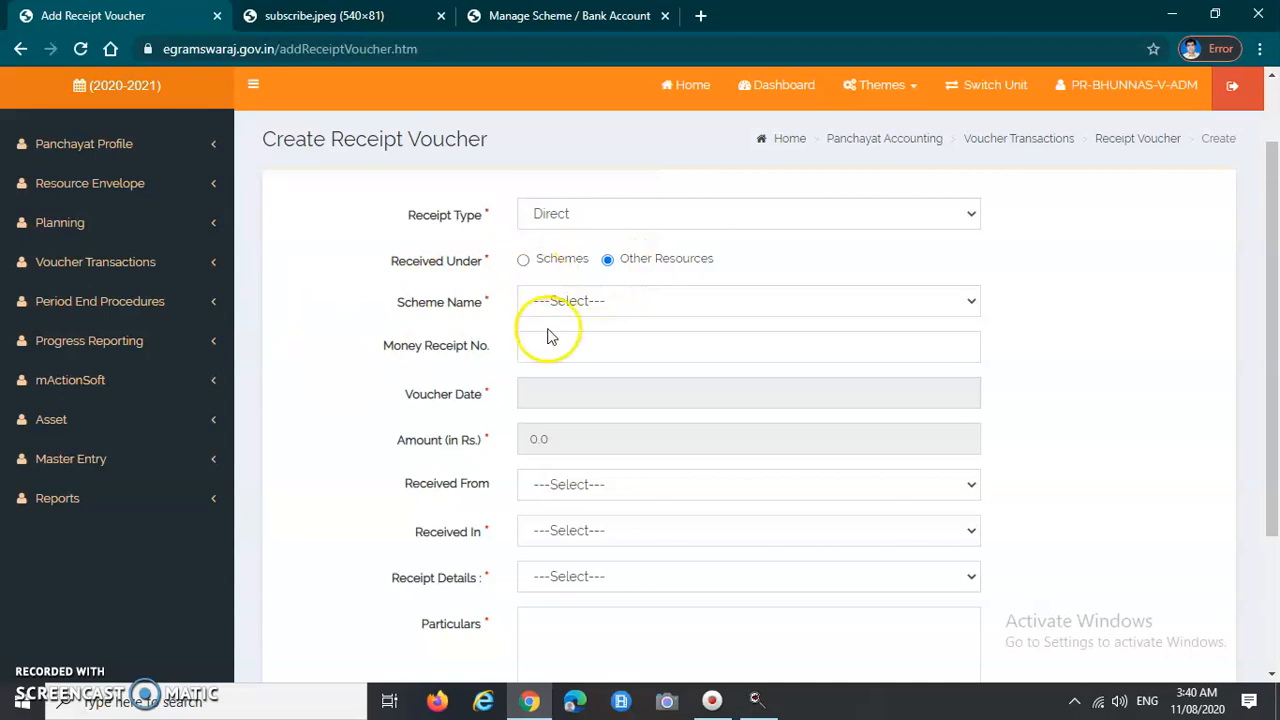
left_click(627, 262)
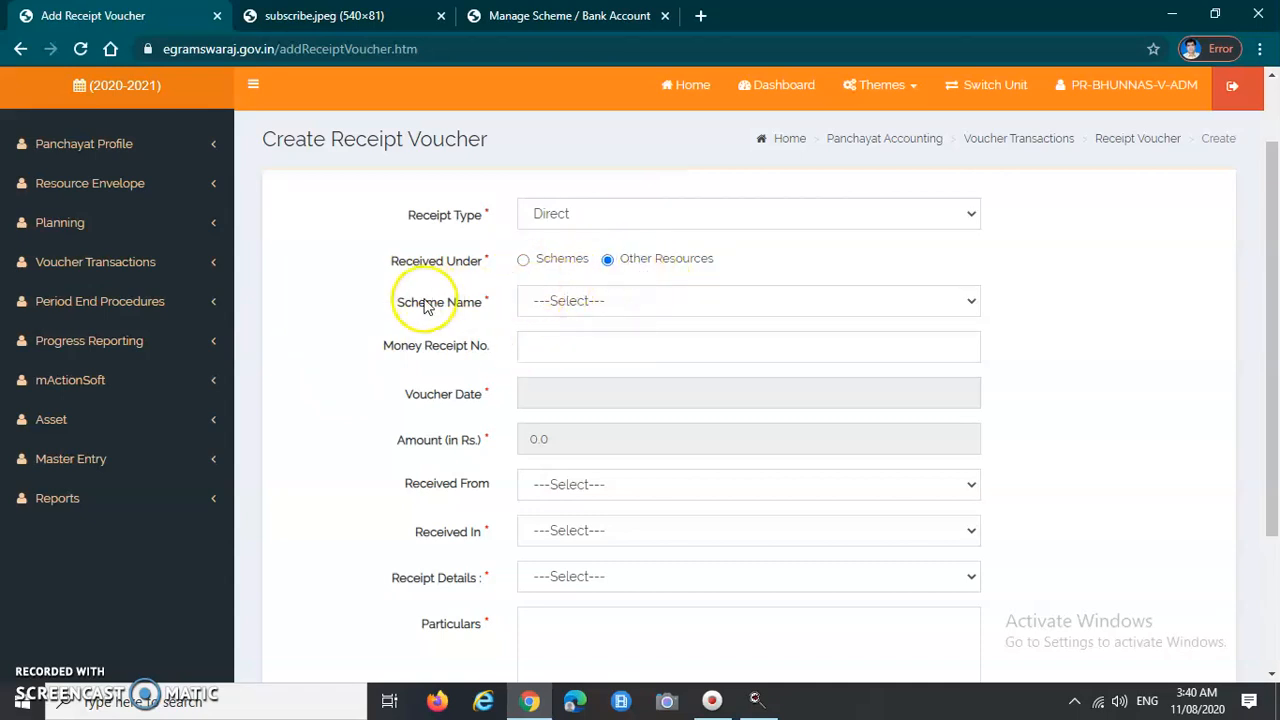
left_click(580, 302)
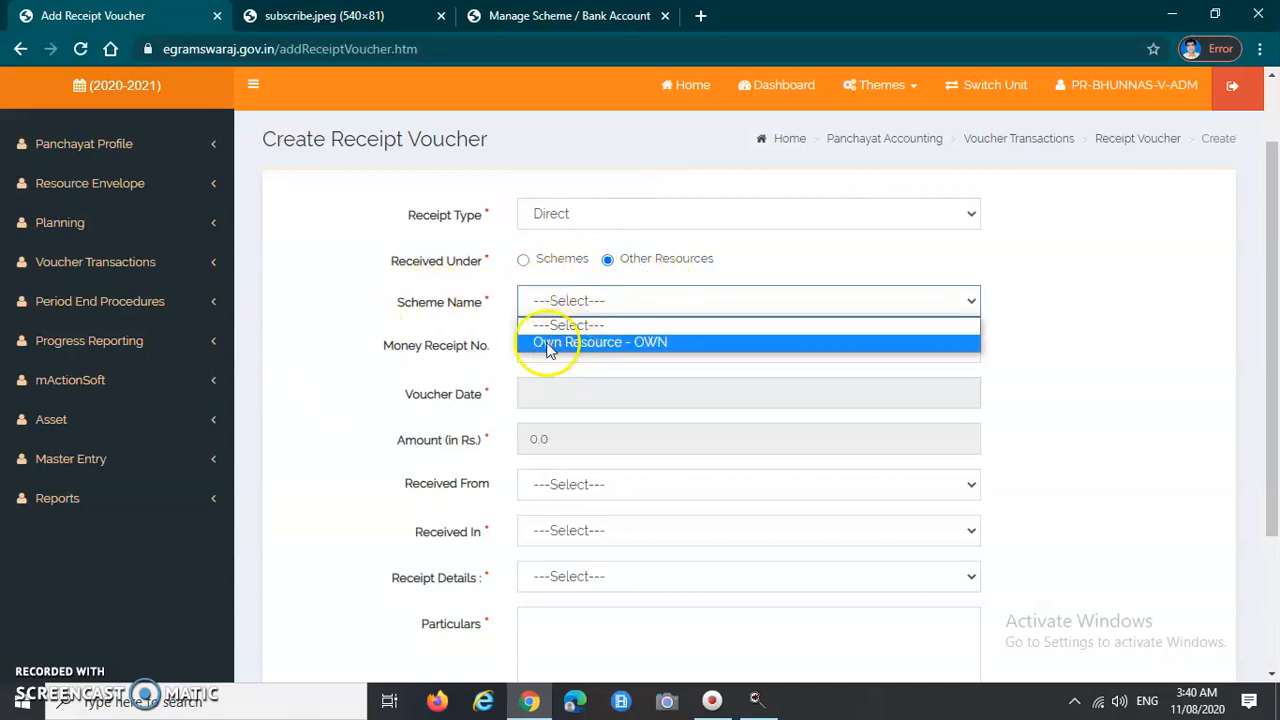
left_click(737, 264)
- Set the receipt as received under Schemes and choose XV Finance Commission - XVFC as the scheme name
left_click(523, 262)
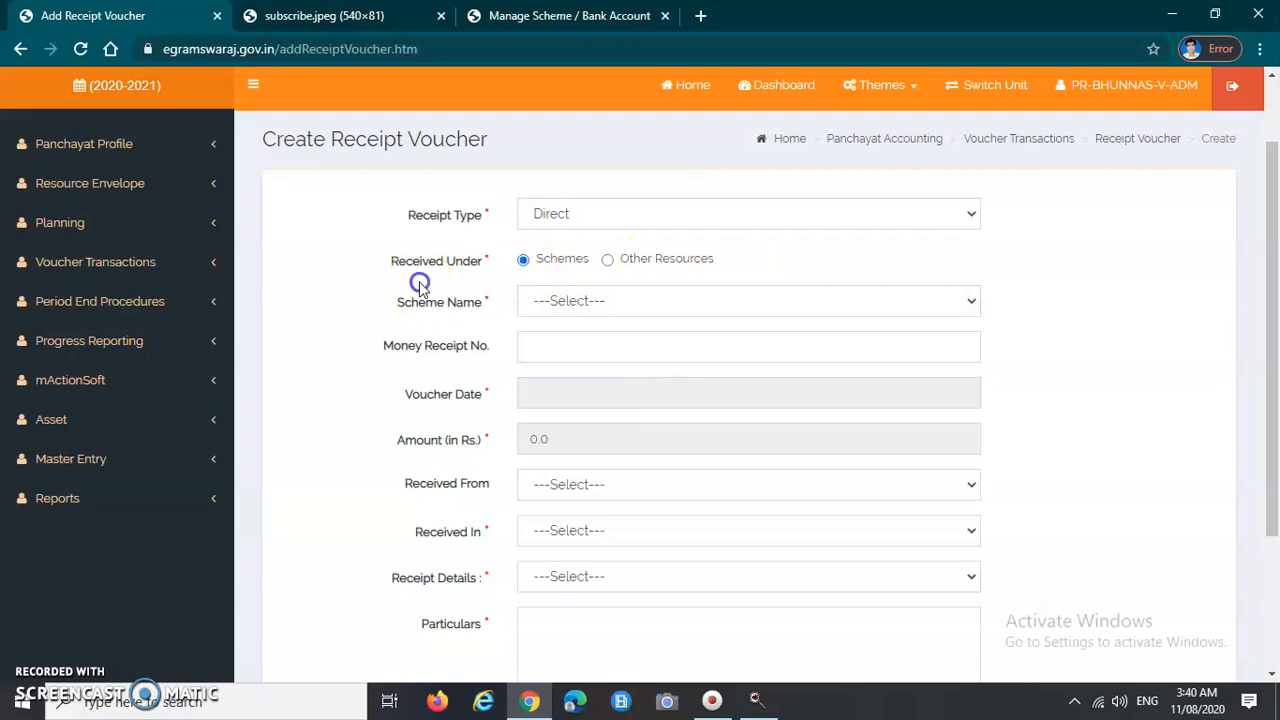
left_click_drag(399, 304, 445, 311)
left_click(493, 312)
triple_click(481, 316)
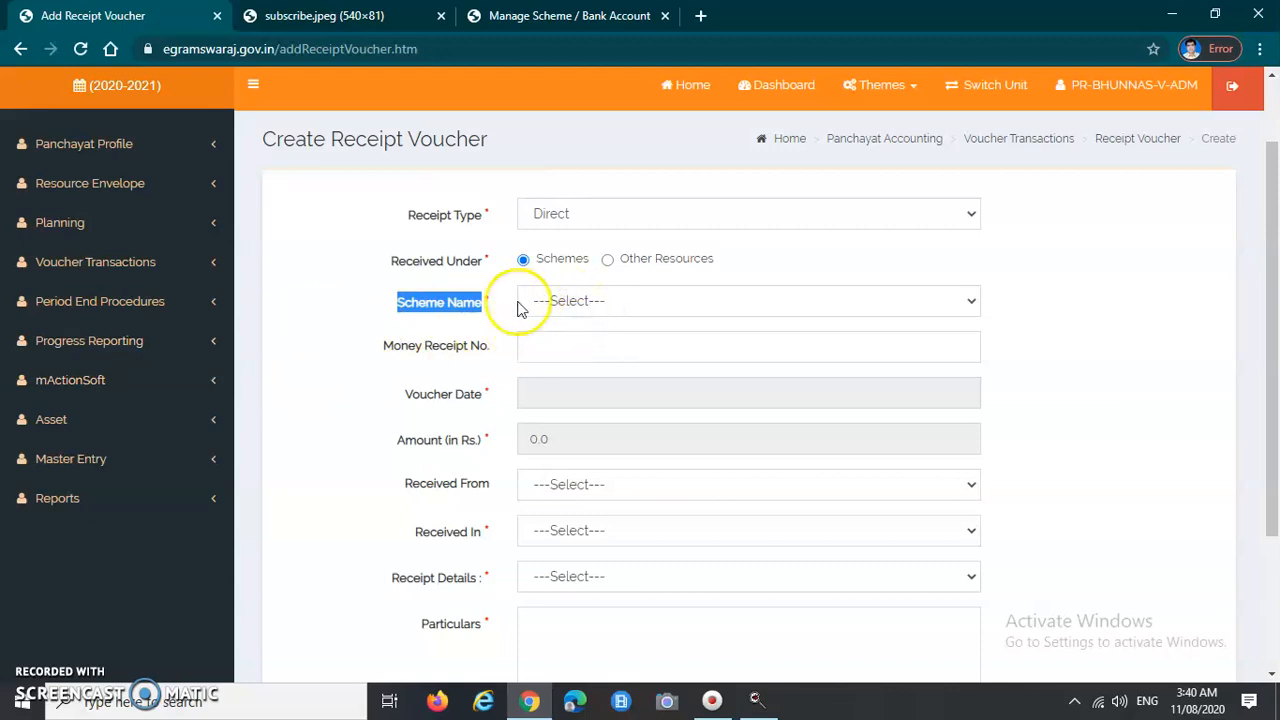
left_click(584, 303)
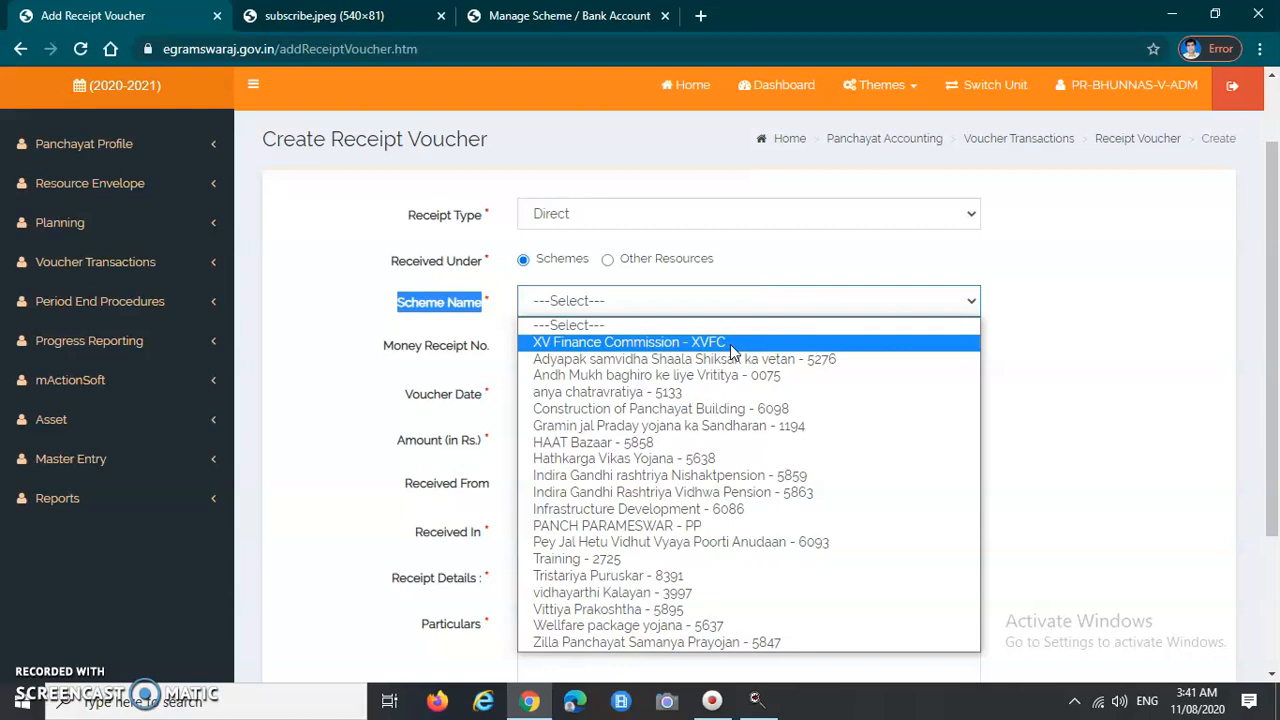
left_click(585, 343)
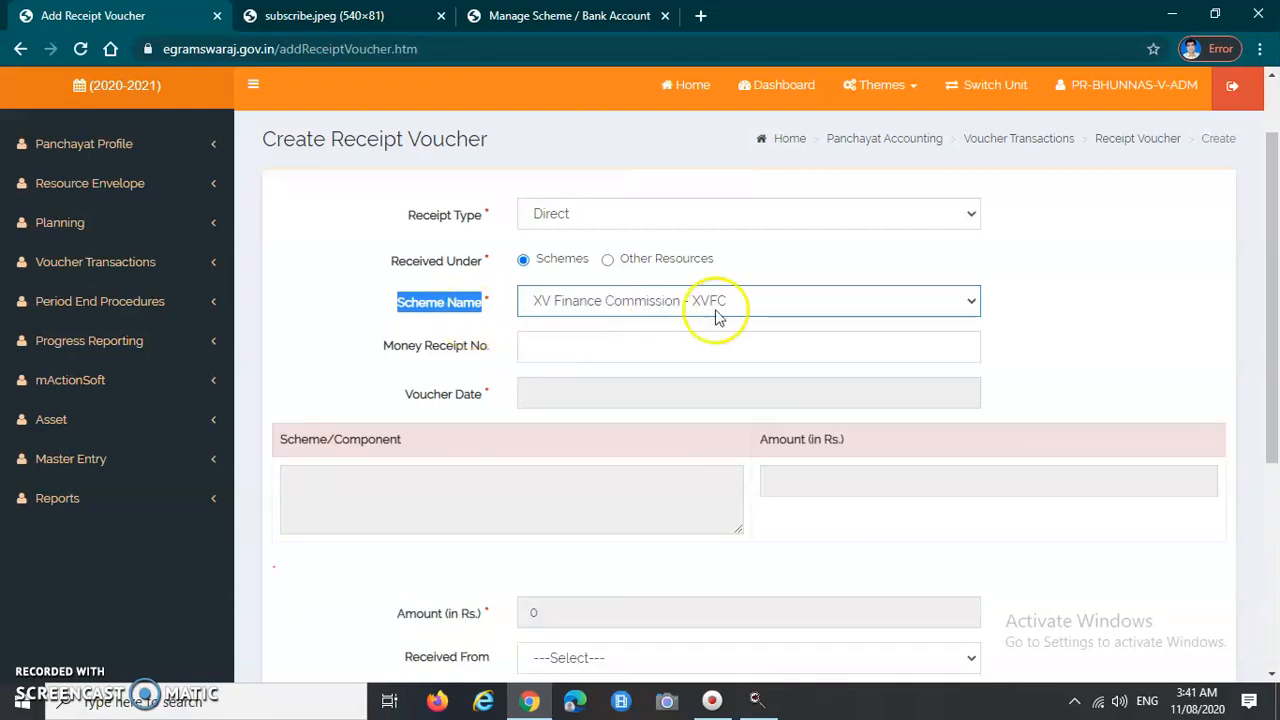
left_click(1008, 308)
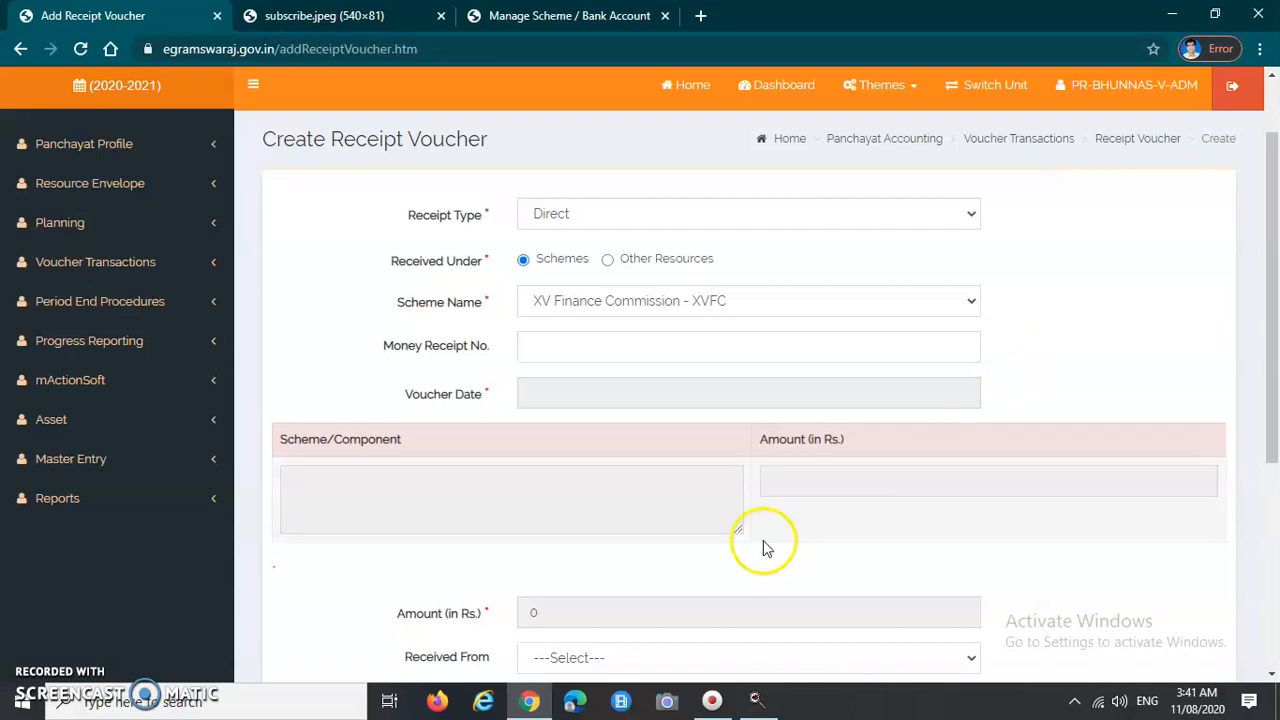
- Enter 9080927 as the money receipt number
scroll(470, 455, "up", 1)
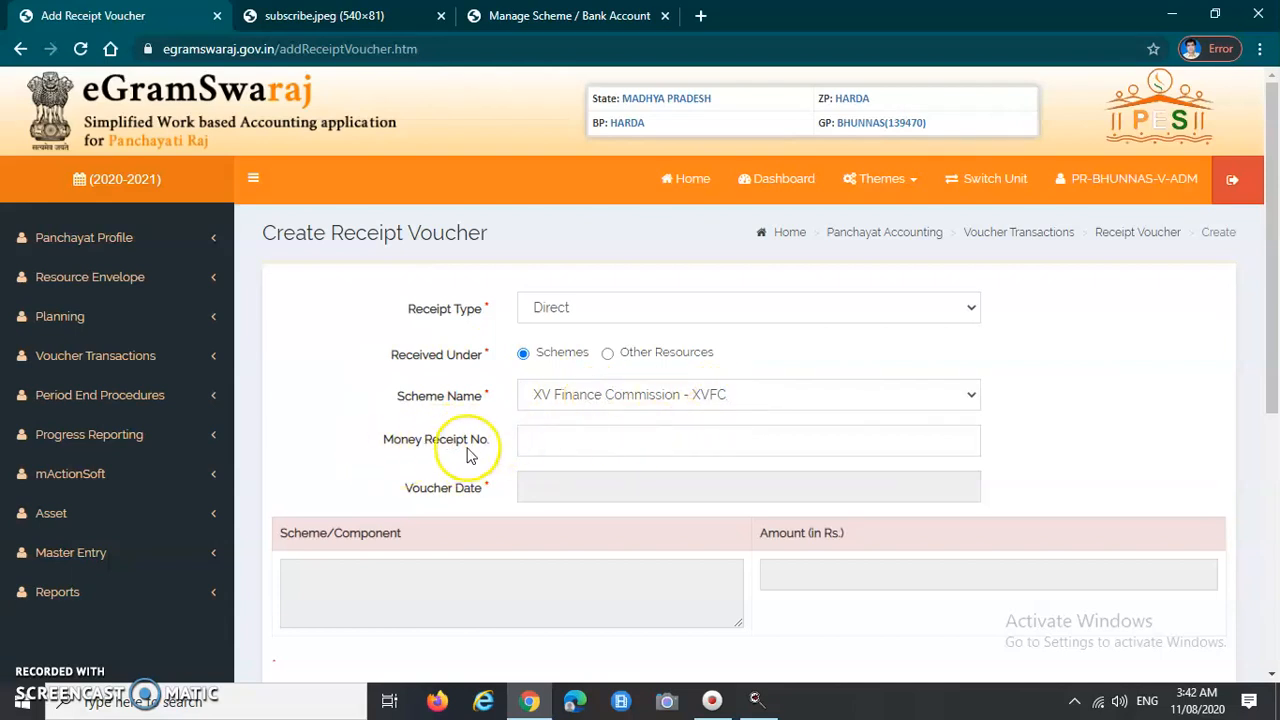
left_click(549, 439)
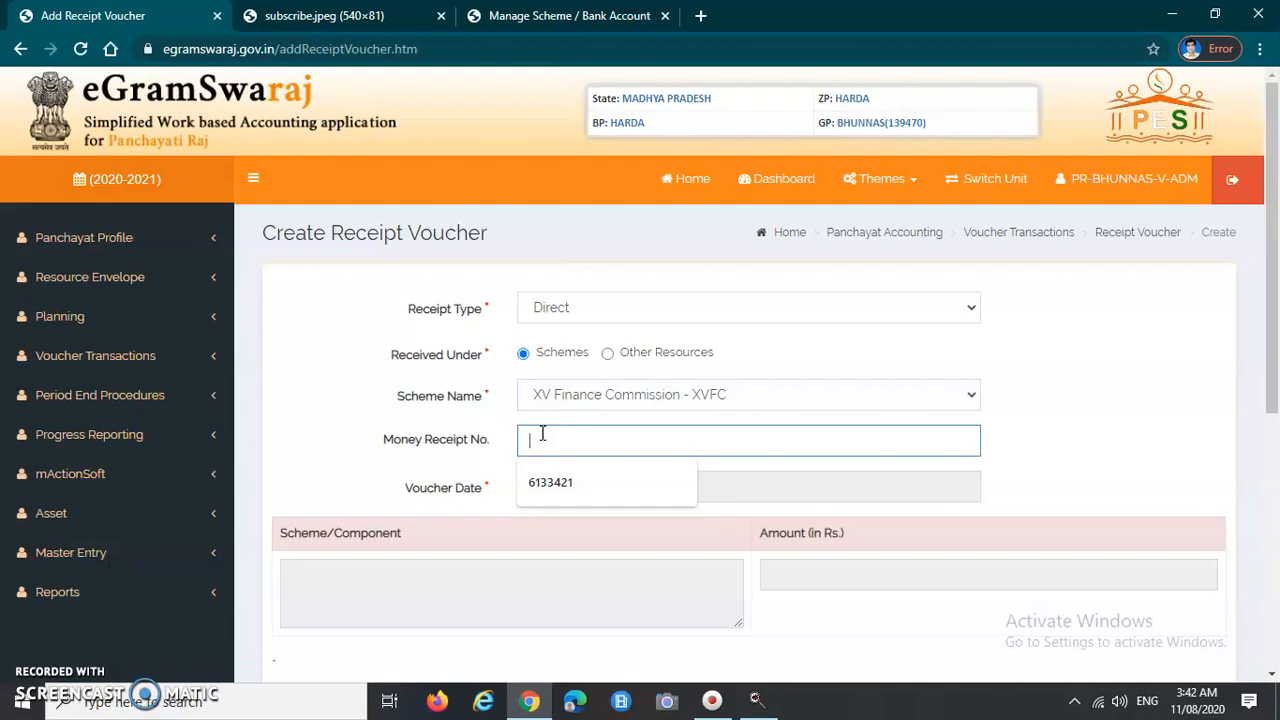
type("080")
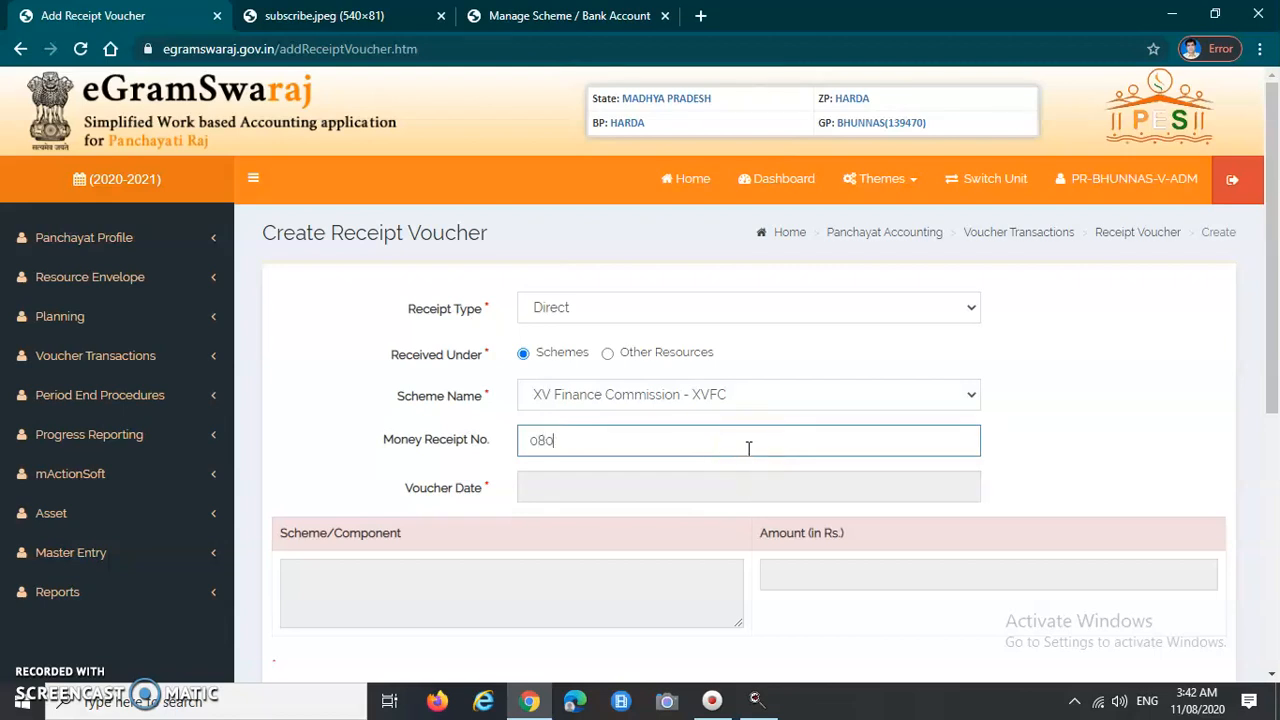
type("927")
left_click(533, 443)
type("9")
scroll(408, 491, "down", 1)
- Set the voucher date to 10/08/2020
left_click(573, 408)
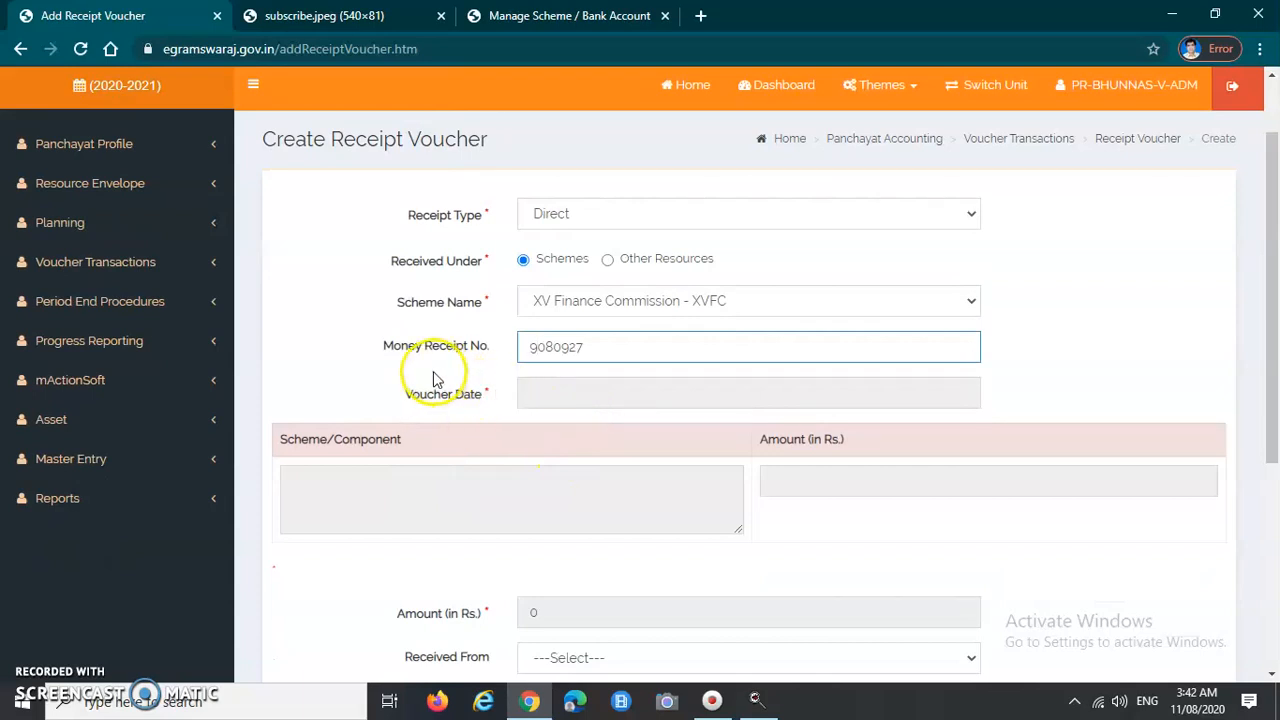
left_click(566, 392)
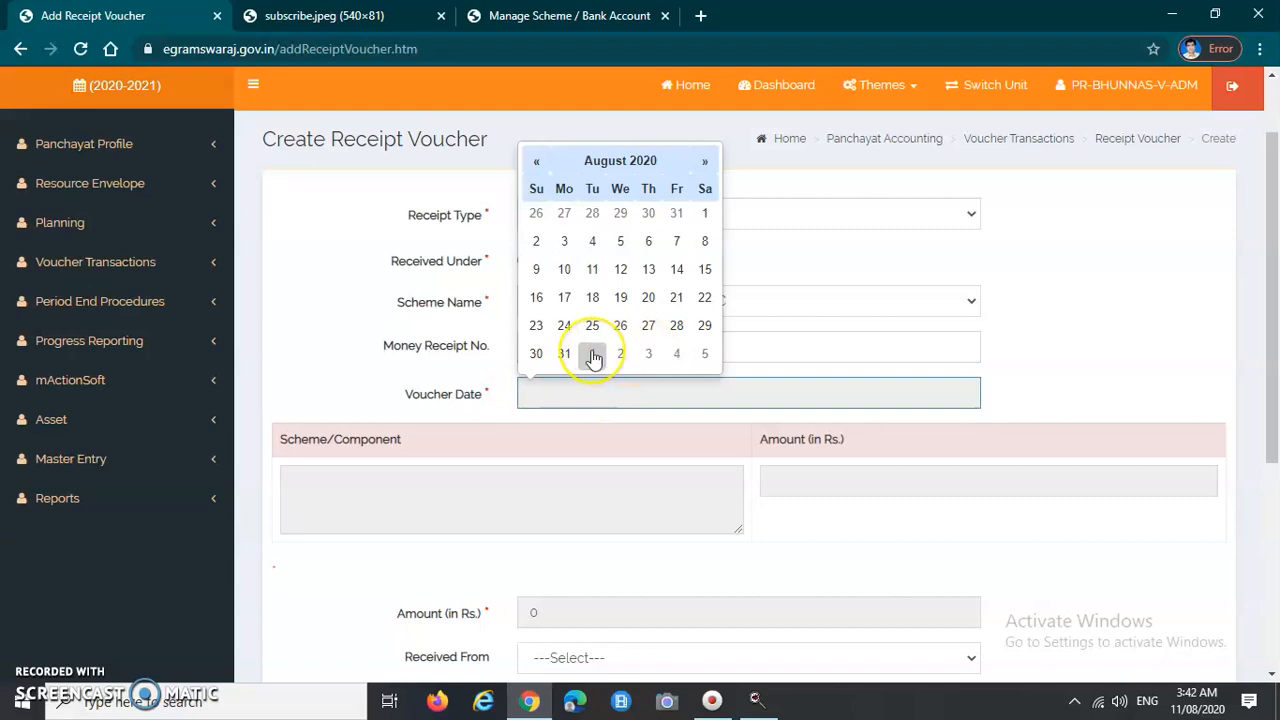
left_click(553, 397)
left_click(560, 393)
left_click(535, 397)
left_click(73, 563)
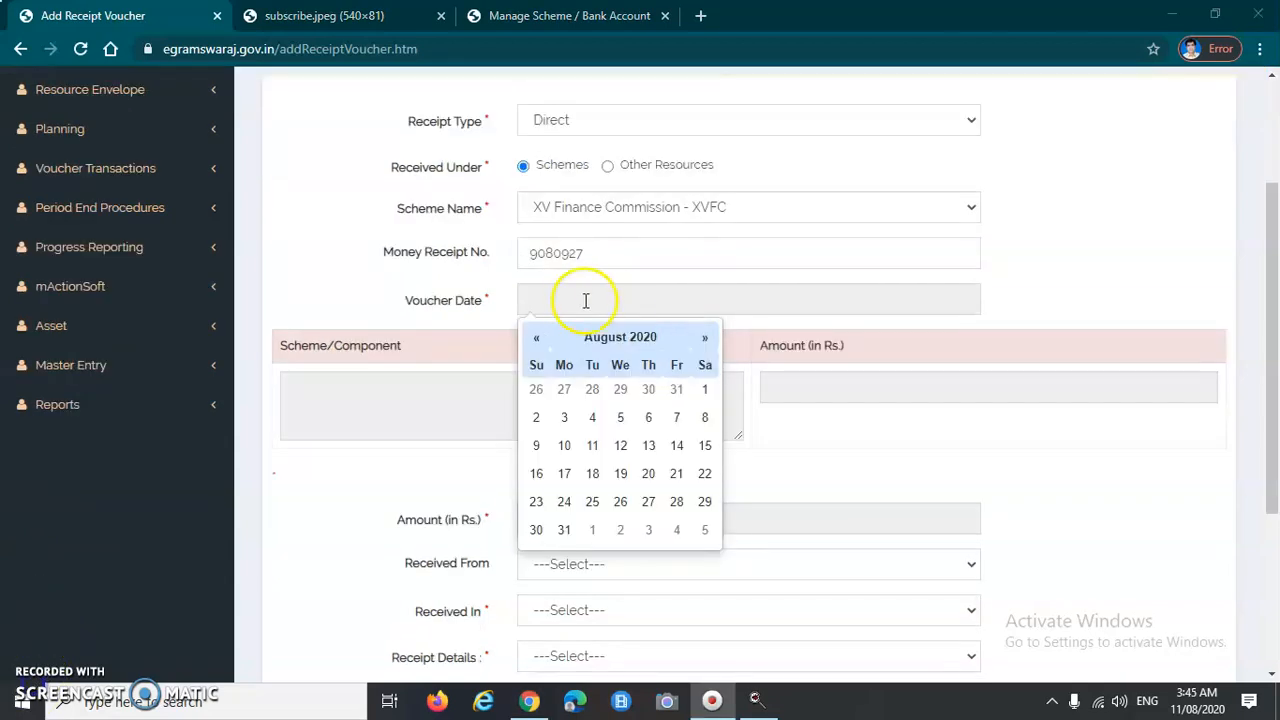
left_click(570, 300)
left_click(565, 447)
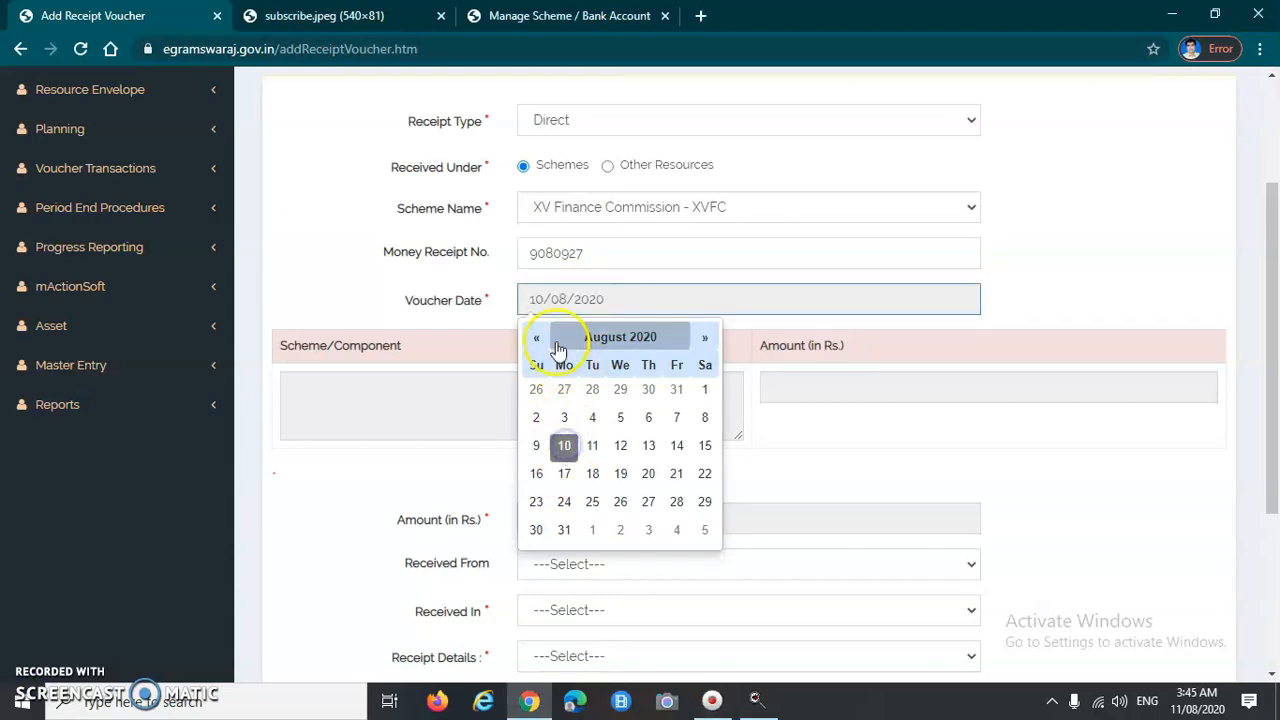
left_click(356, 310)
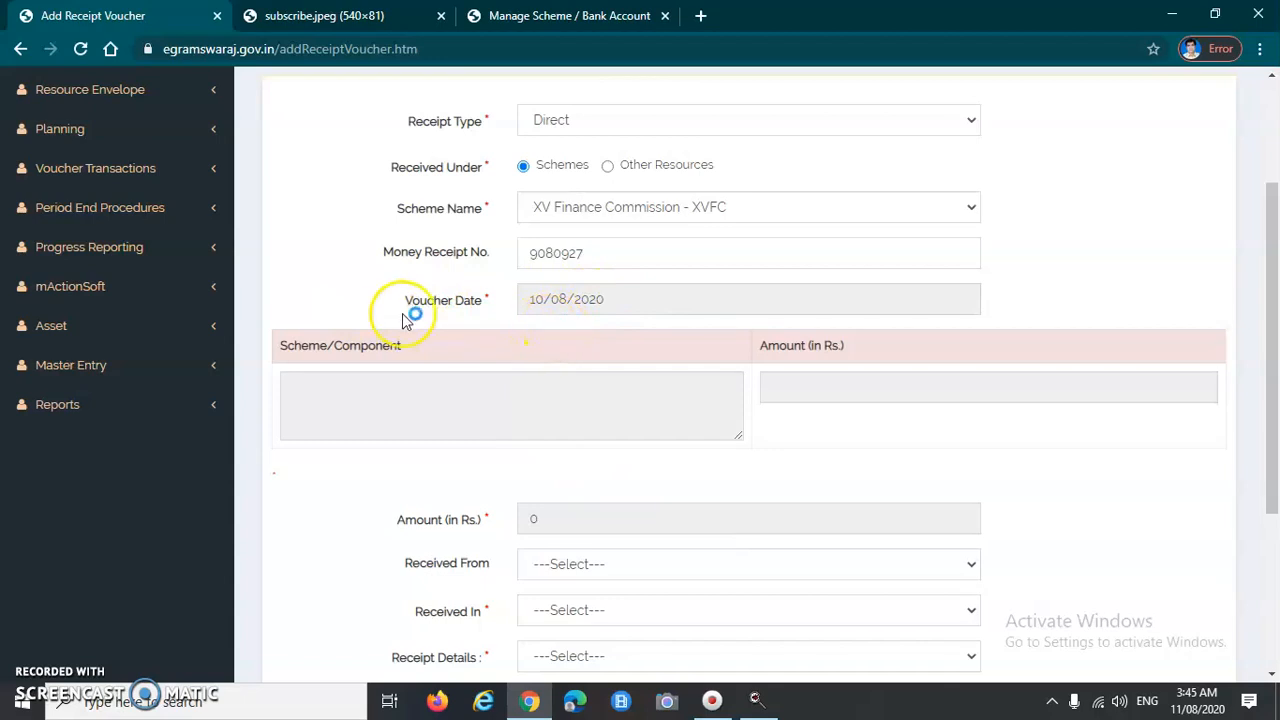
left_click_drag(408, 300, 489, 299)
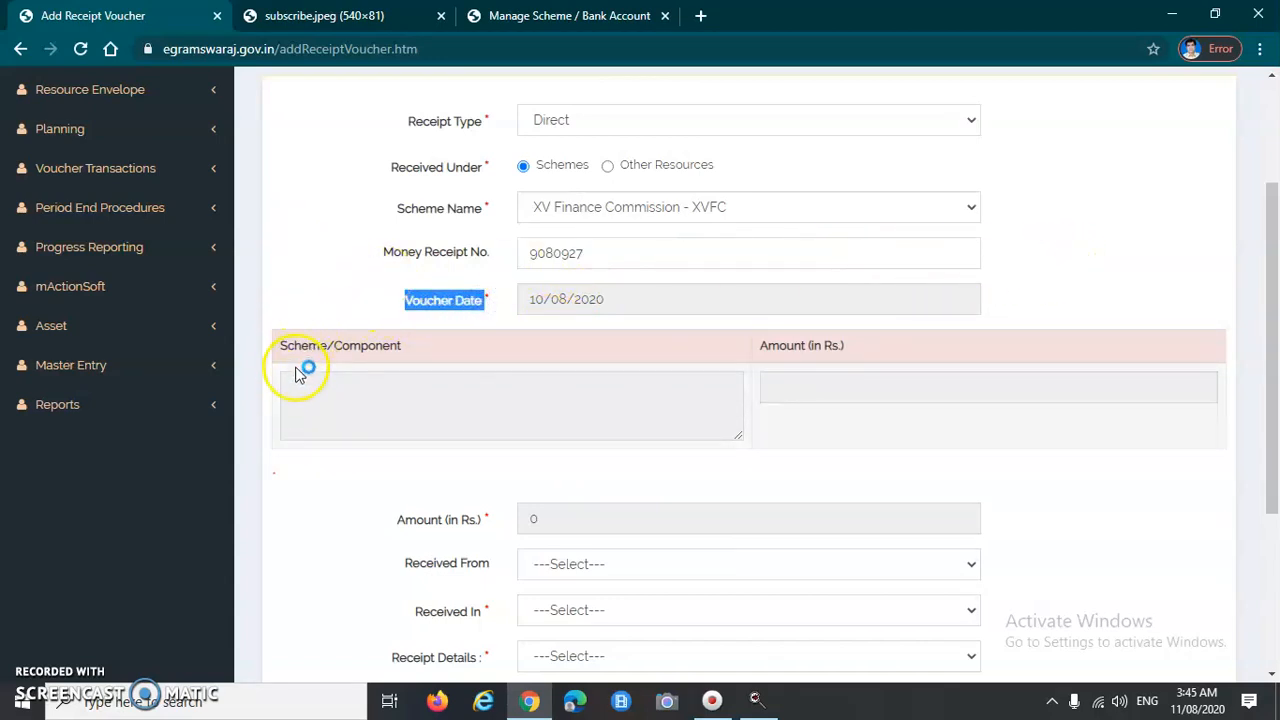
left_click(243, 272)
left_click(337, 280)
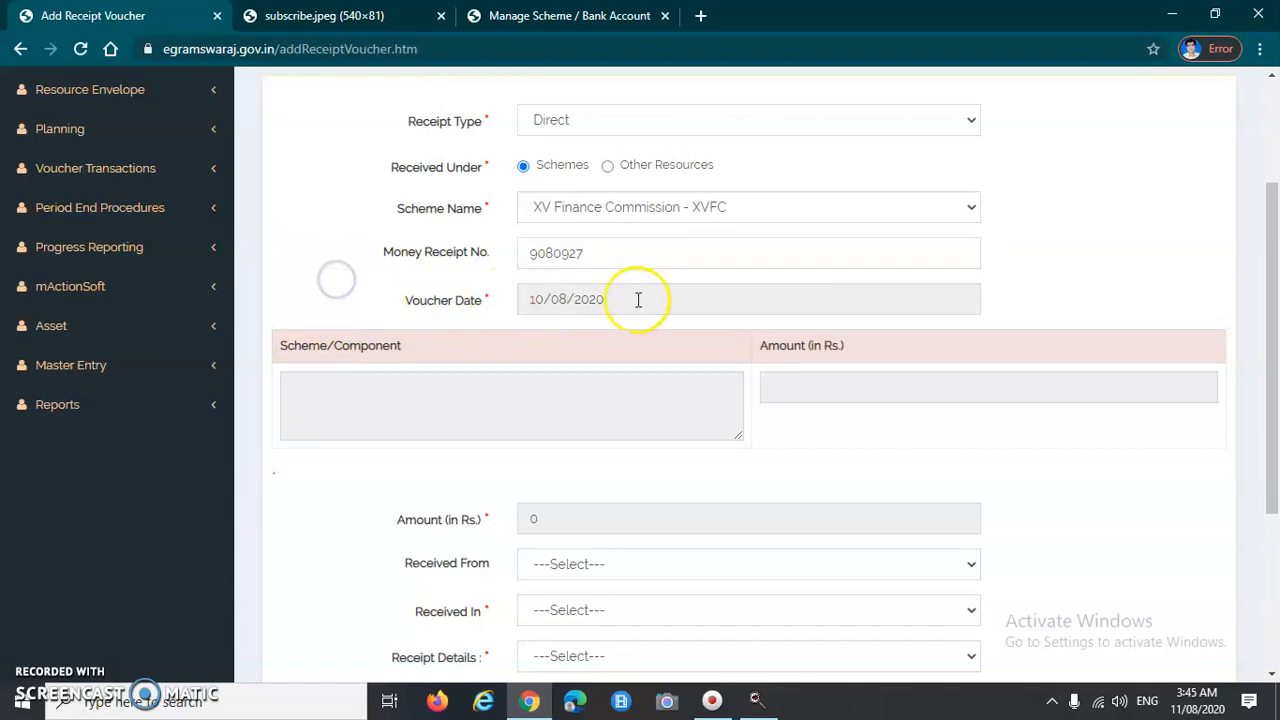
- Open the account head entry for the scheme/component and, using DropDown Search, select Basic Grant as the account head
left_click_drag(279, 346, 419, 347)
left_click(431, 404)
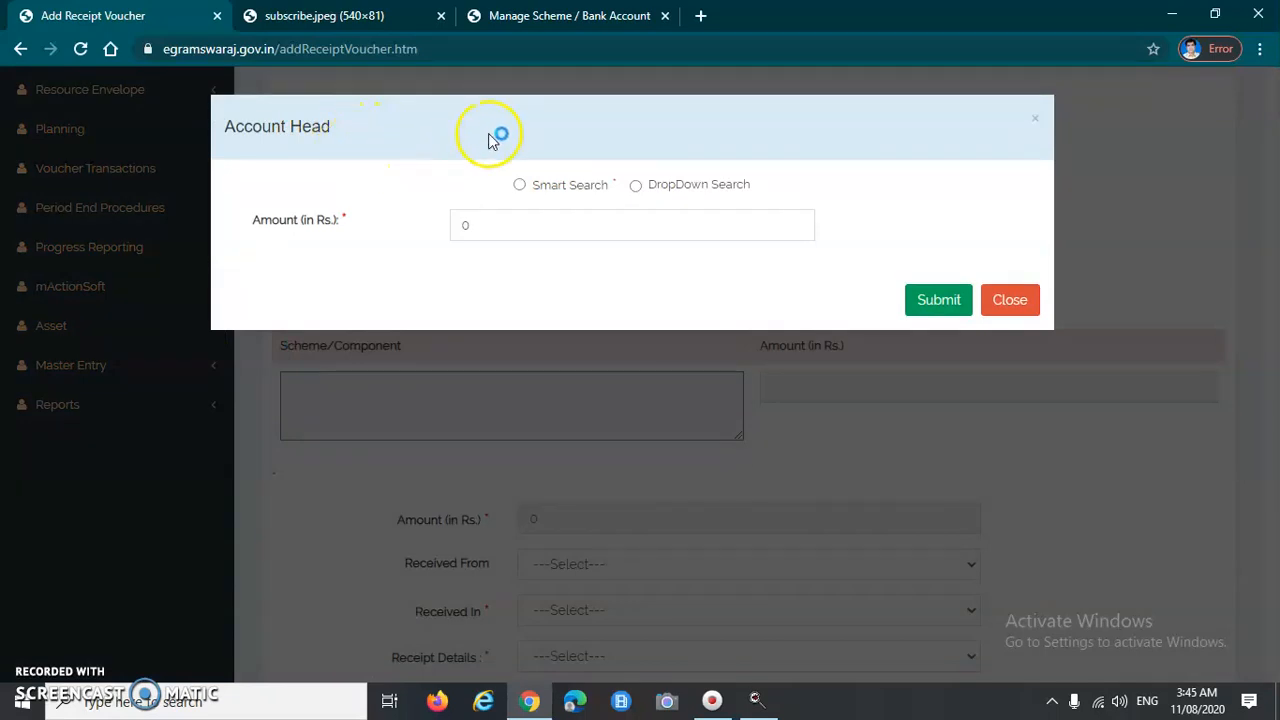
left_click(636, 188)
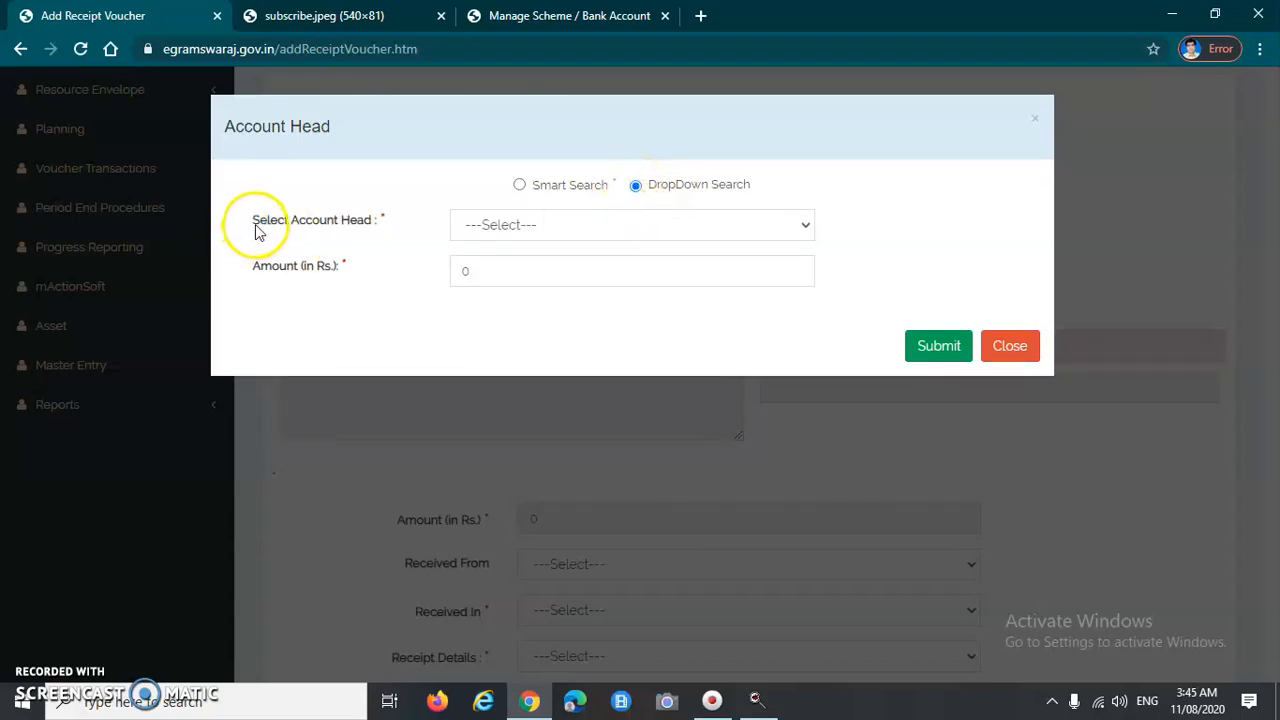
triple_click(385, 230)
left_click(523, 228)
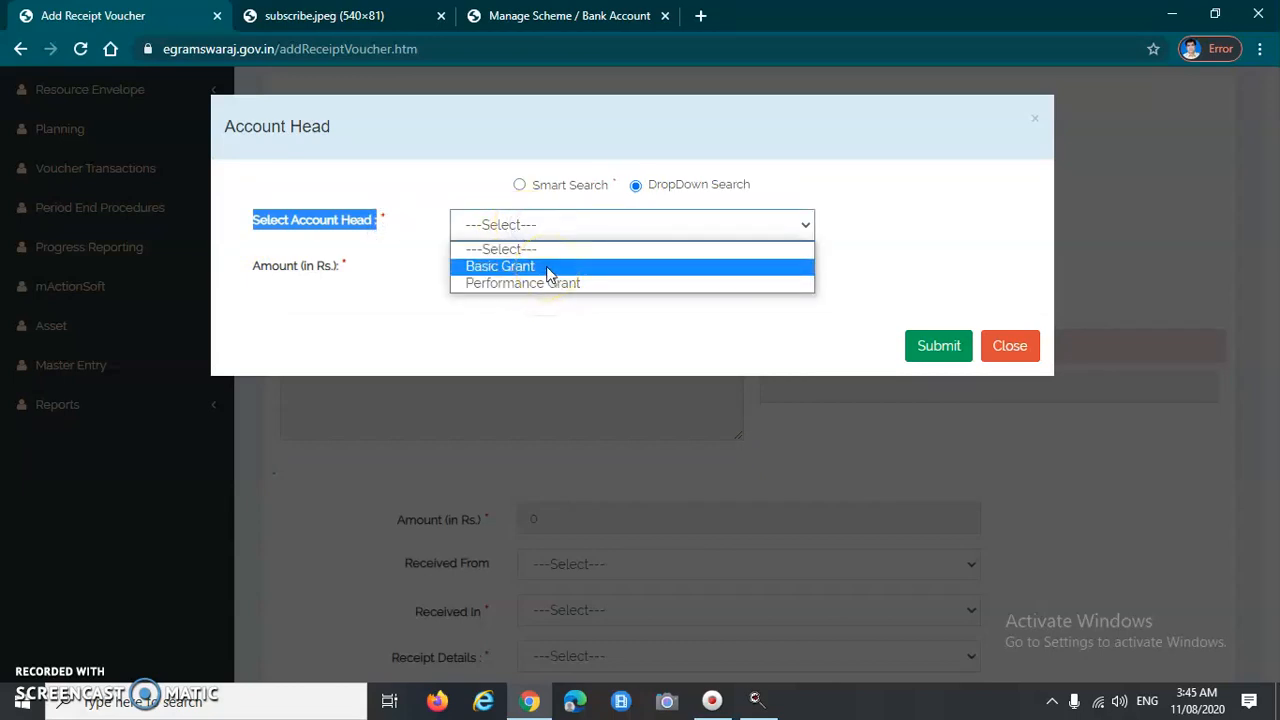
left_click(547, 267)
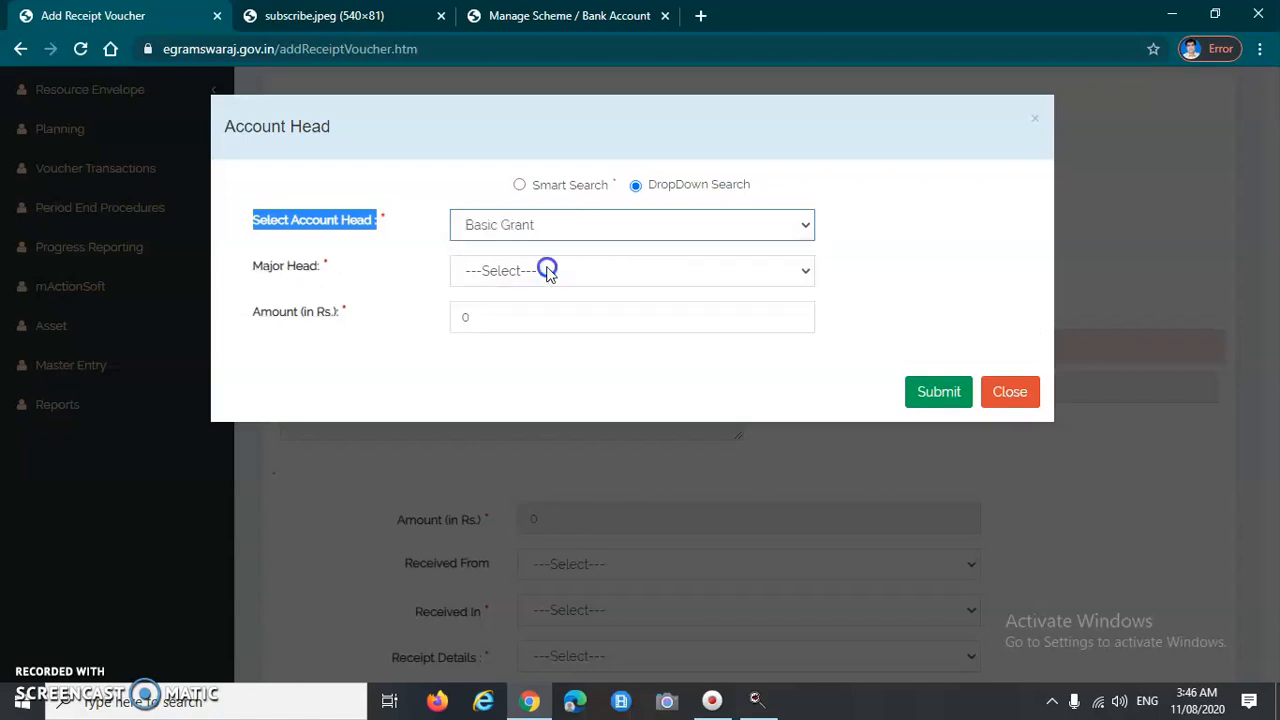
- Set the major head to 1601-Grants-in-aid and the minor head to 101-Grants from Central Government
left_click(268, 270)
left_click(362, 273)
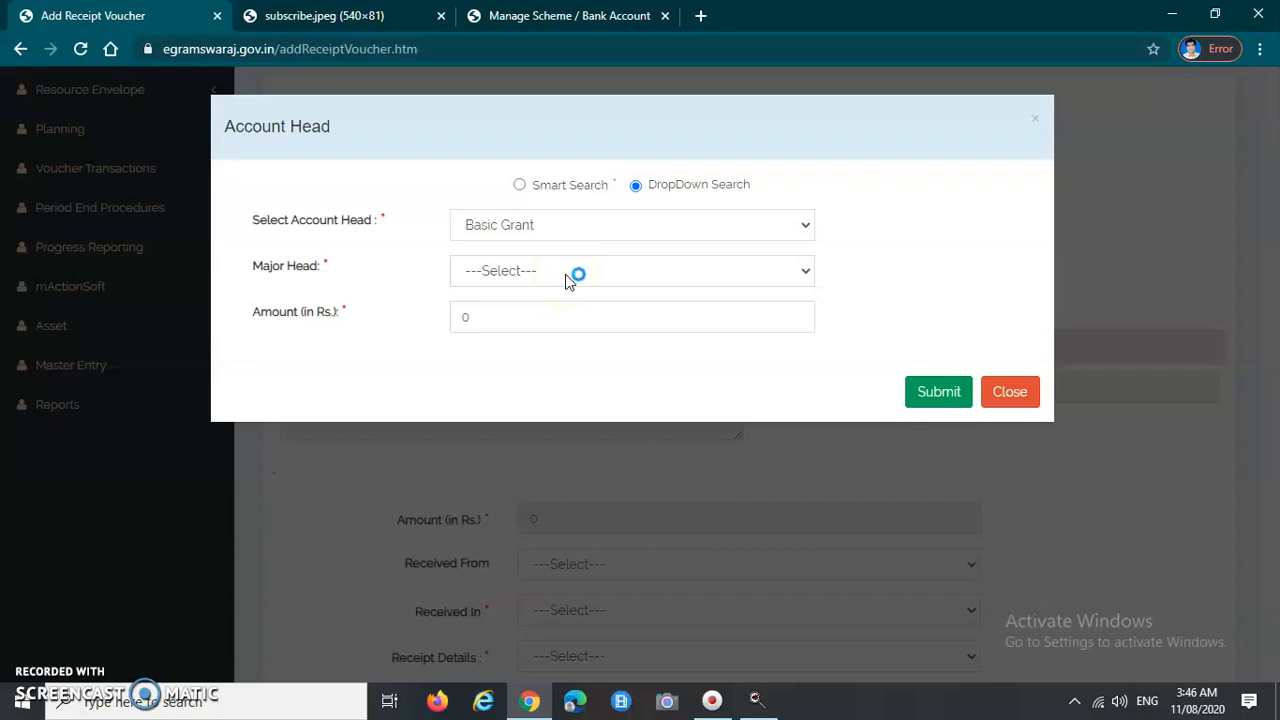
left_click(536, 272)
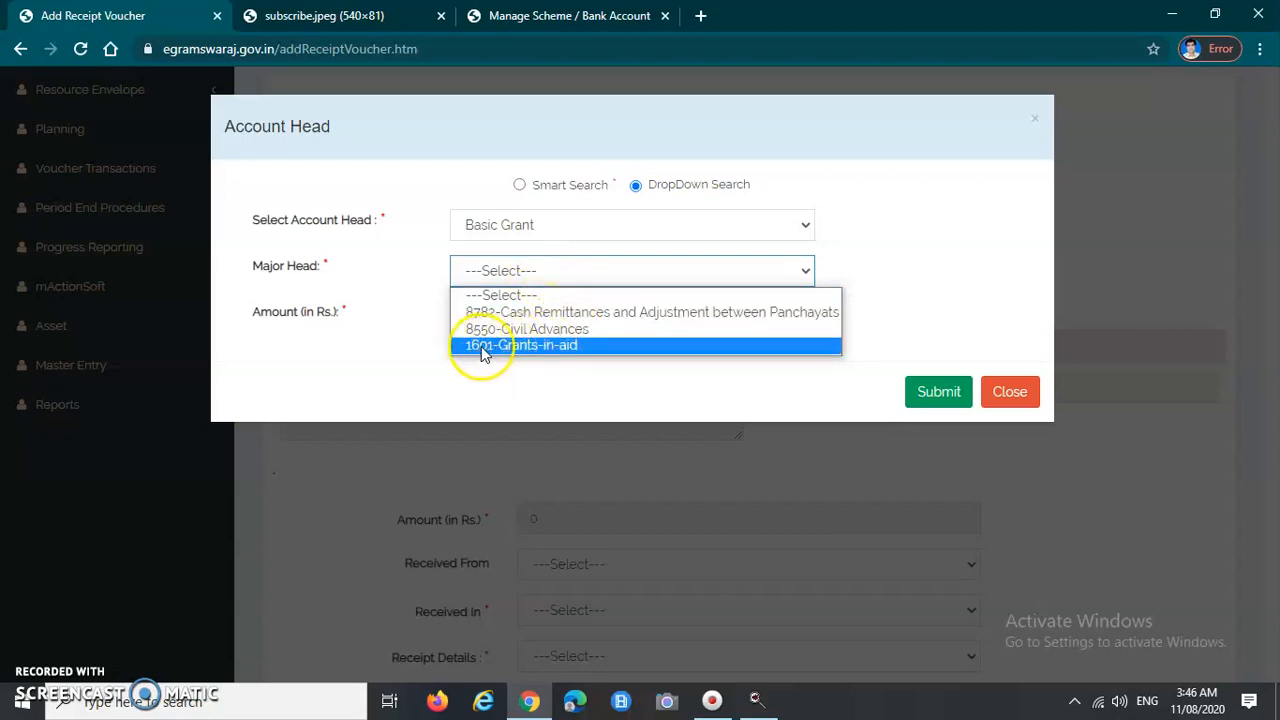
left_click(548, 346)
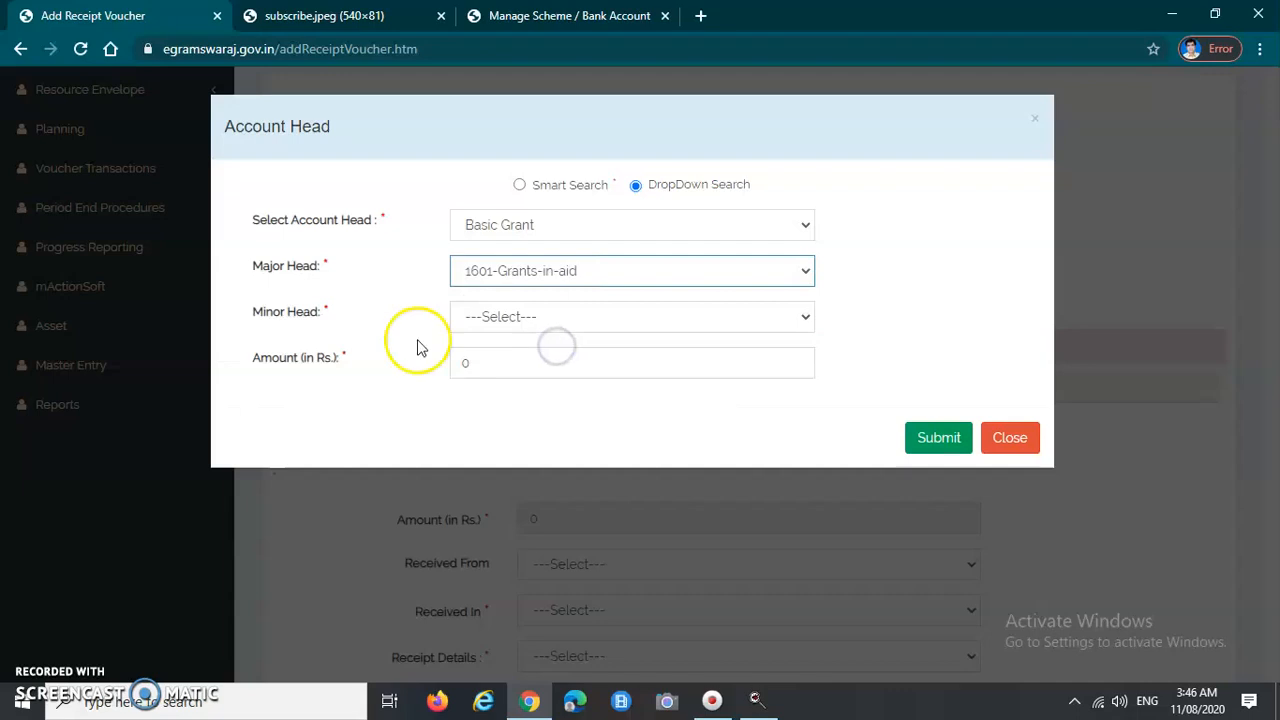
double_click(254, 316)
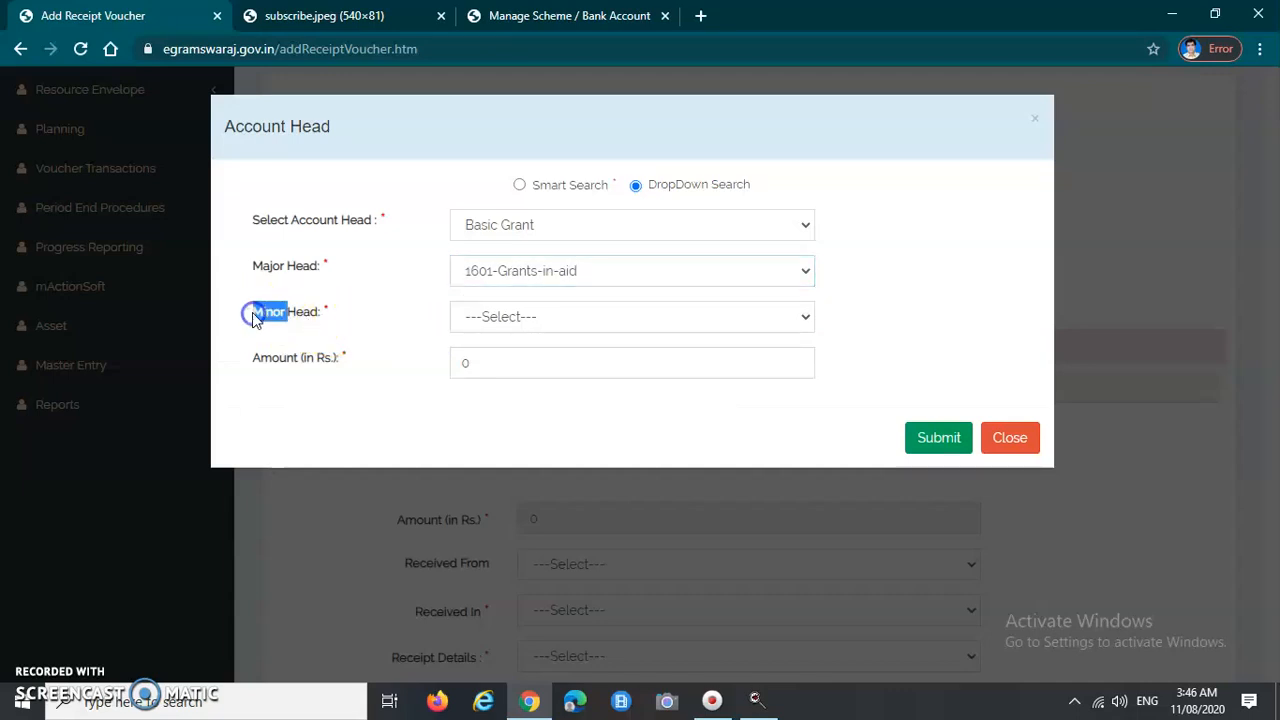
left_click(506, 320)
left_click(470, 359)
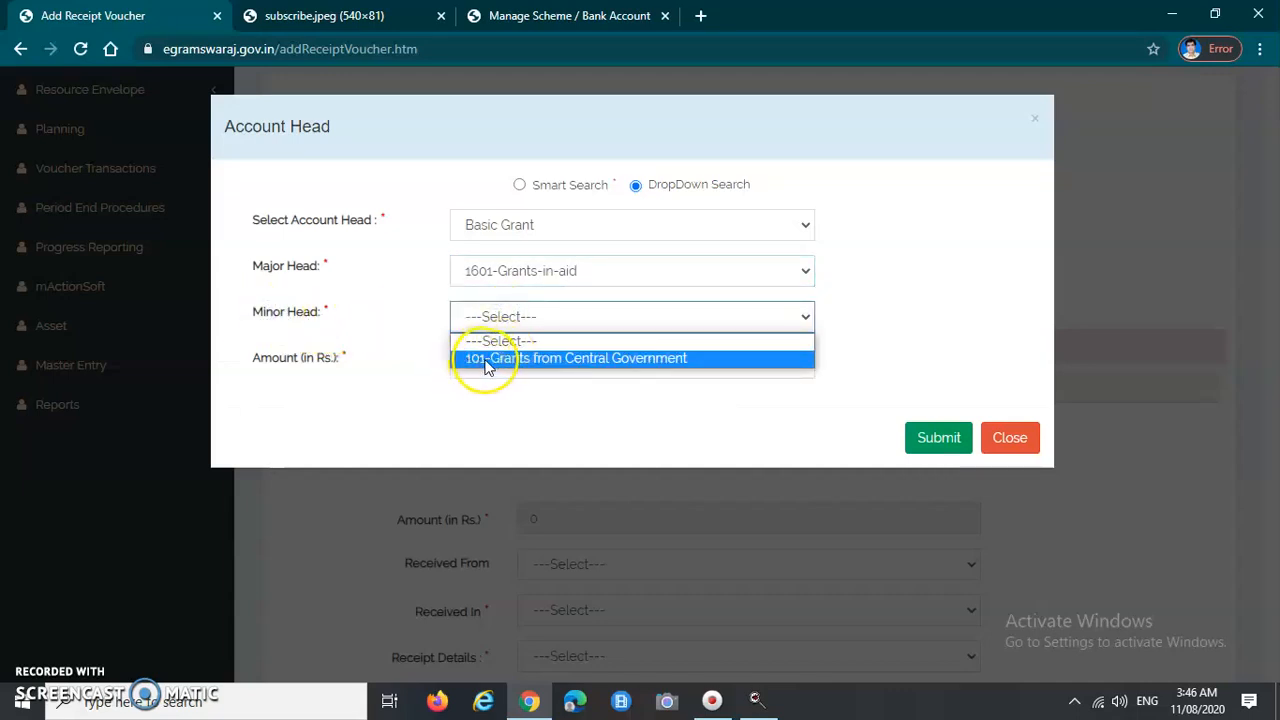
left_click(670, 360)
- Set the object head to 17-Grant- in- Aid in the account head entry
left_click_drag(256, 358, 487, 375)
left_click(556, 365)
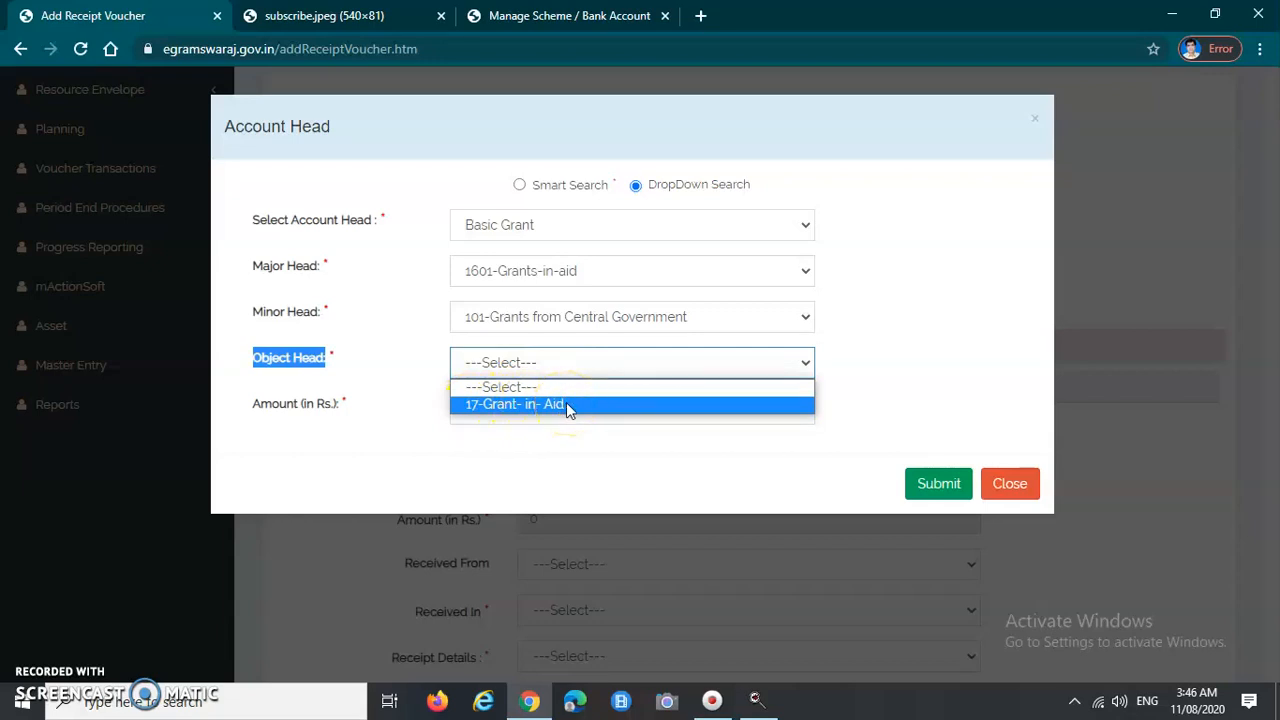
left_click(567, 405)
- Enter 433282 as the account head amount in rupees and submit the account head entry
left_click(468, 412)
left_click_drag(468, 412, 434, 416)
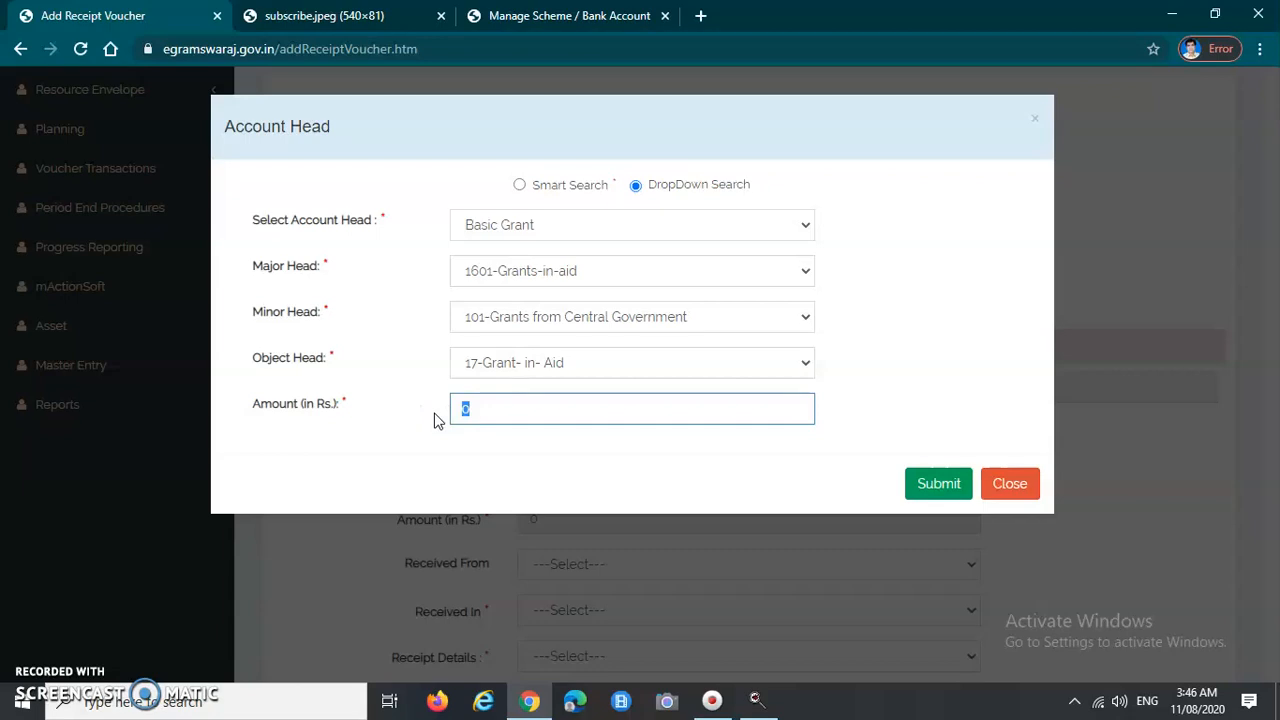
type("4")
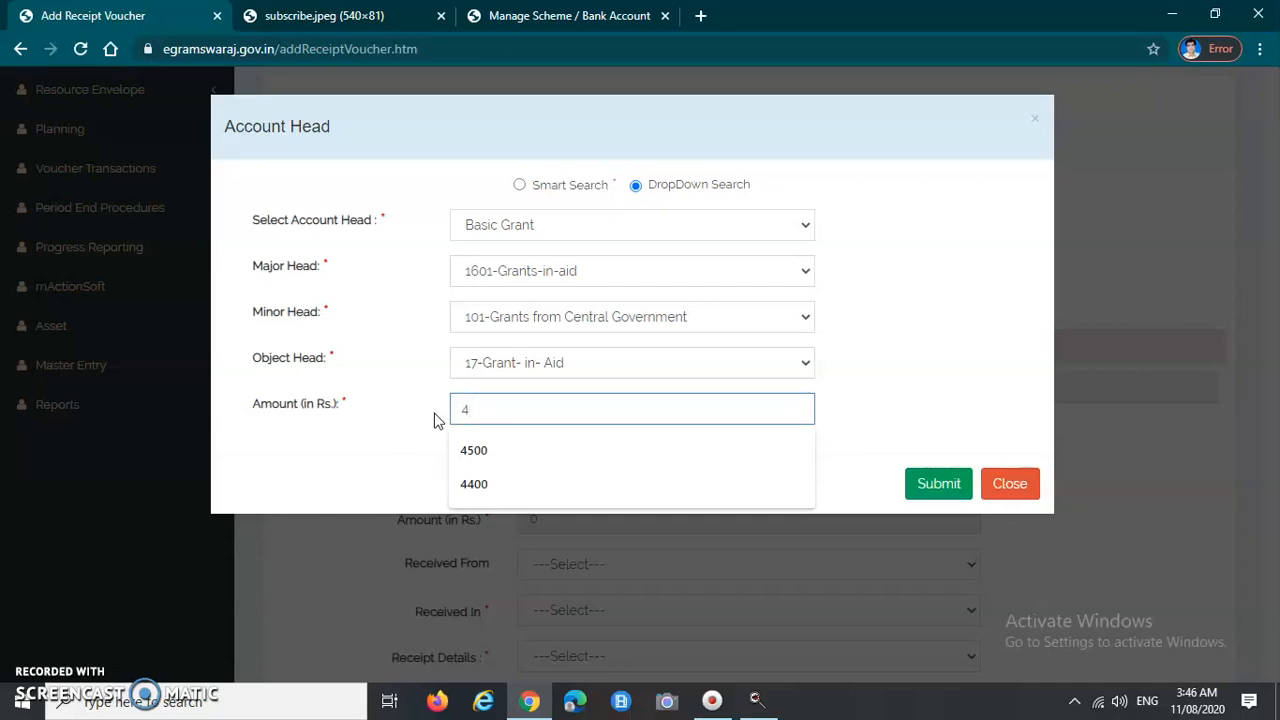
type("33")
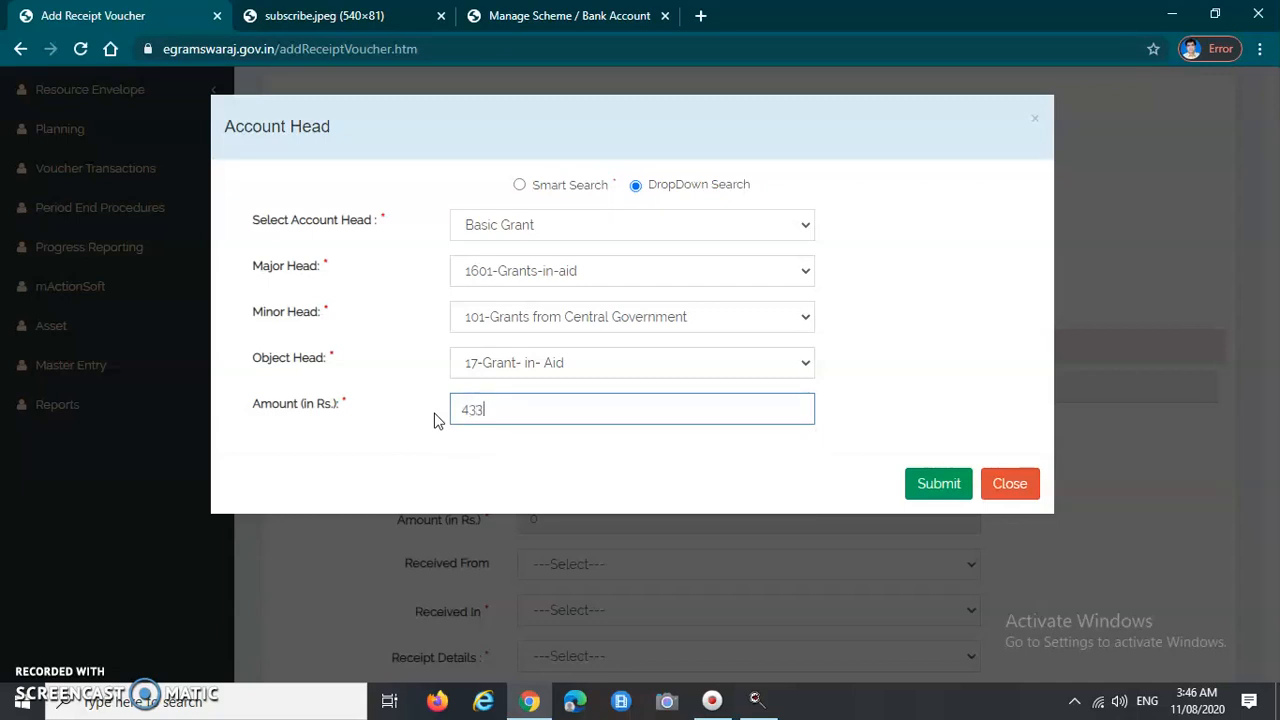
left_click(522, 450)
left_click(939, 485)
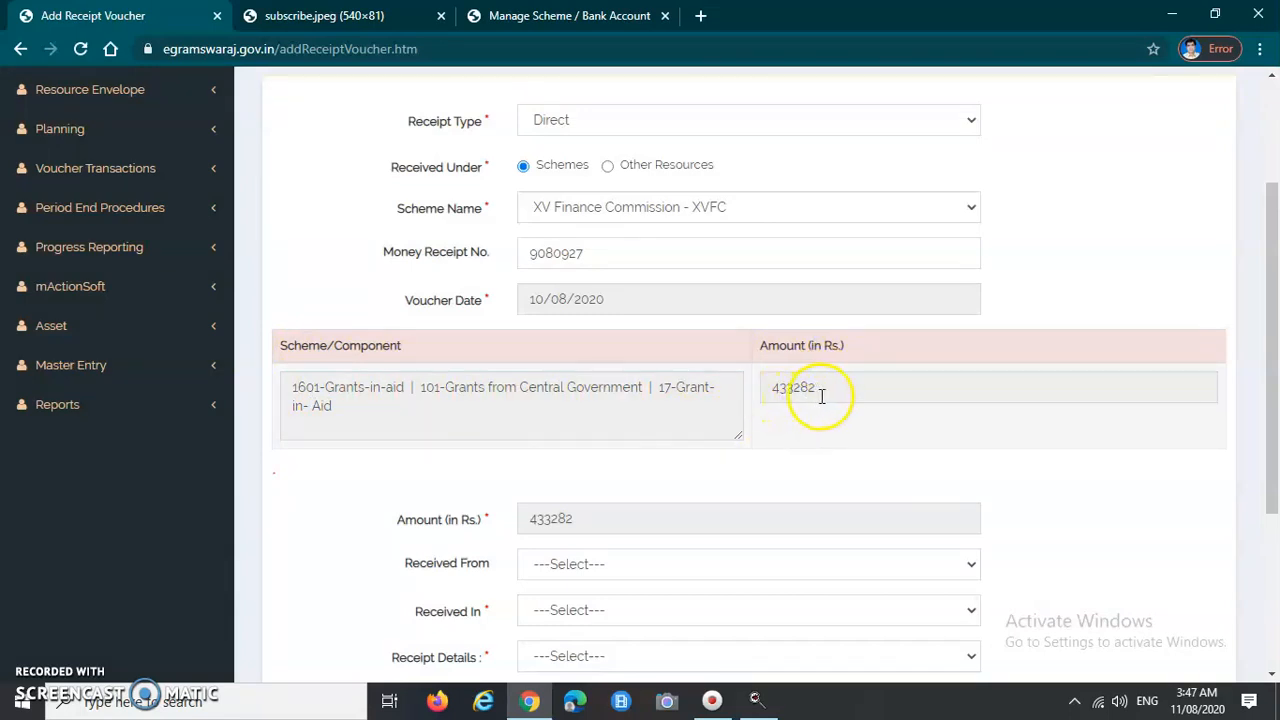
- Set Received In to Bank for the receipt voucher and check the available account numbers
scroll(821, 396, "down", 1)
scroll(580, 428, "down", 2)
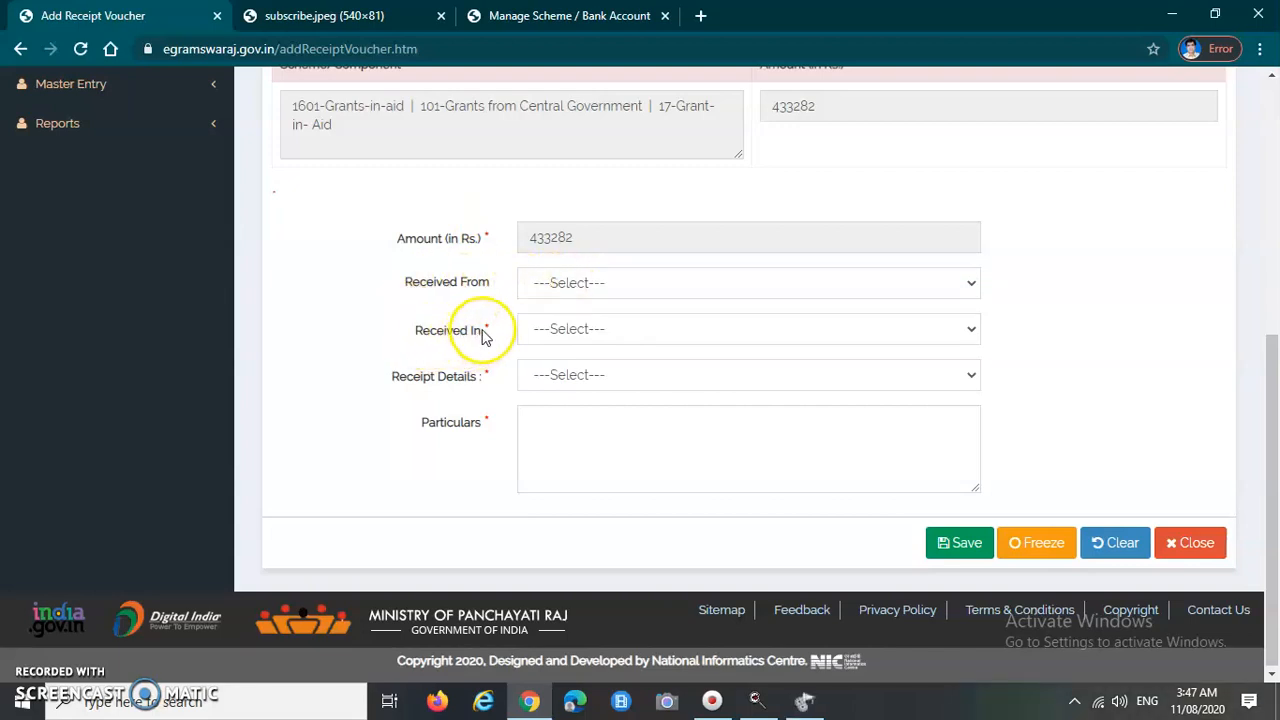
left_click(569, 333)
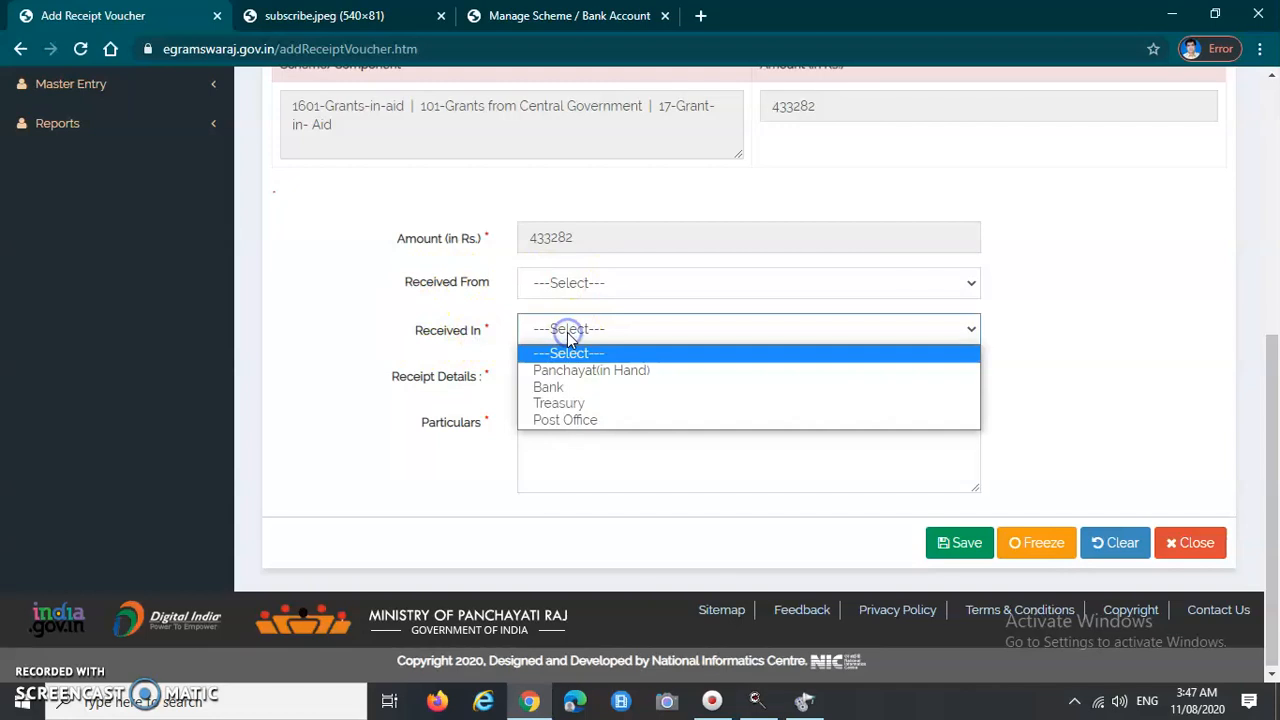
left_click(588, 395)
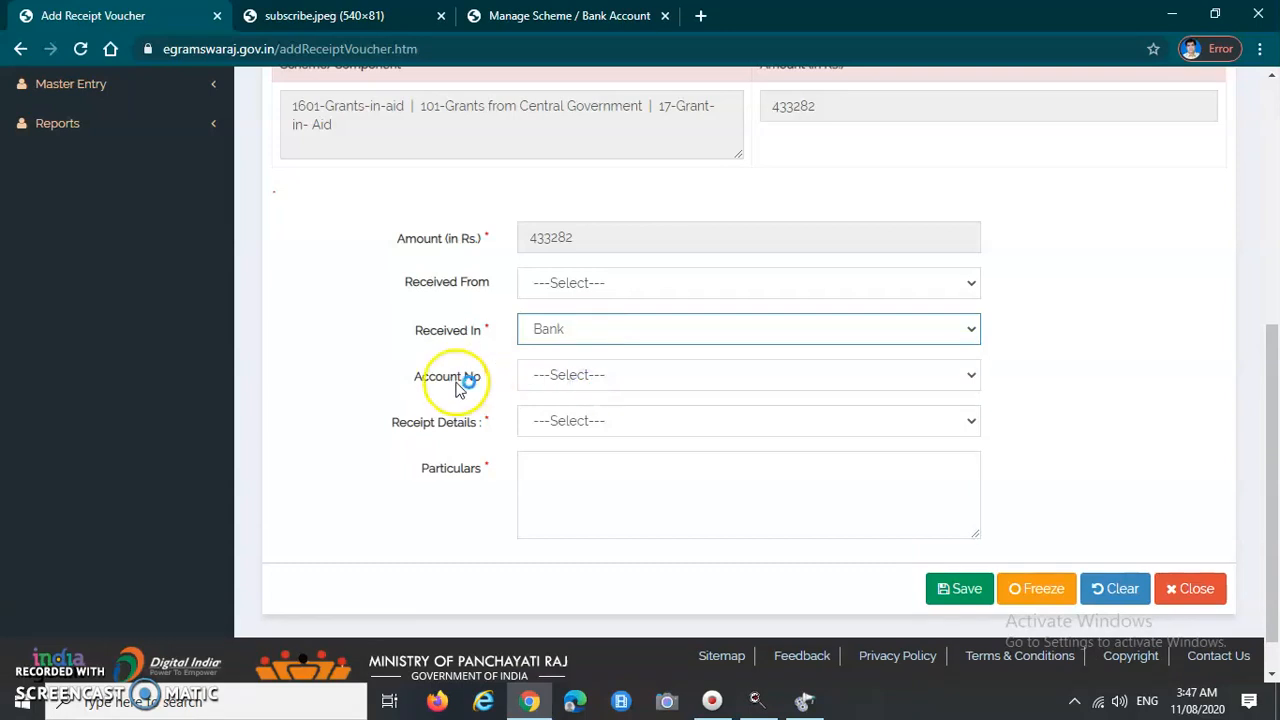
triple_click(434, 380)
left_click(588, 374)
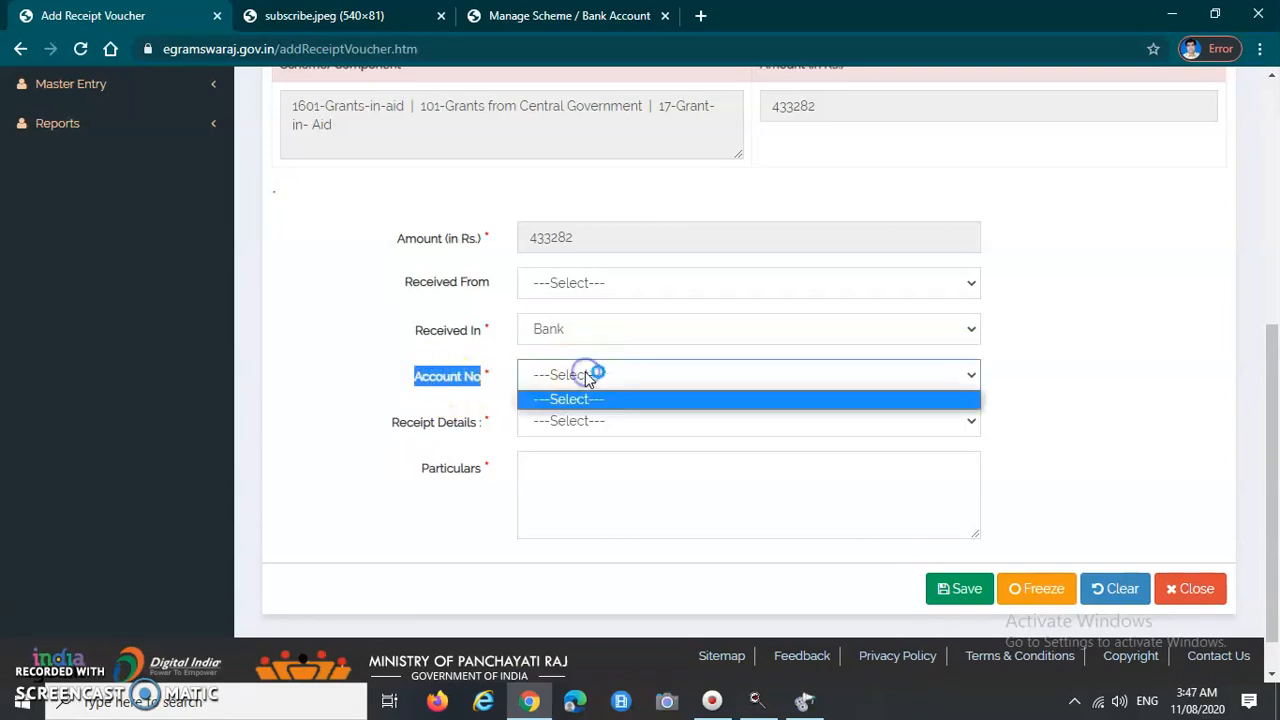
left_click(587, 377)
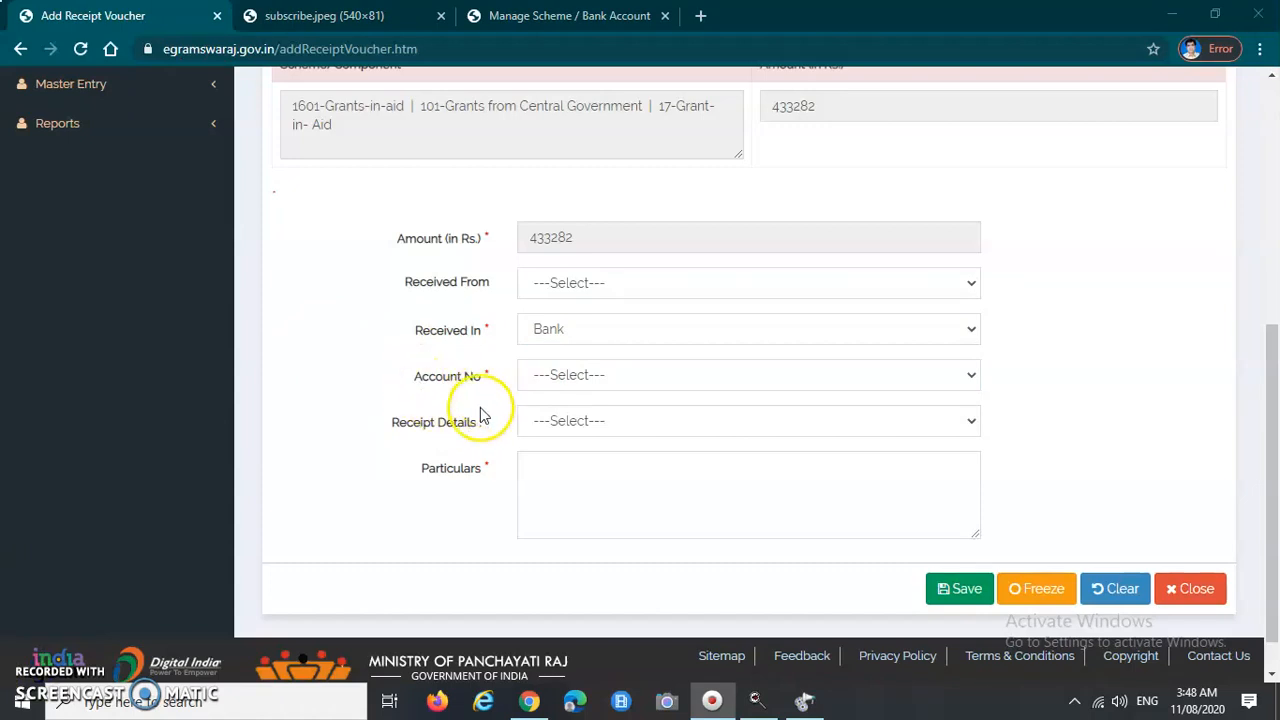
- Set the receipt details to Letter Advice with 080927 as the letter advice number
left_click(620, 428)
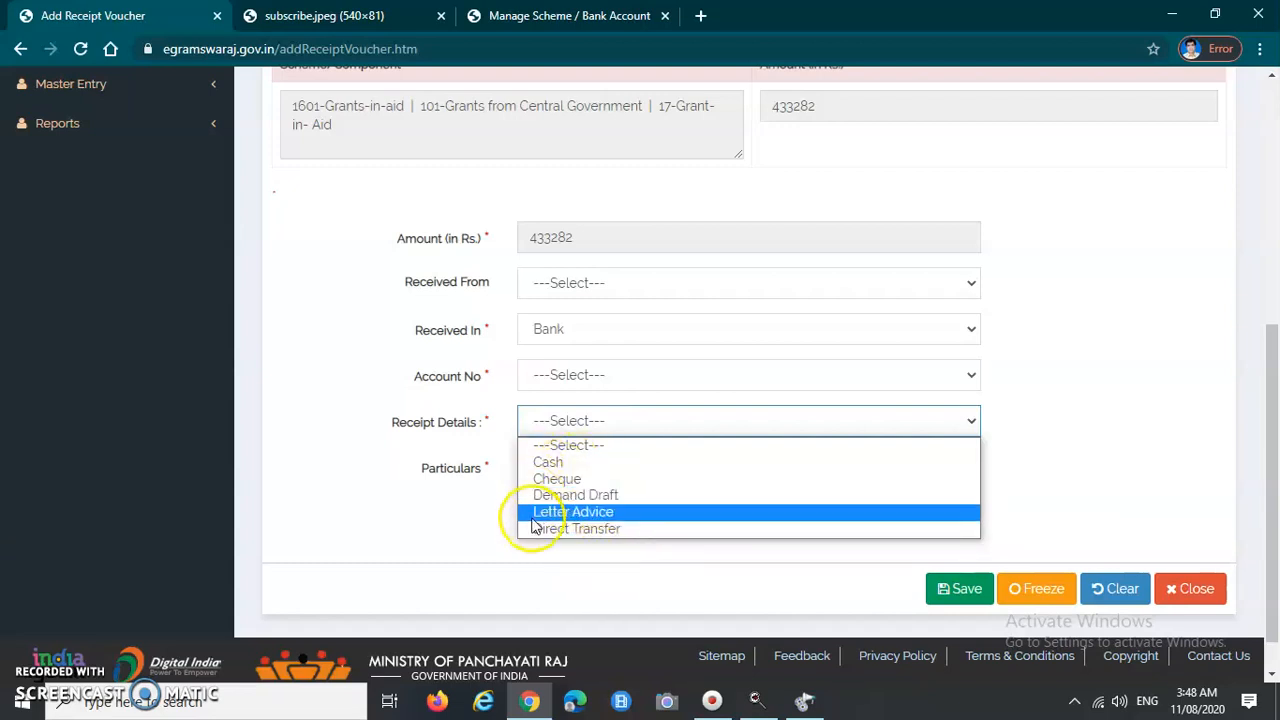
left_click(620, 512)
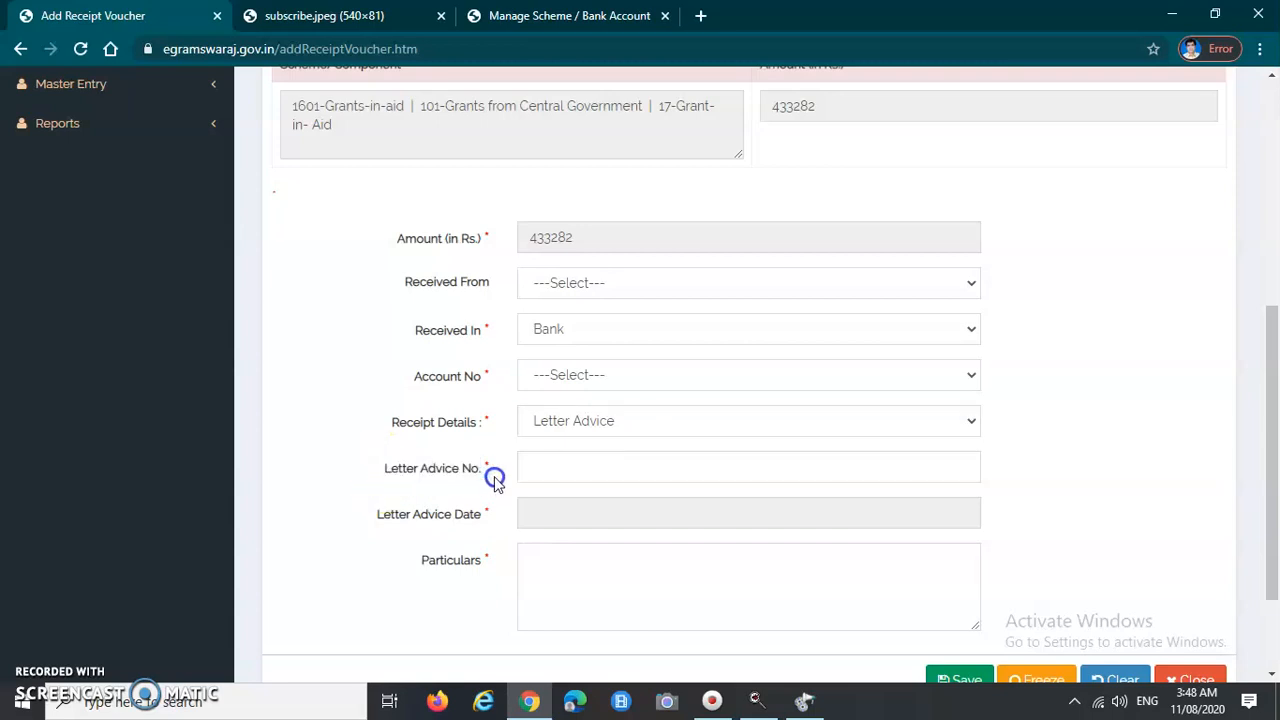
left_click(591, 466)
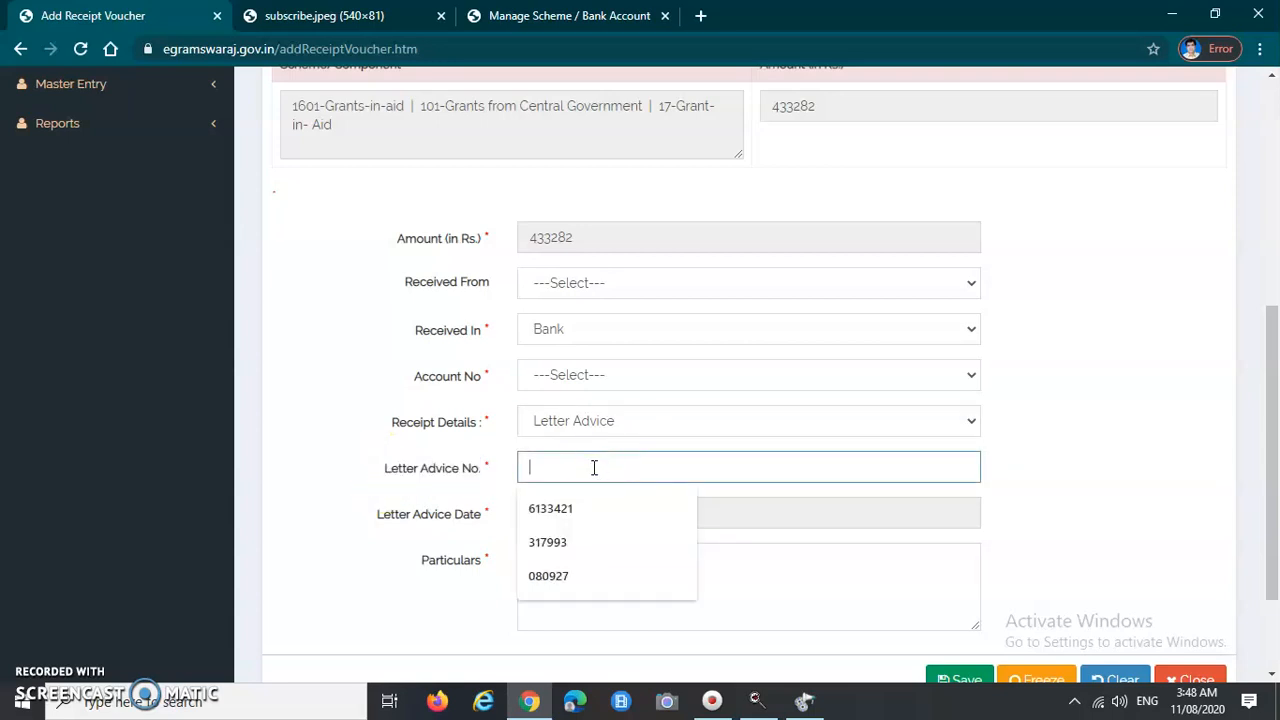
left_click(589, 577)
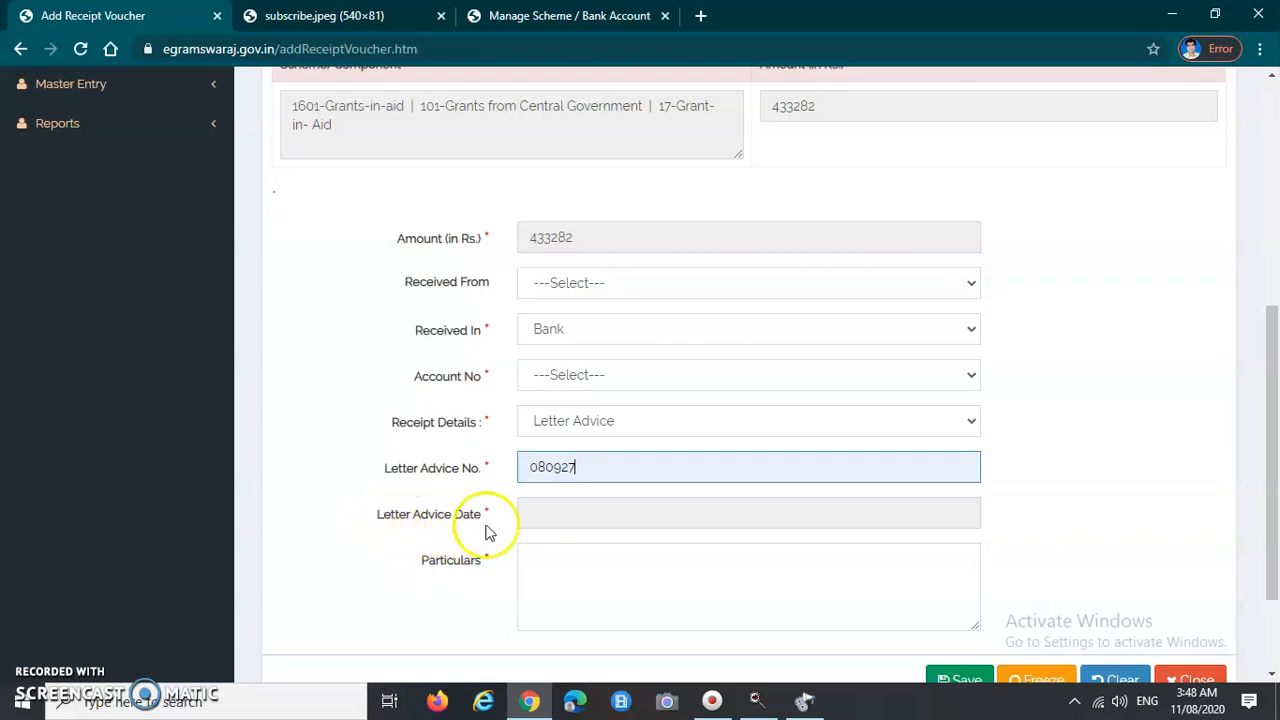
- Set the letter advice date to 06/08/2020
left_click(572, 524)
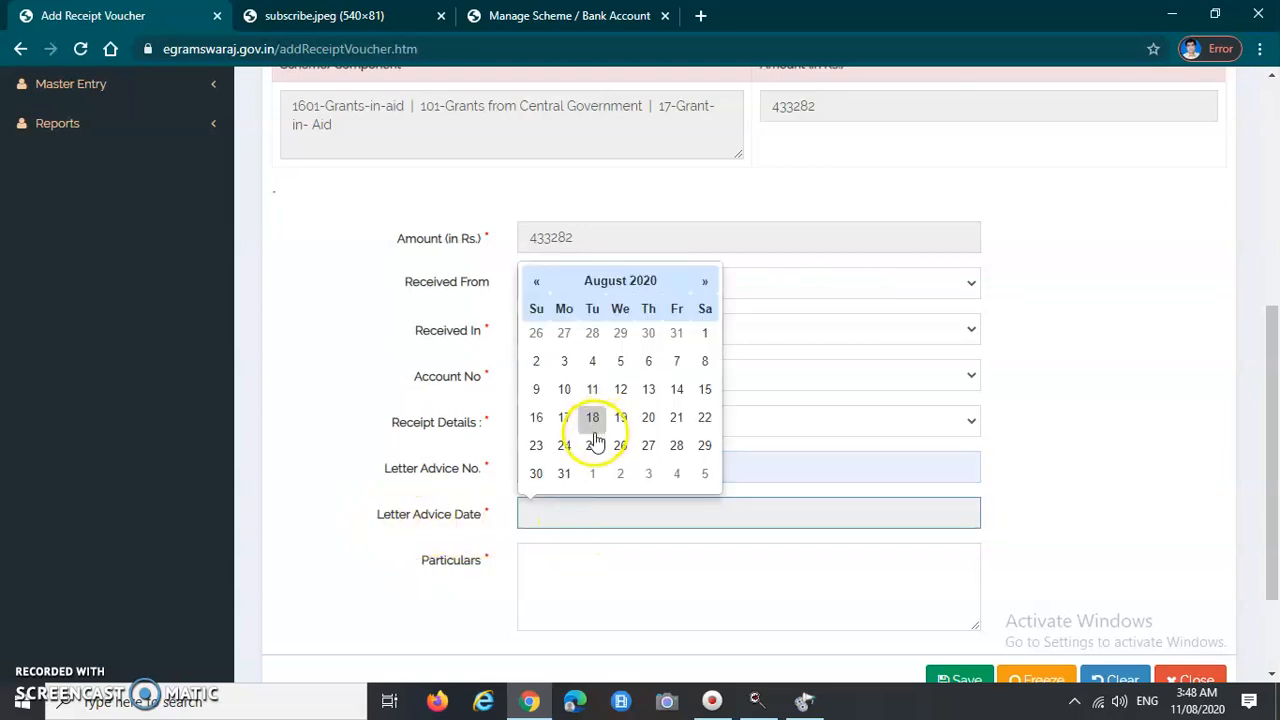
left_click(457, 516)
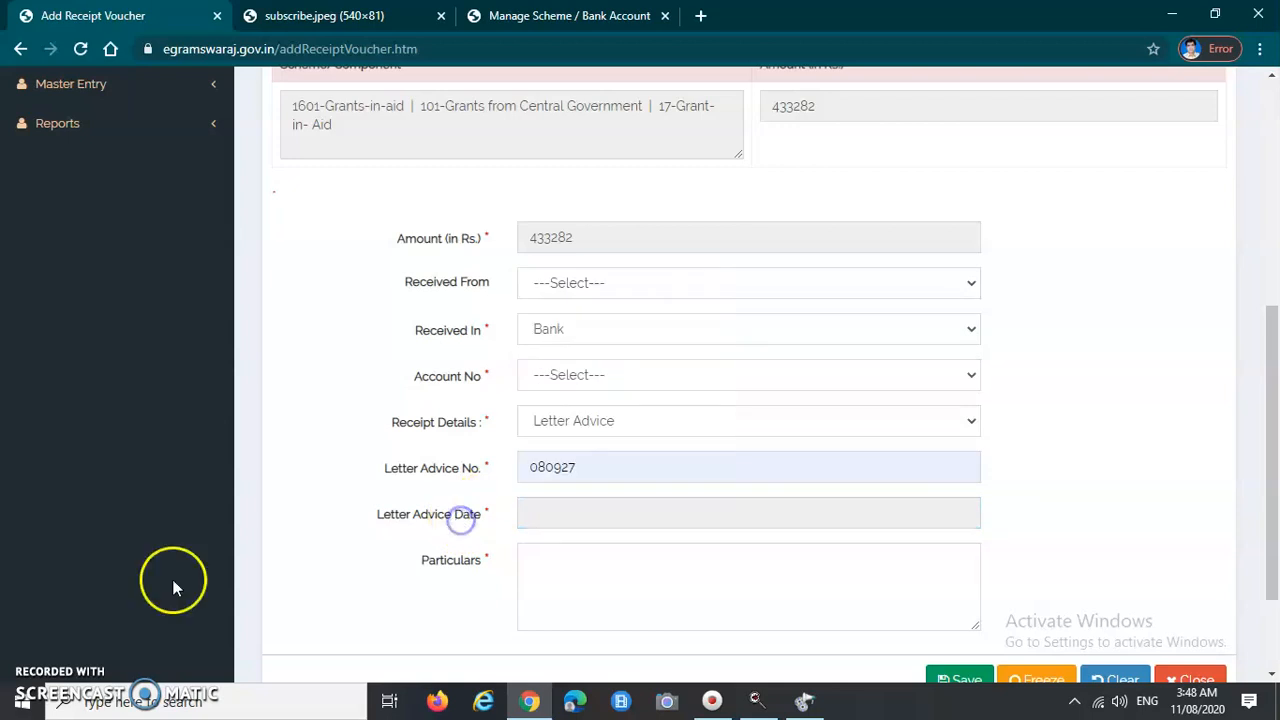
scroll(320, 500, "down", 1)
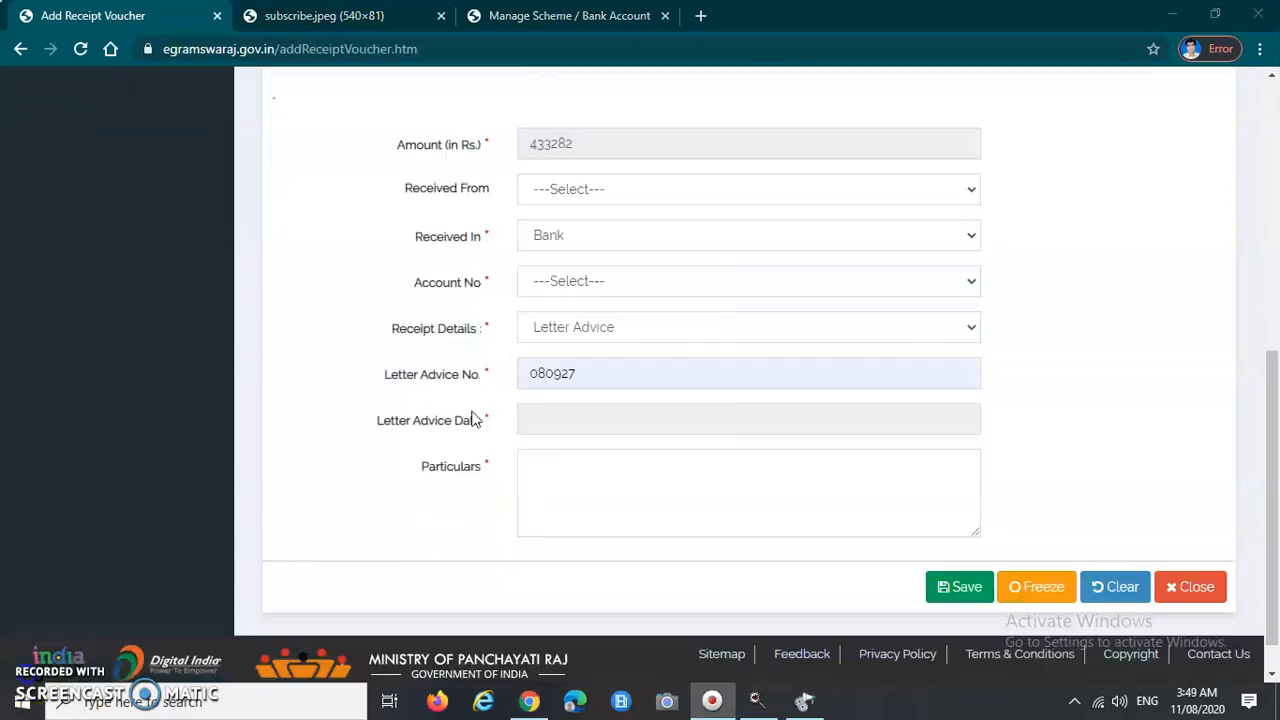
left_click(370, 378)
left_click_drag(370, 378, 529, 371)
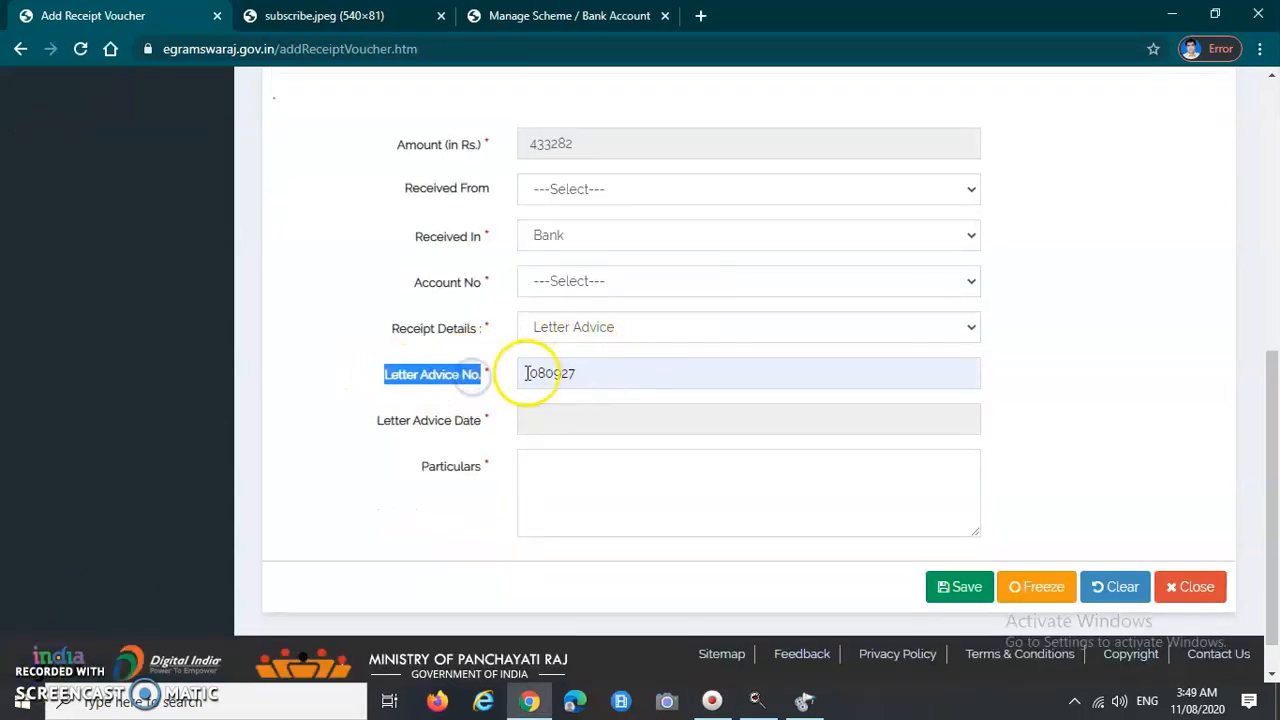
left_click(526, 373)
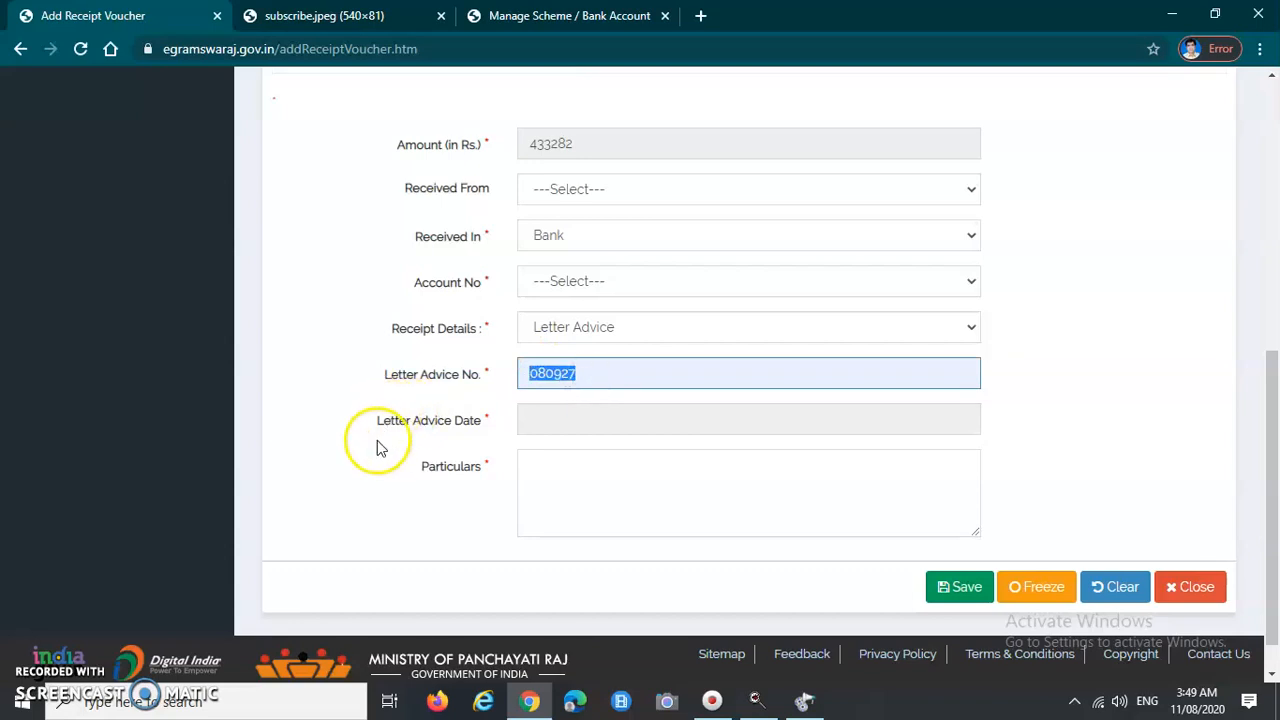
left_click(549, 420)
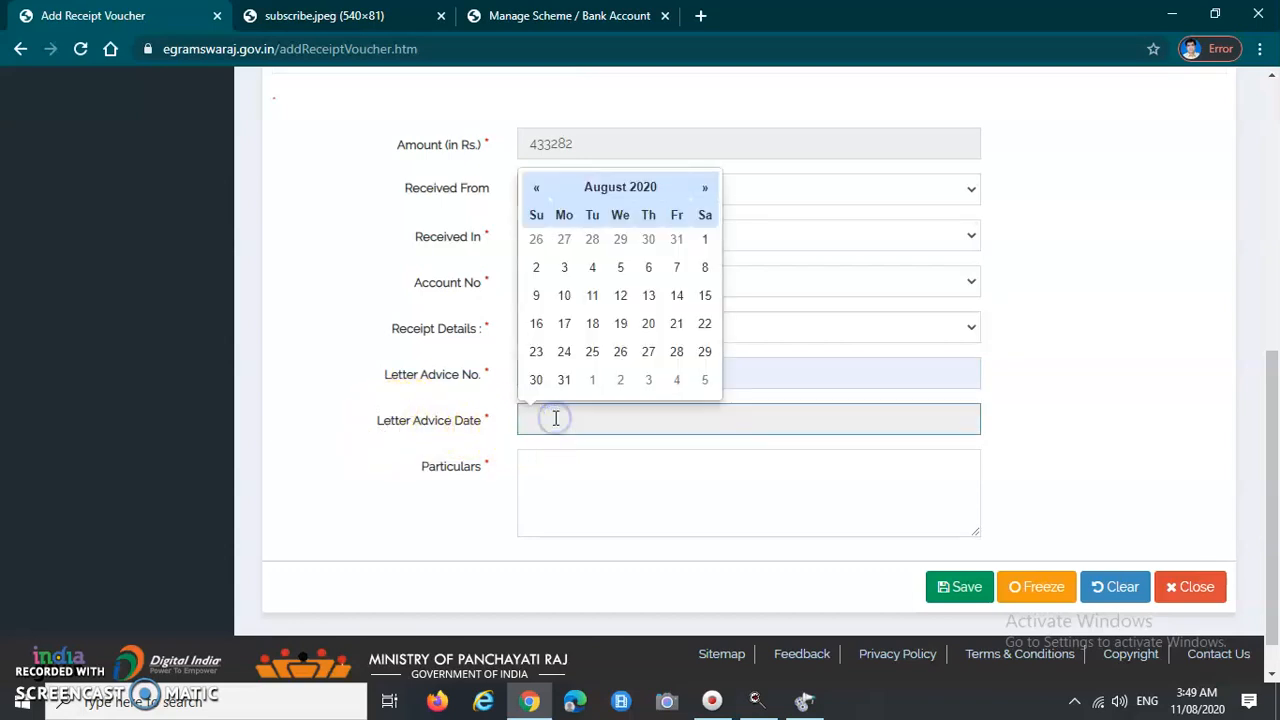
left_click(648, 267)
- Enter XV FINANCE COMMISSION BASIC GRANT FUND as the voucher particulars
left_click(393, 485)
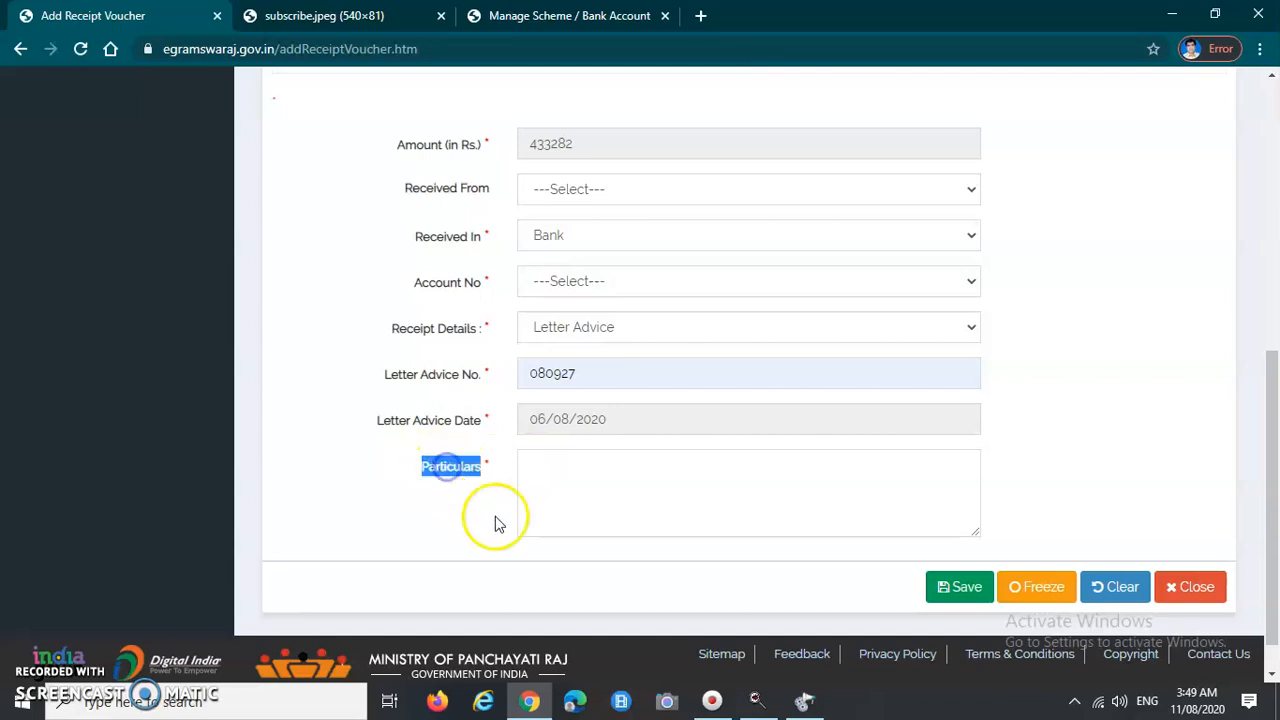
left_click(573, 468)
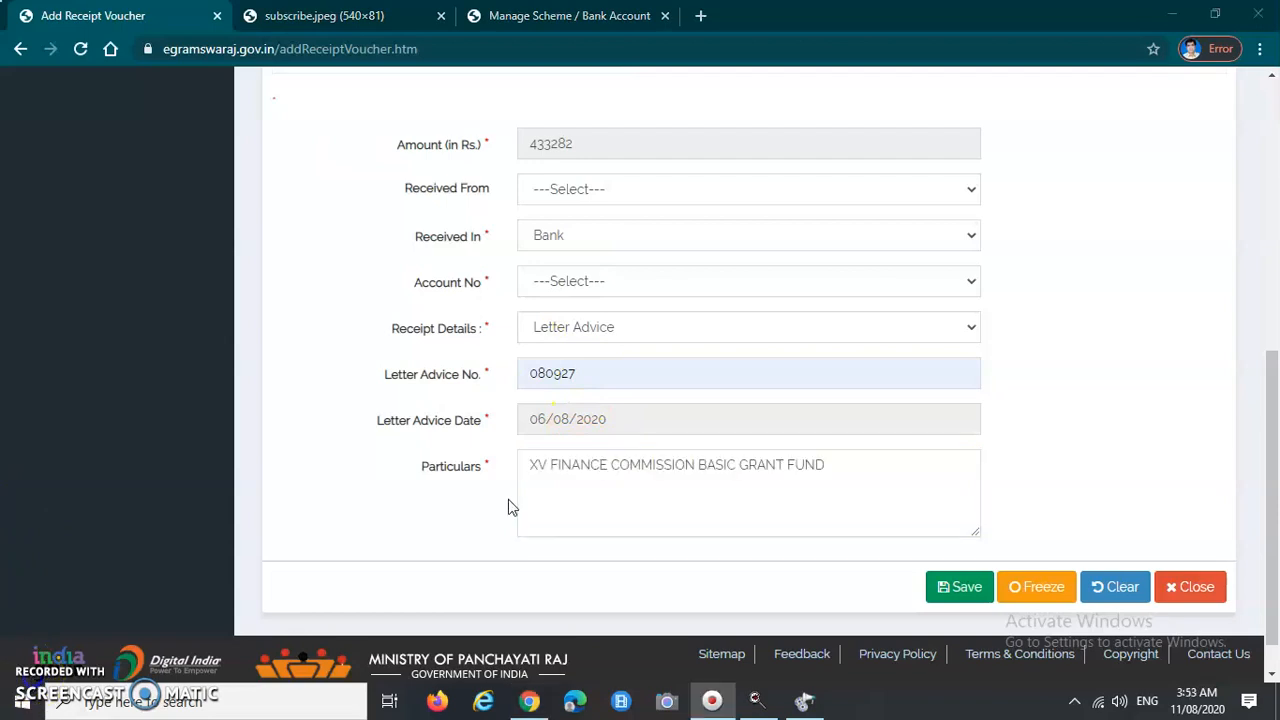
left_click(422, 477)
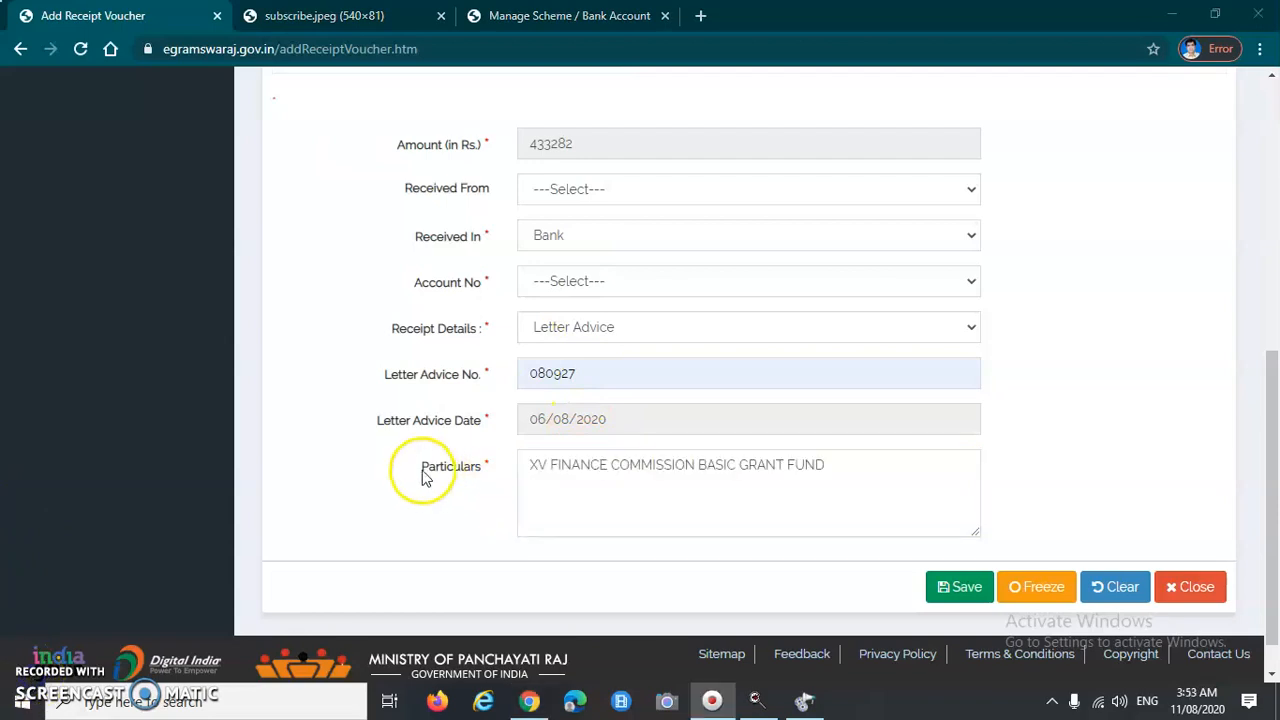
left_click_drag(424, 475, 438, 476)
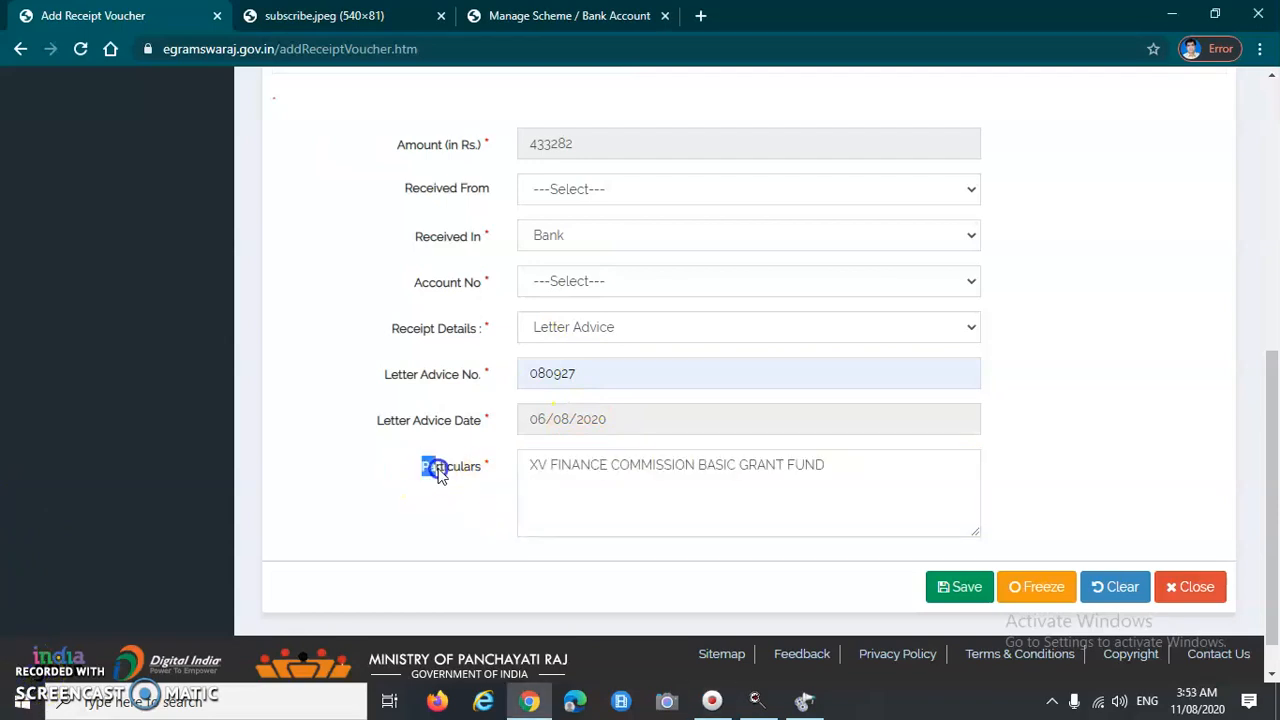
left_click(494, 489)
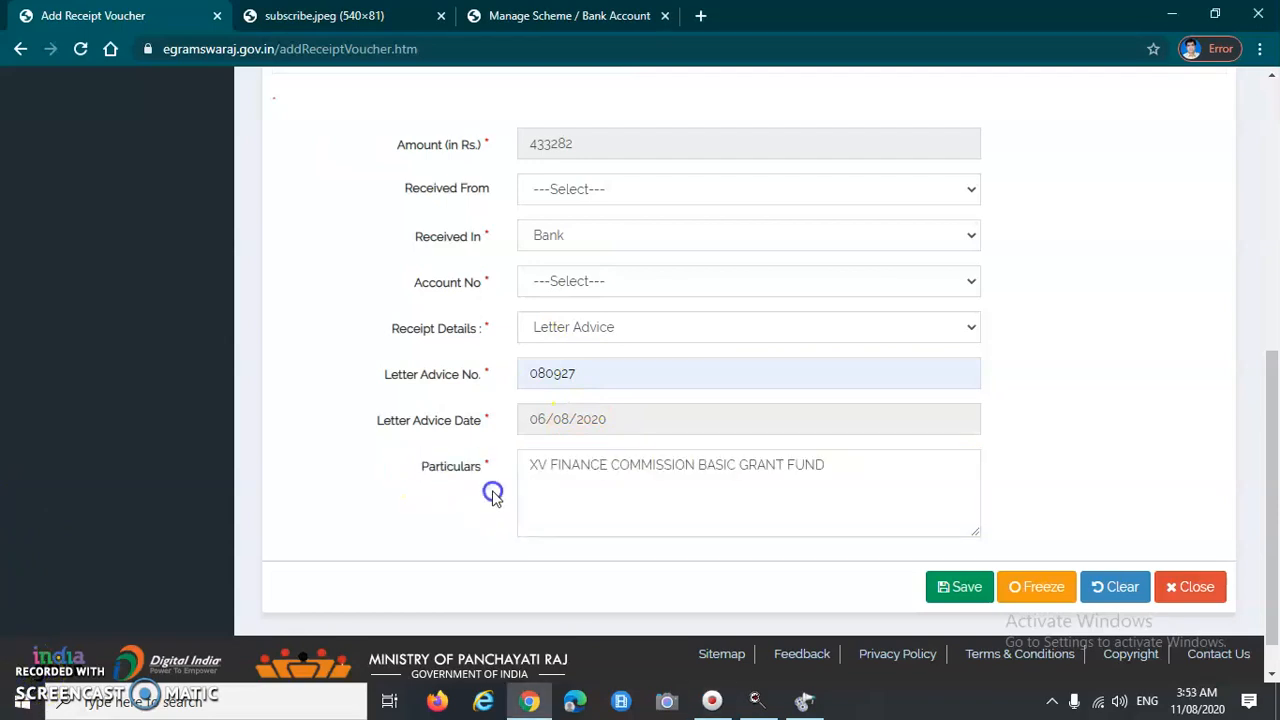
double_click(538, 465)
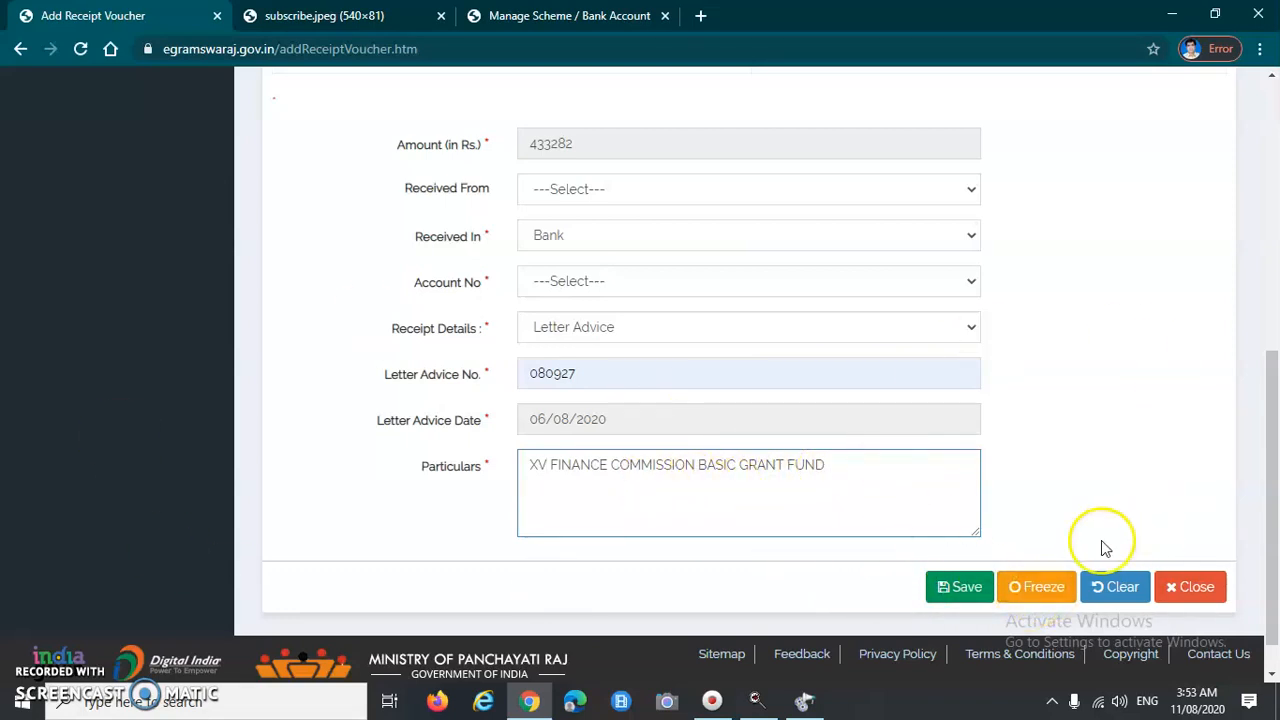
- Try to freeze the receipt voucher and dismiss the message
left_click(1035, 590)
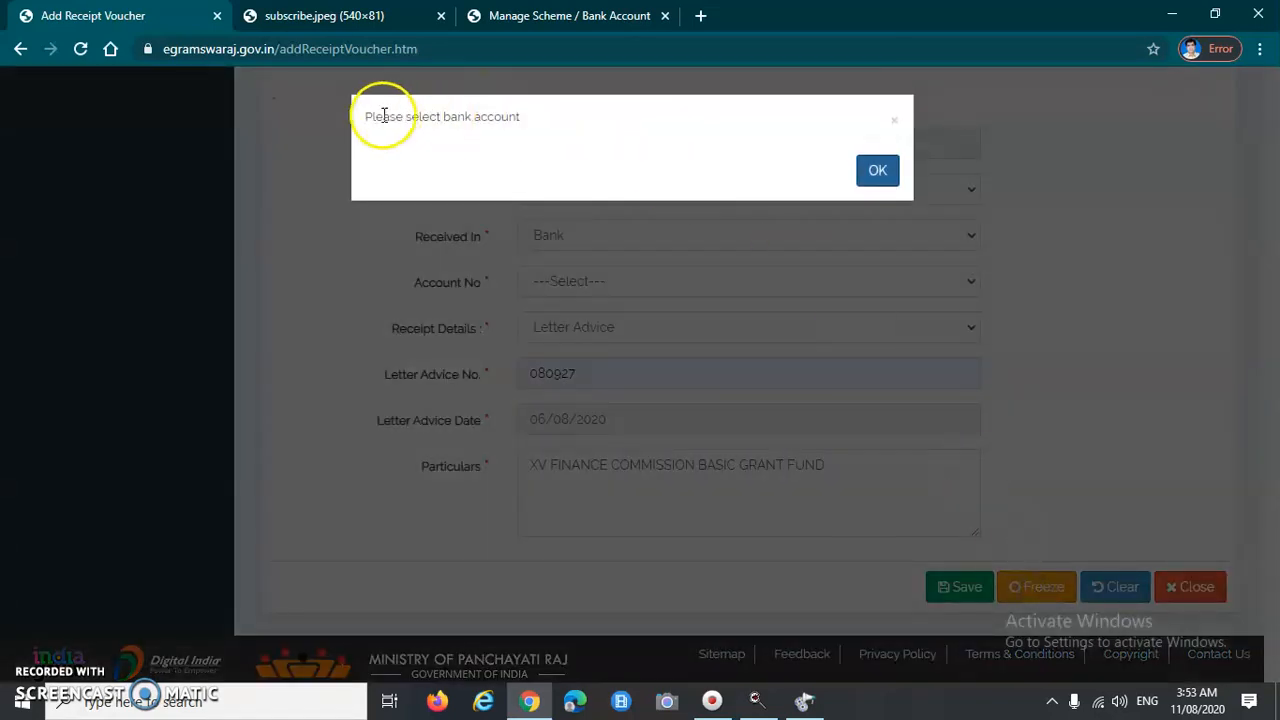
left_click_drag(366, 116, 557, 120)
left_click(890, 182)
- Check the Account No field again for a selectable bank account
left_click(650, 282)
left_click(650, 282)
left_click(650, 281)
left_click(644, 281)
left_click(645, 282)
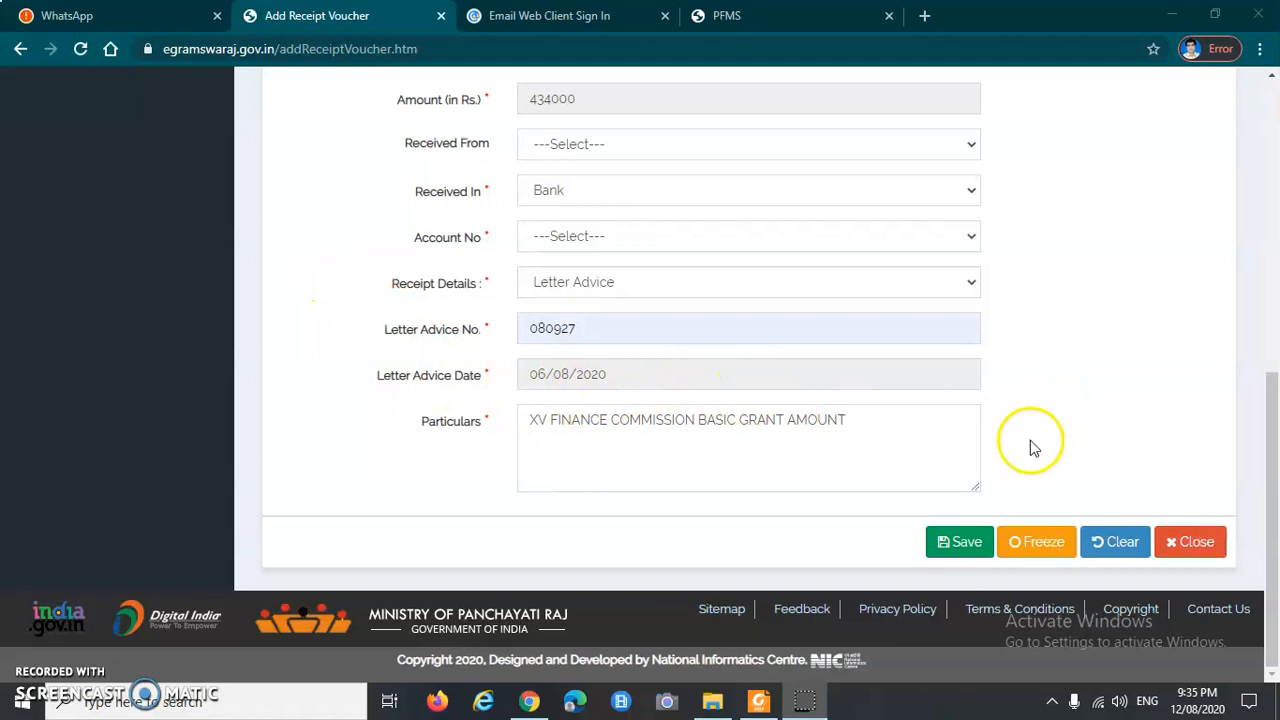
- Review the receipt voucher's details from the receipt type and scheme name down to the particulars
scroll(1037, 460, "up", 6)
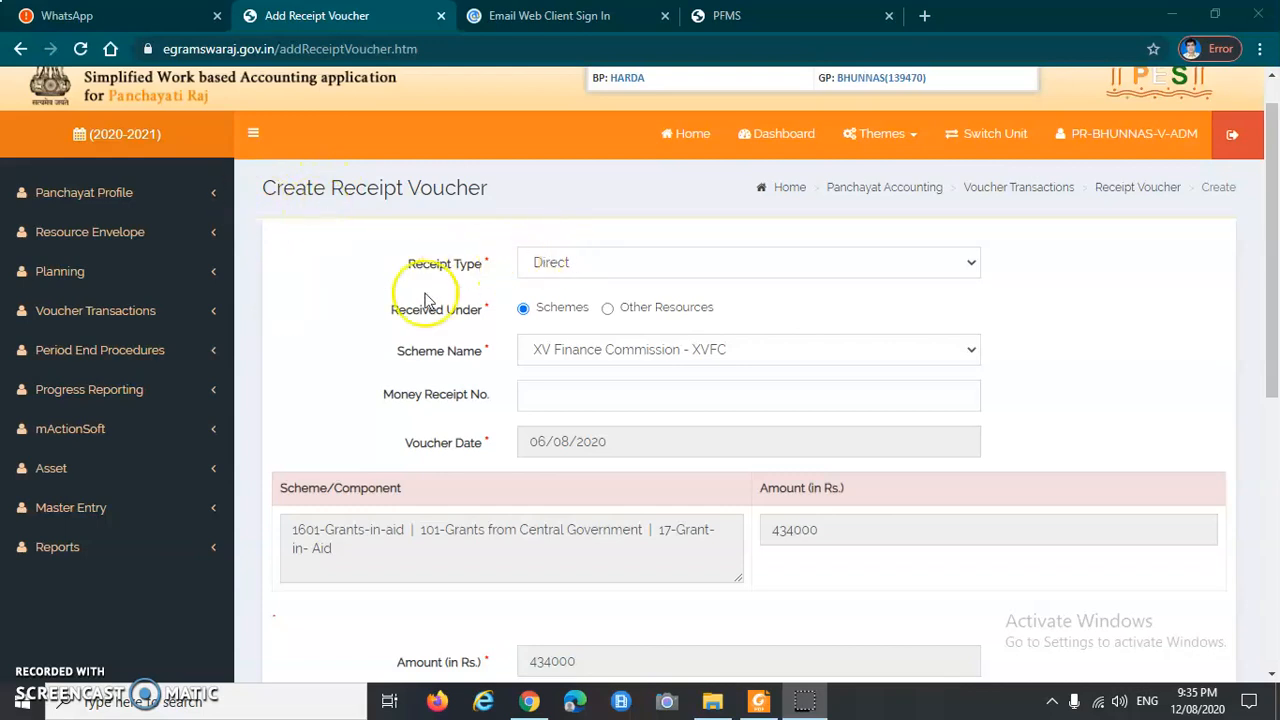
left_click(620, 350)
left_click(320, 360)
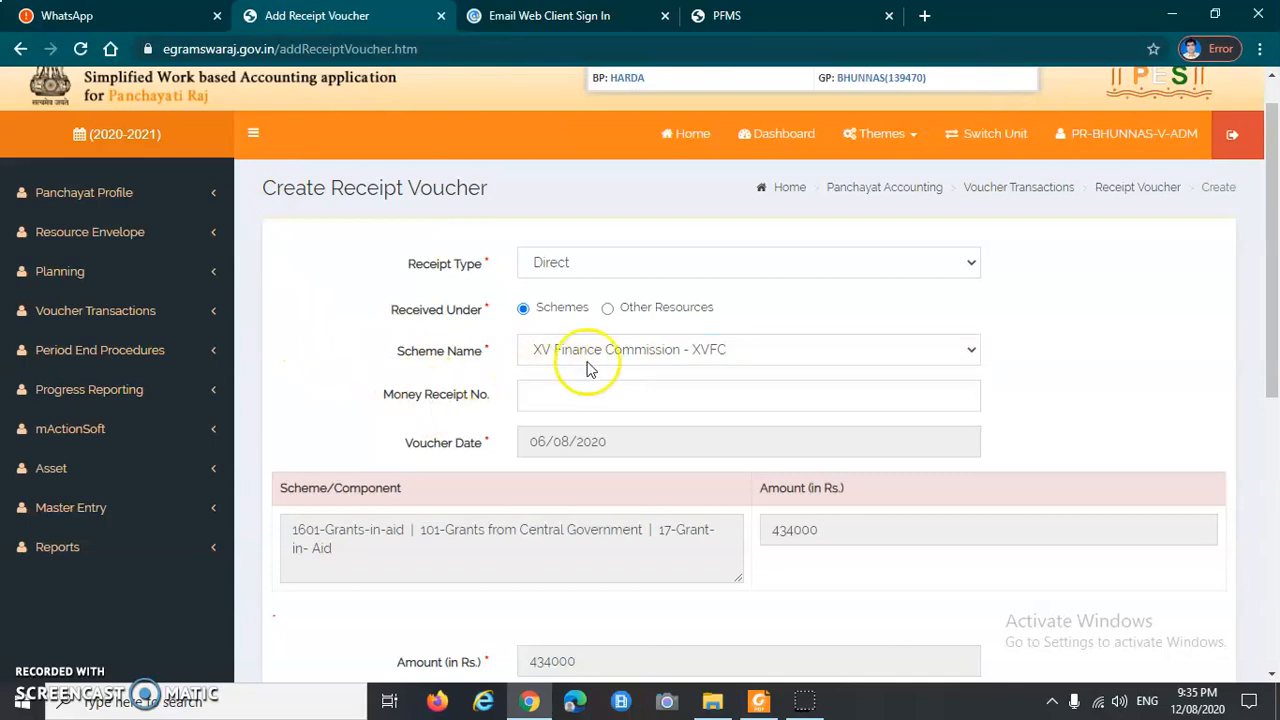
scroll(675, 367, "down", 6)
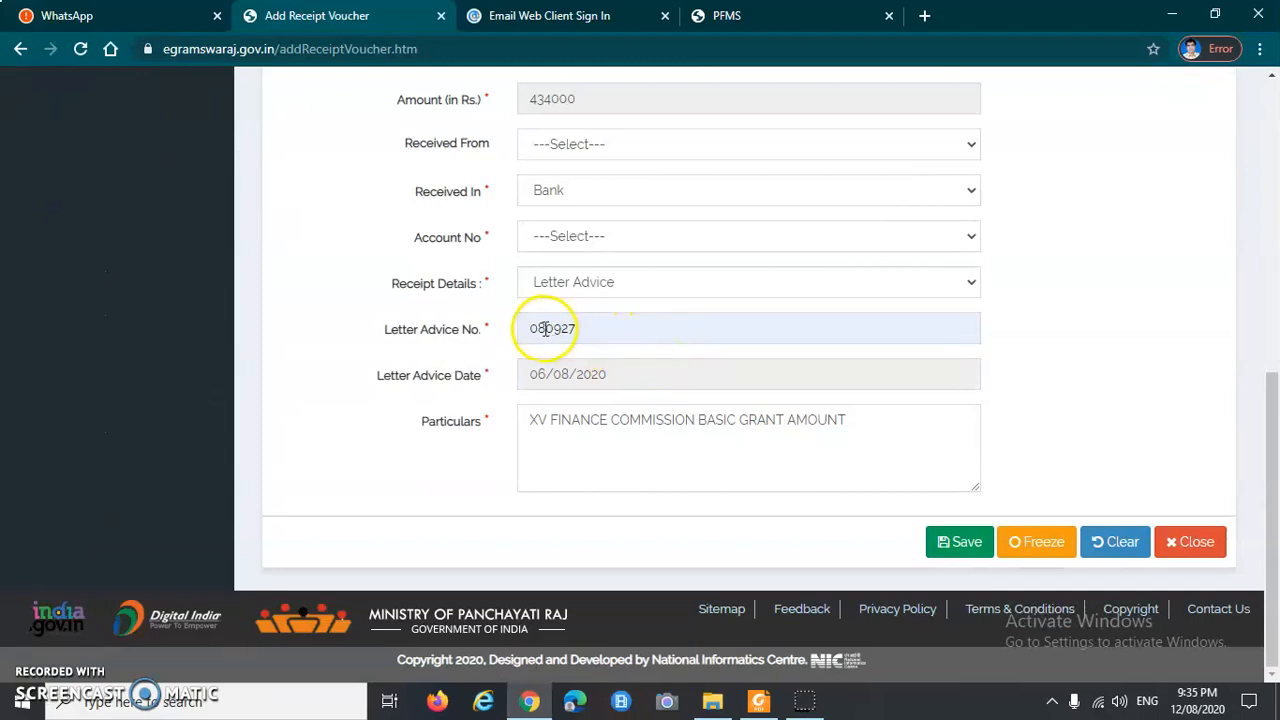
- Examine the Received In choices and the bank accounts offered under Account No
left_click(586, 192)
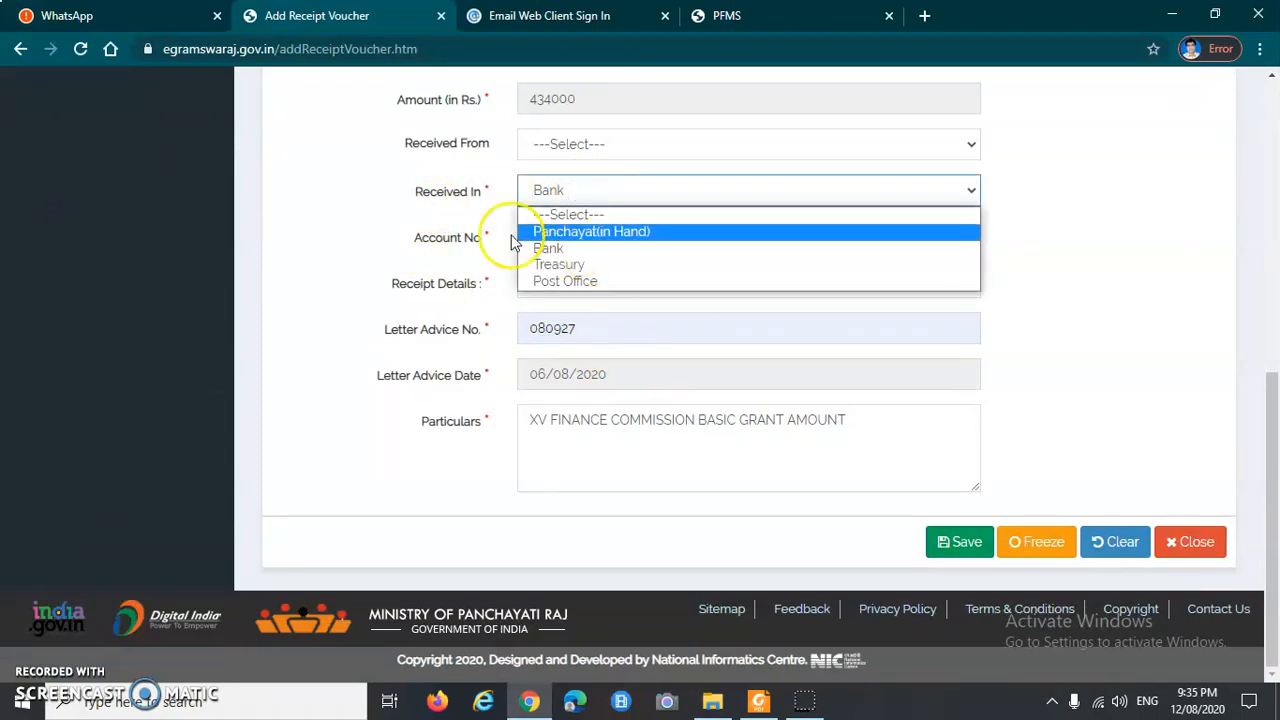
left_click(369, 232)
left_click(560, 237)
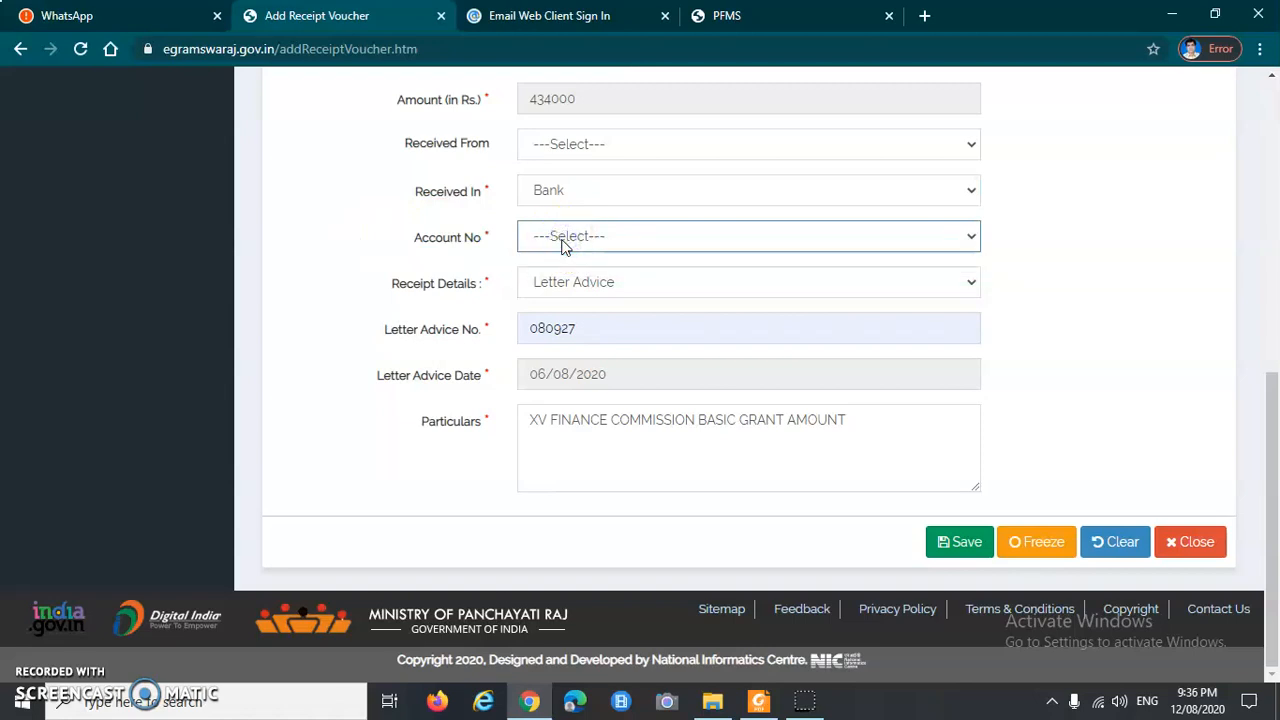
left_click(553, 238)
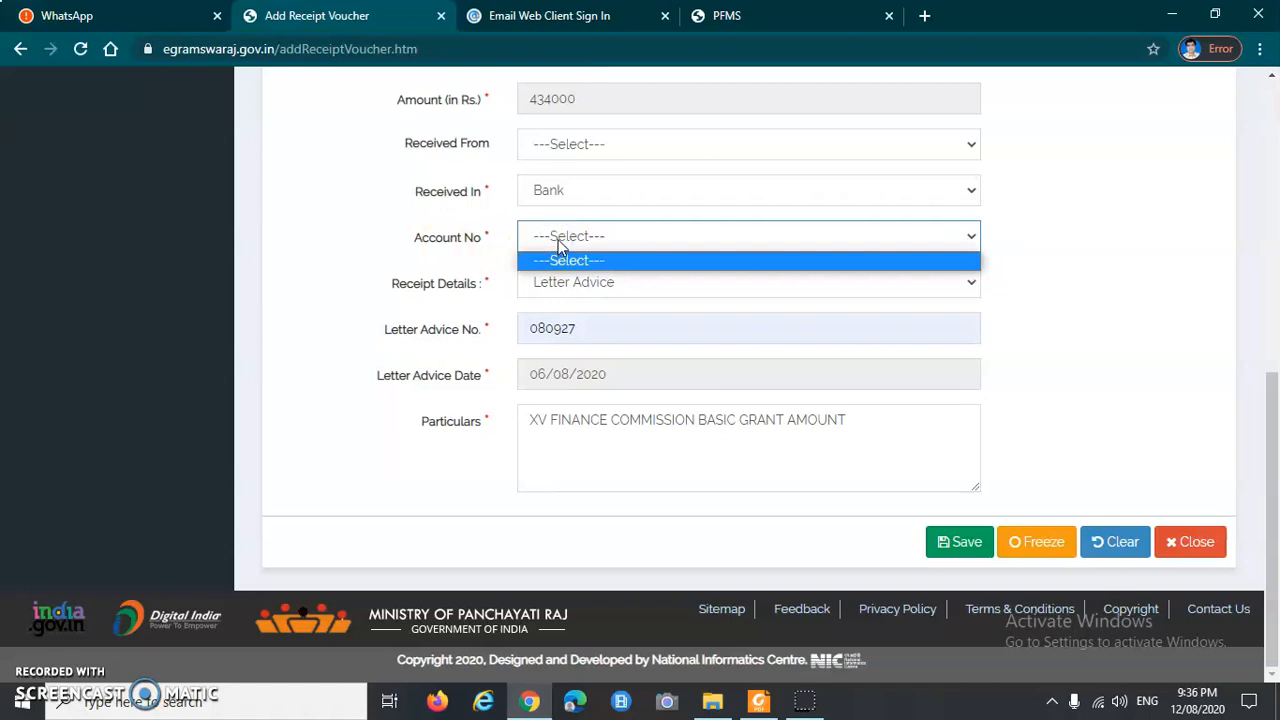
left_click(540, 236)
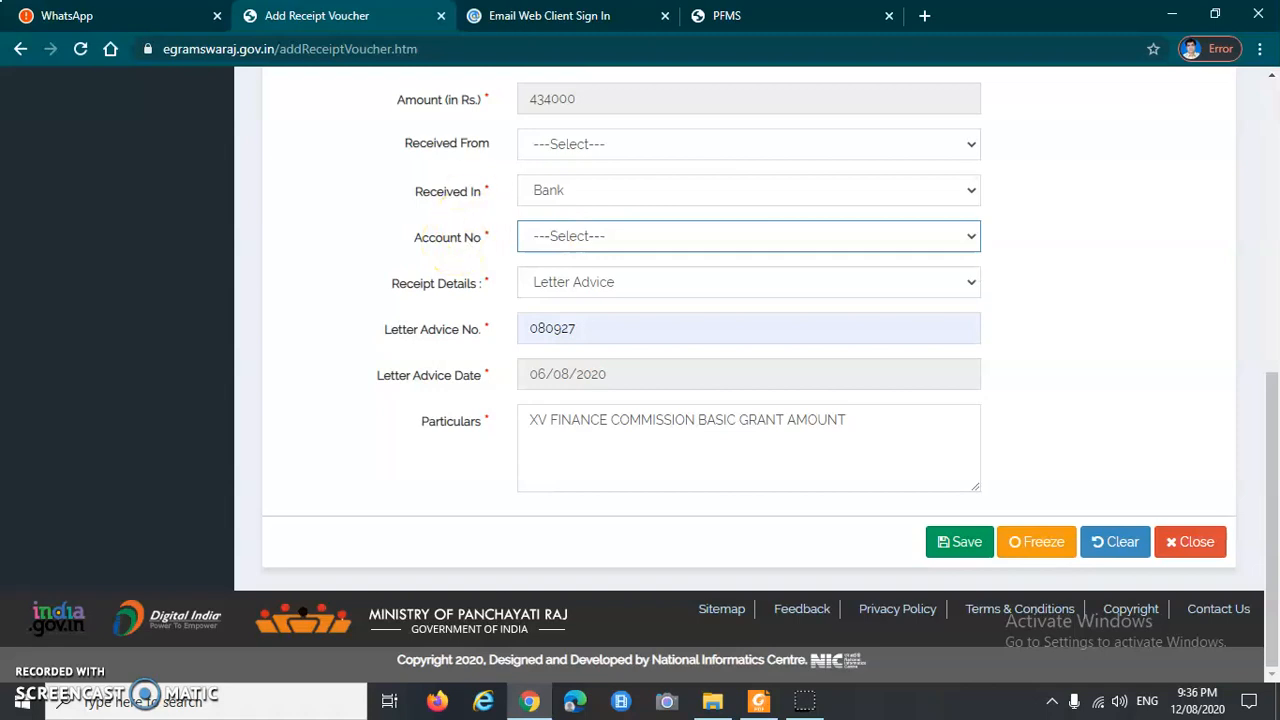
- Check the receipt voucher's Account No field repeatedly for a selectable bank account
left_click_drag(412, 243, 594, 243)
left_click(595, 242)
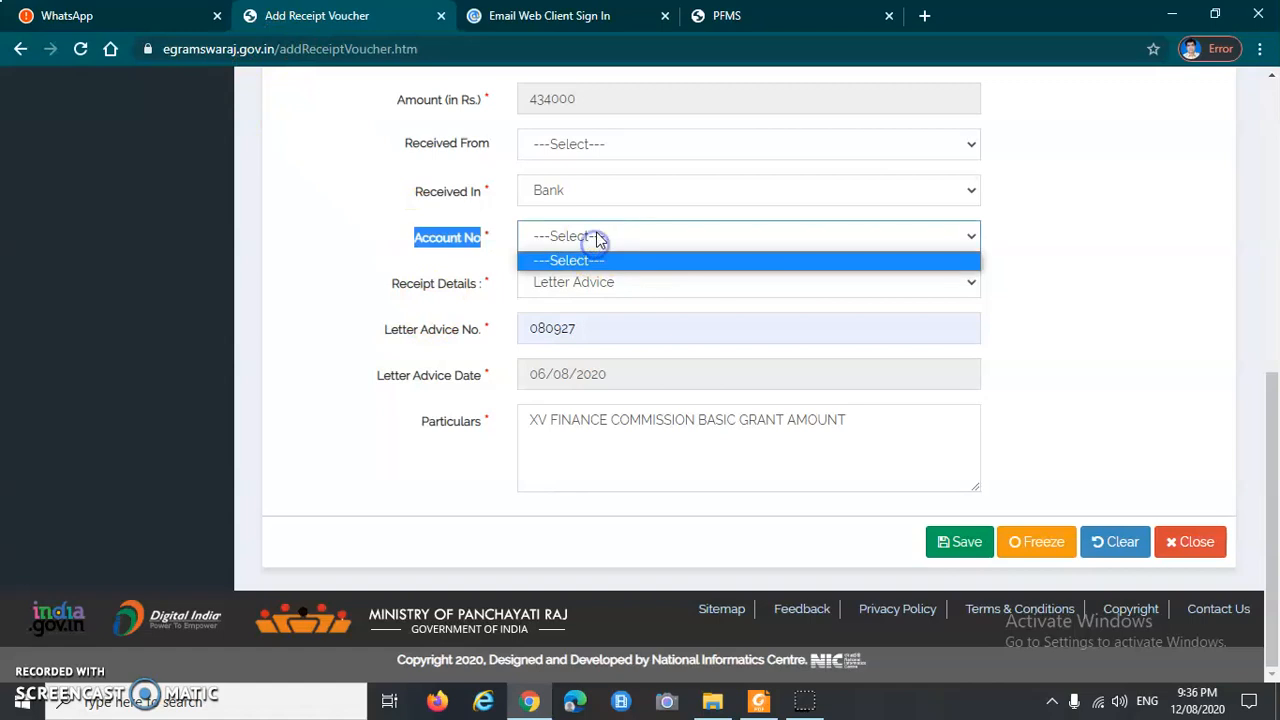
left_click(588, 236)
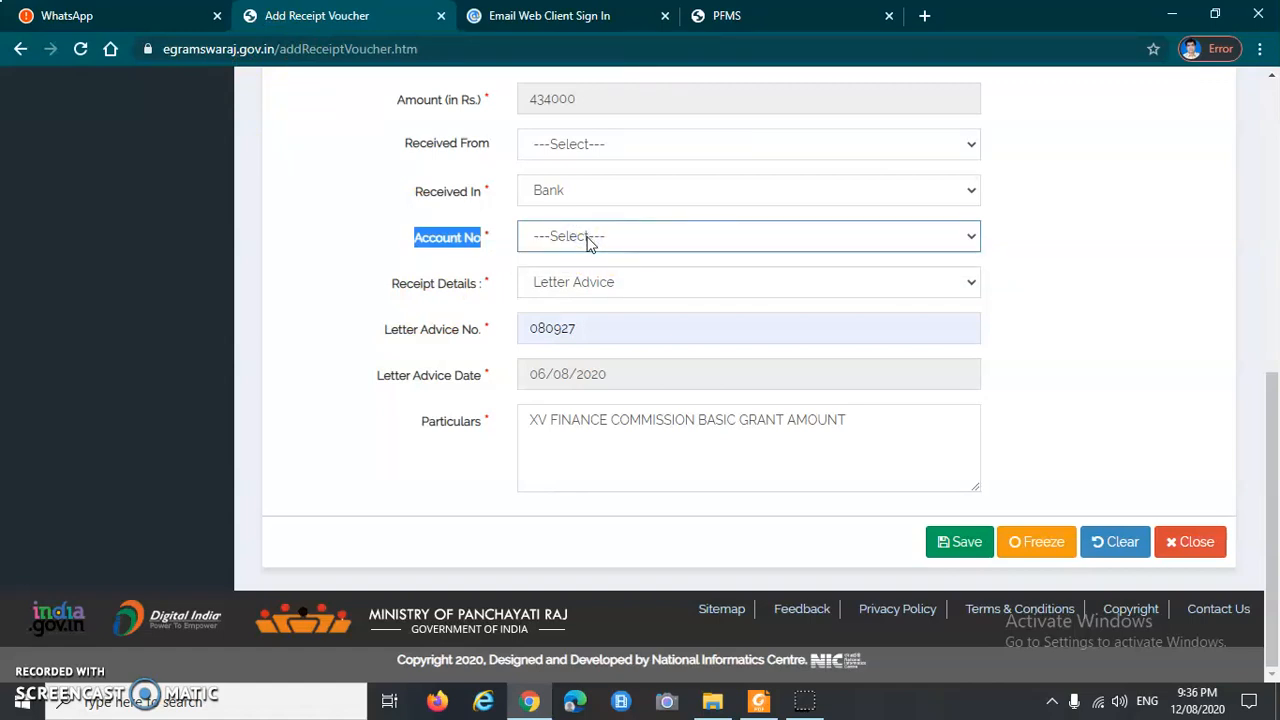
left_click(588, 238)
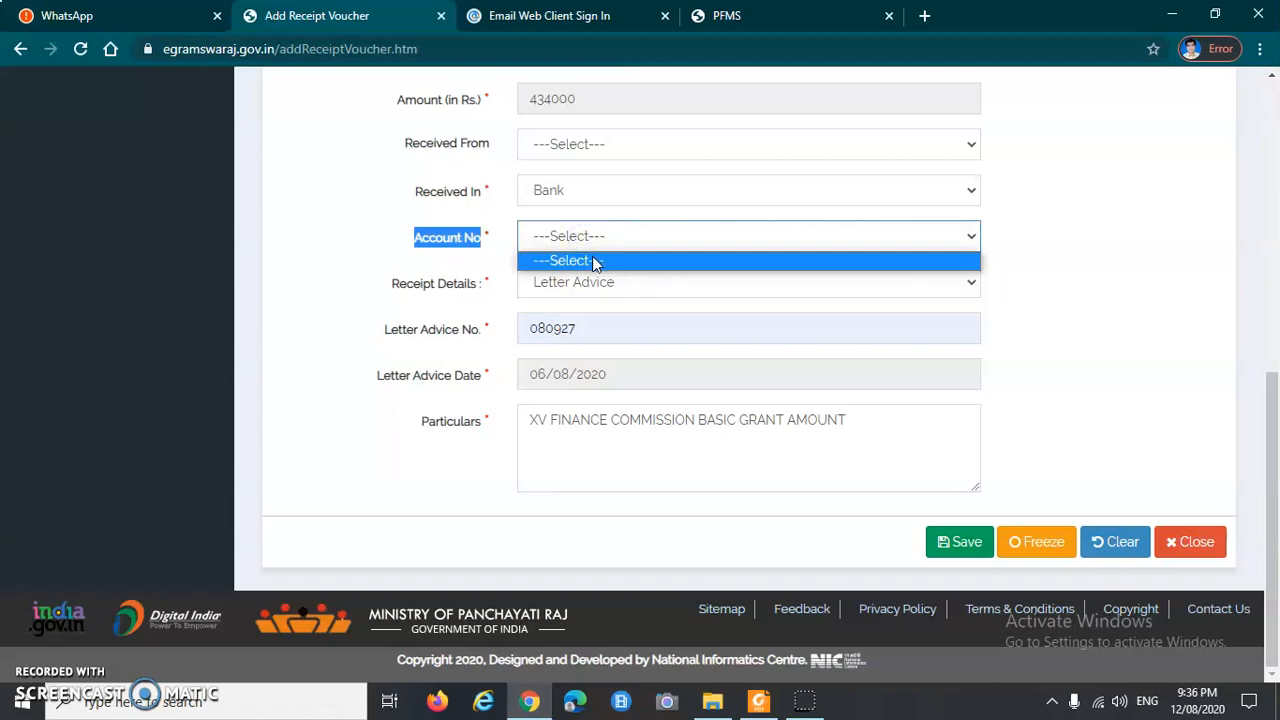
left_click(485, 445)
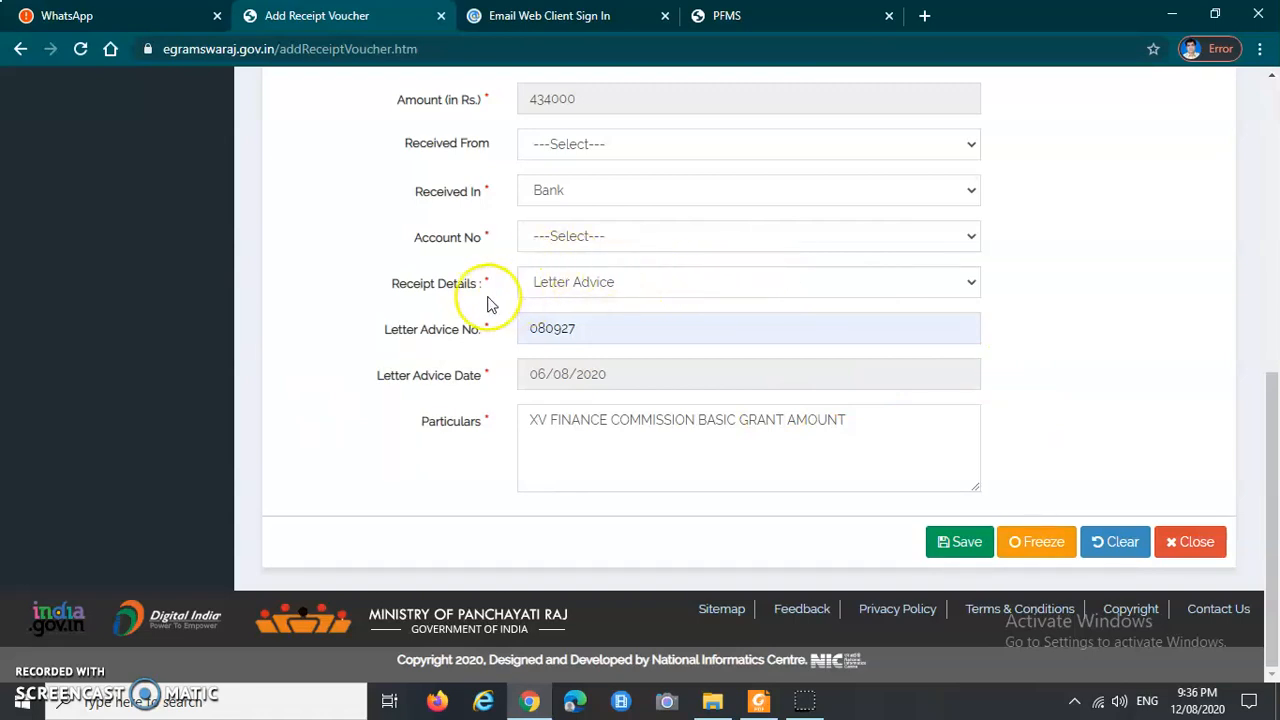
left_click_drag(411, 247, 507, 242)
left_click(621, 238)
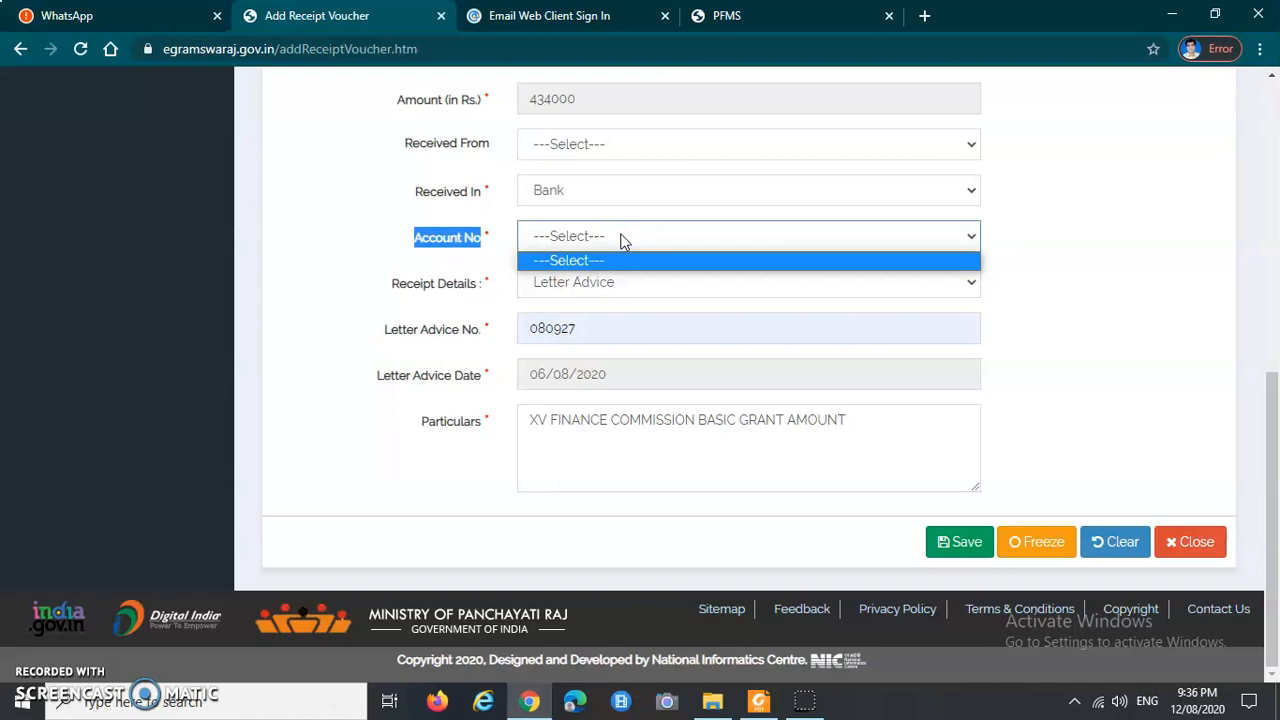
left_click(651, 236)
scroll(1031, 335, "up", 10)
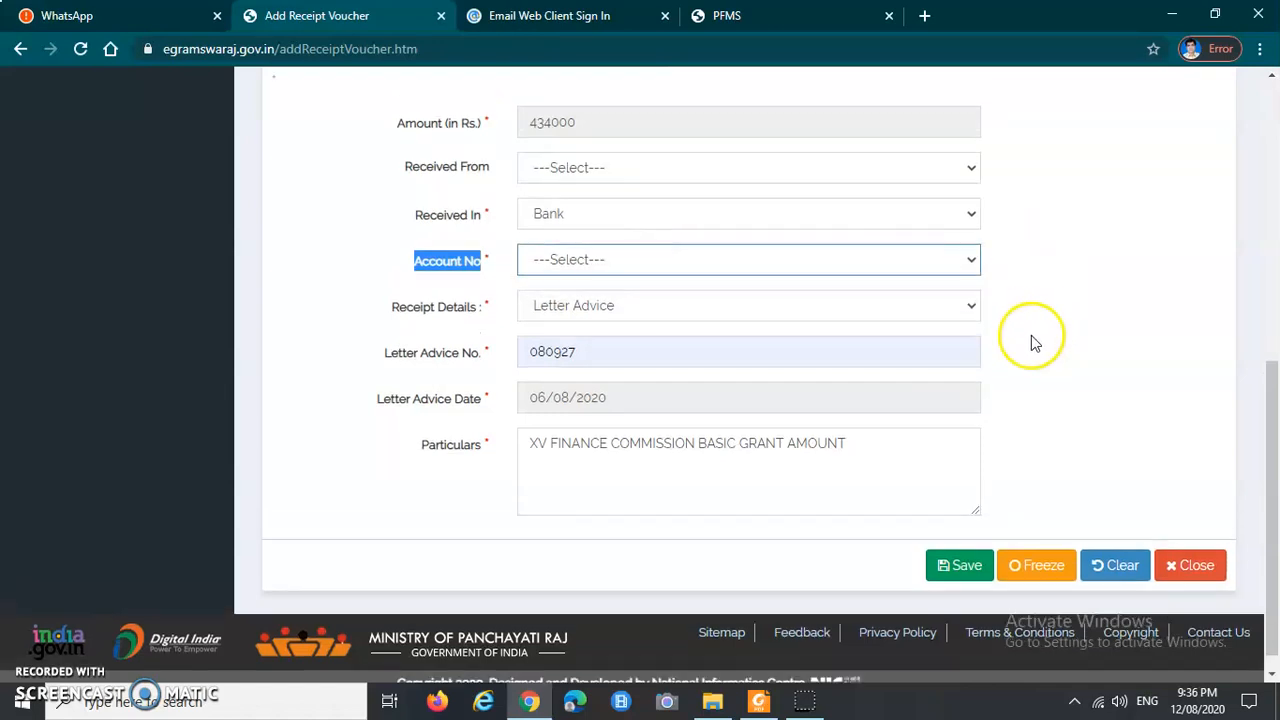
scroll(763, 323, "down", 10)
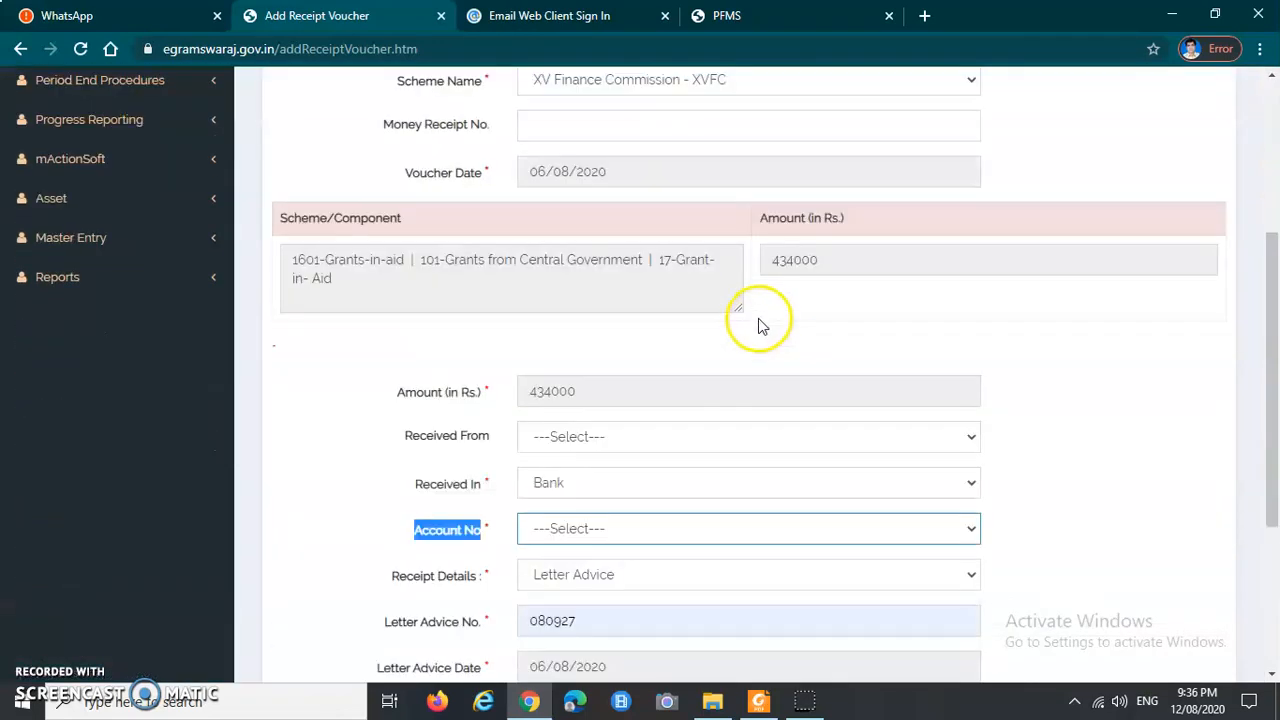
left_click(608, 243)
left_click(608, 243)
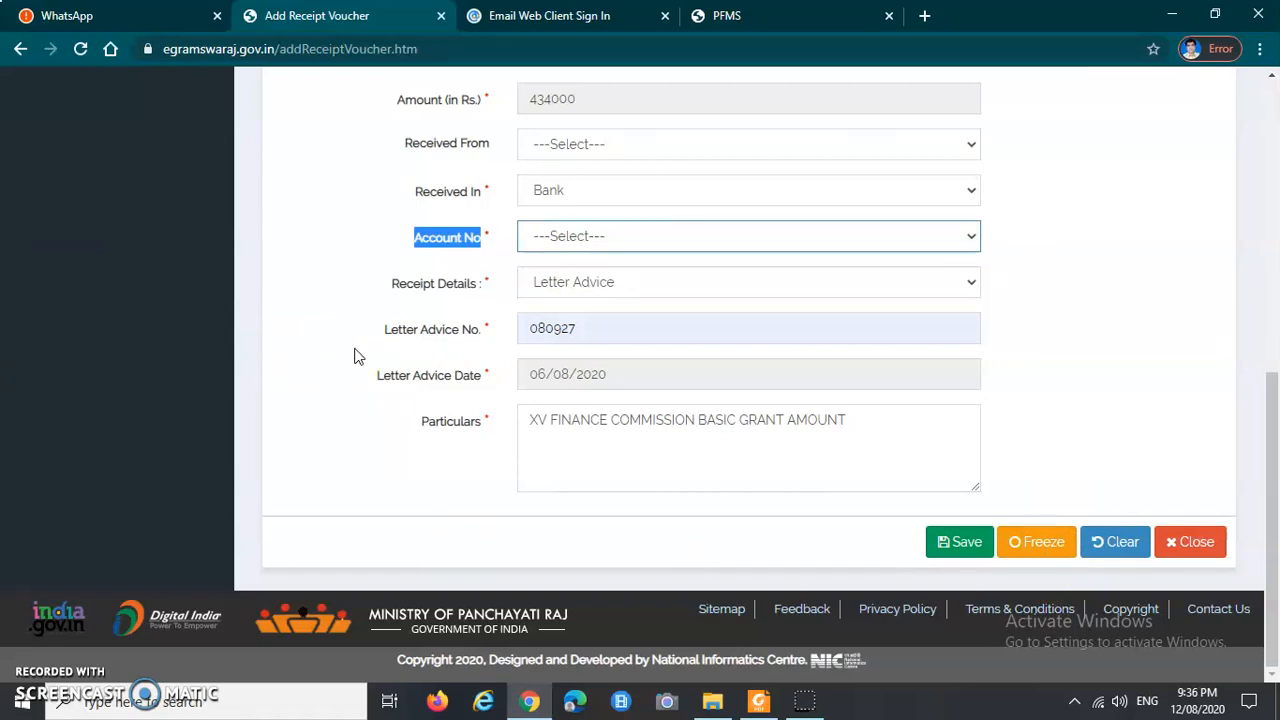
left_click(474, 289)
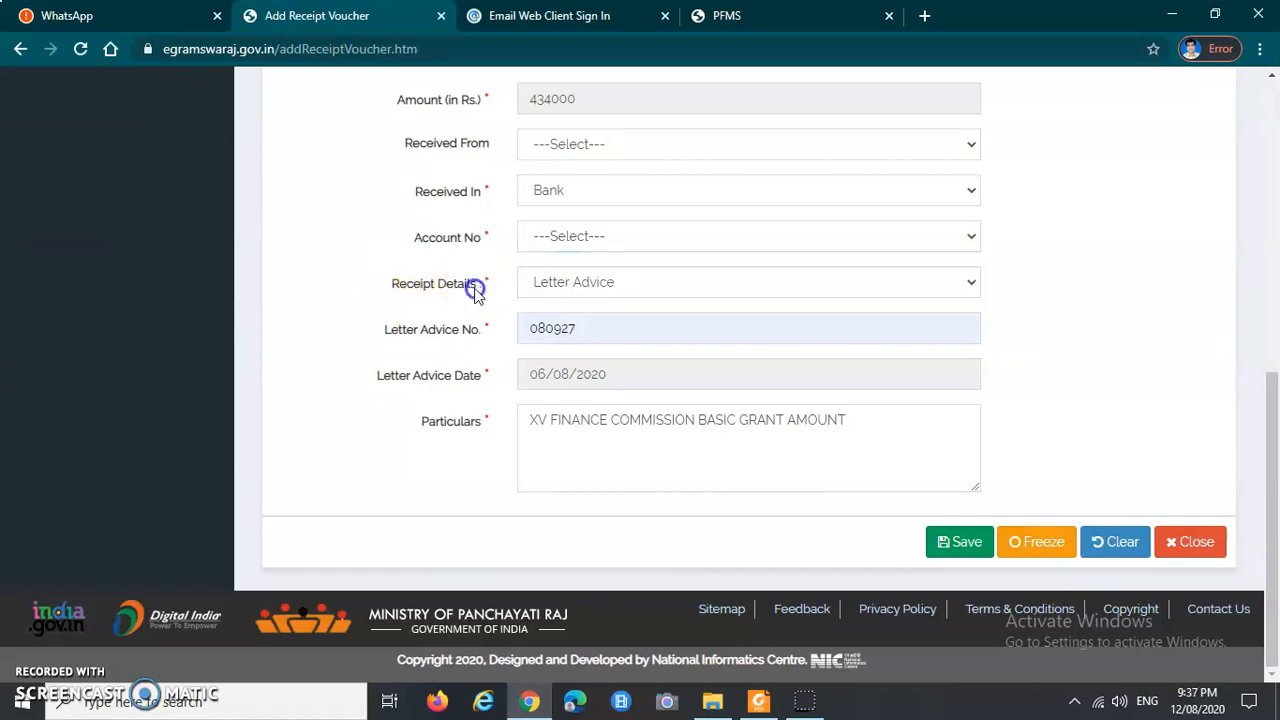
- Review the receipt voucher from its receipt type down to the particulars, focusing on the scheme name
scroll(545, 390, "up", 4)
scroll(493, 254, "up", 2)
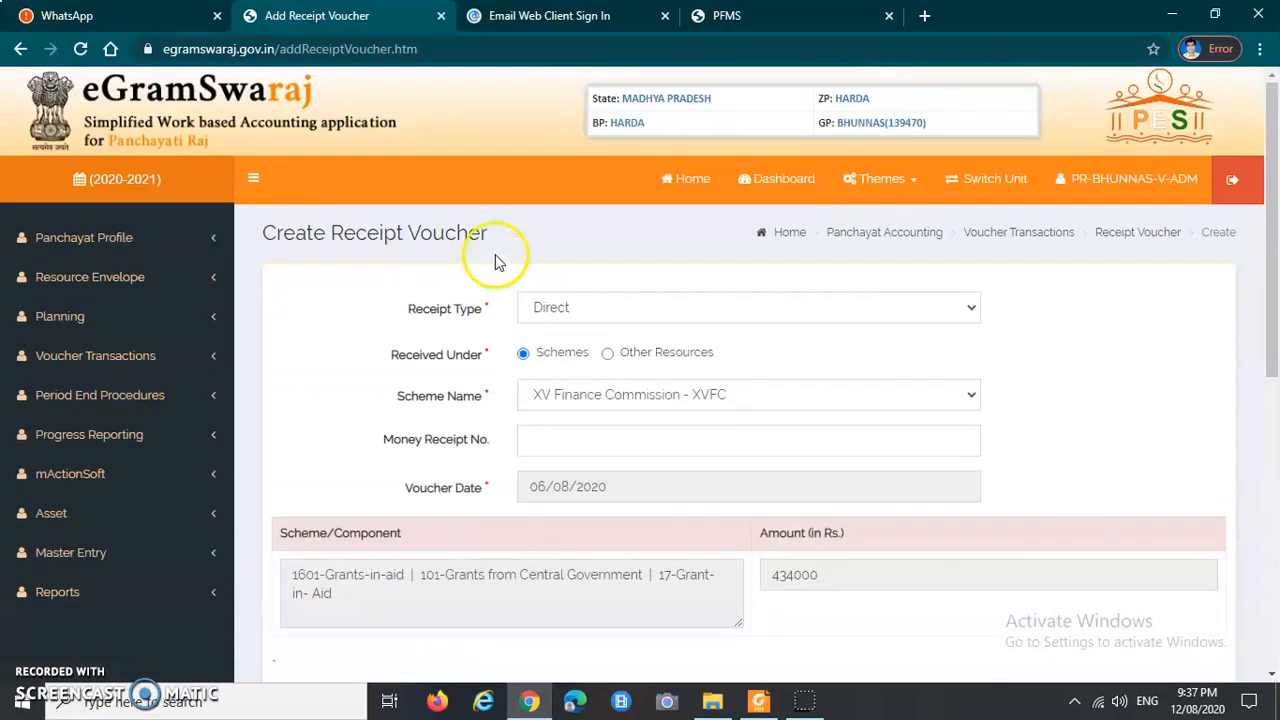
scroll(495, 260, "down", 6)
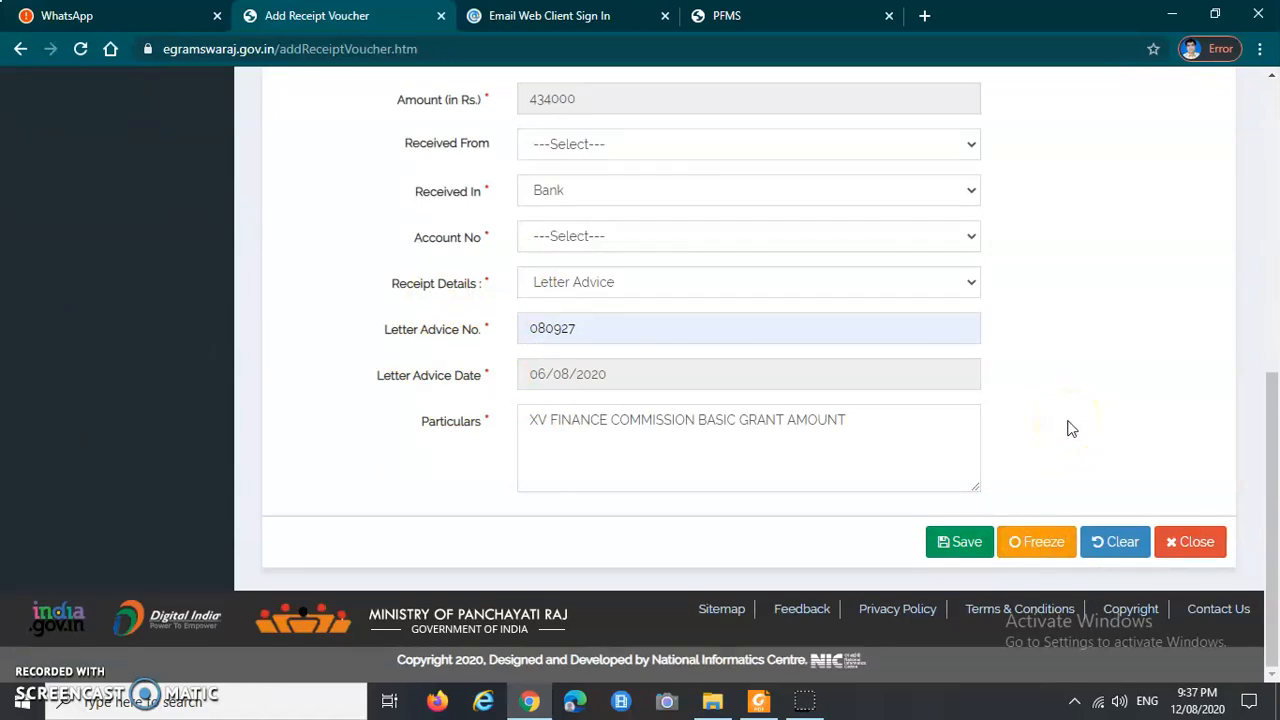
scroll(1068, 428, "up", 6)
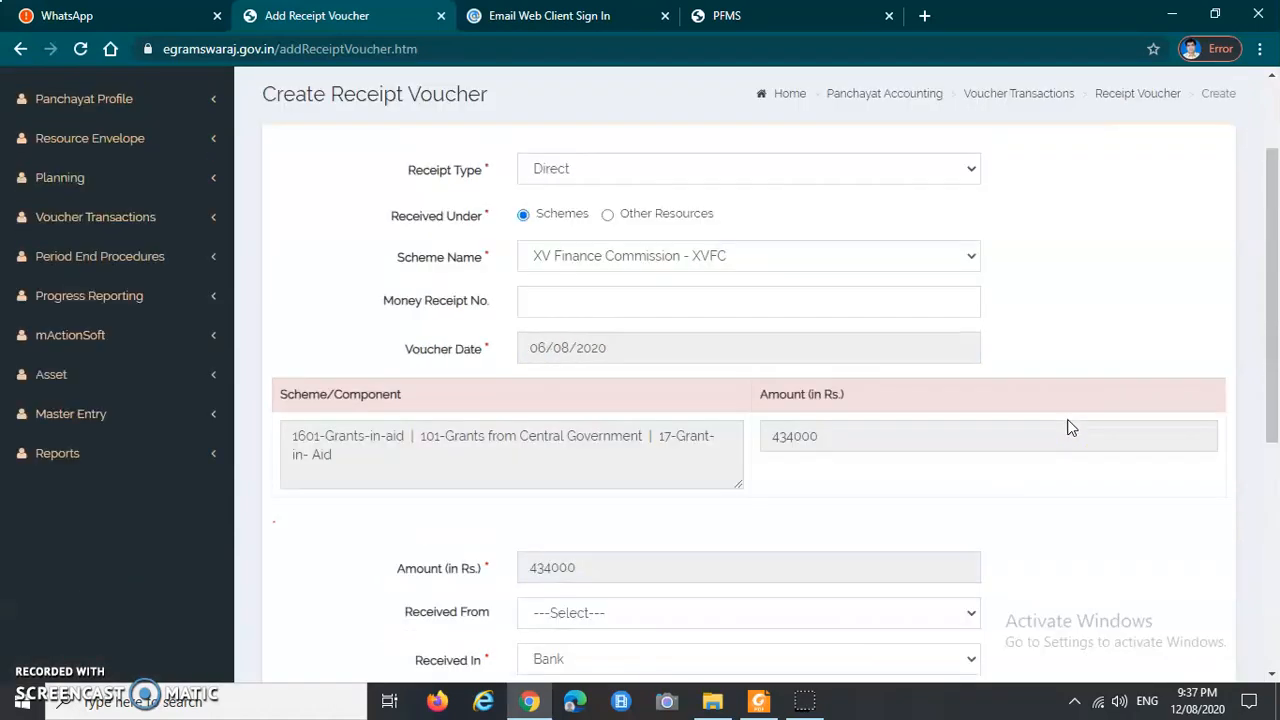
left_click_drag(392, 397, 495, 397)
left_click(1062, 426)
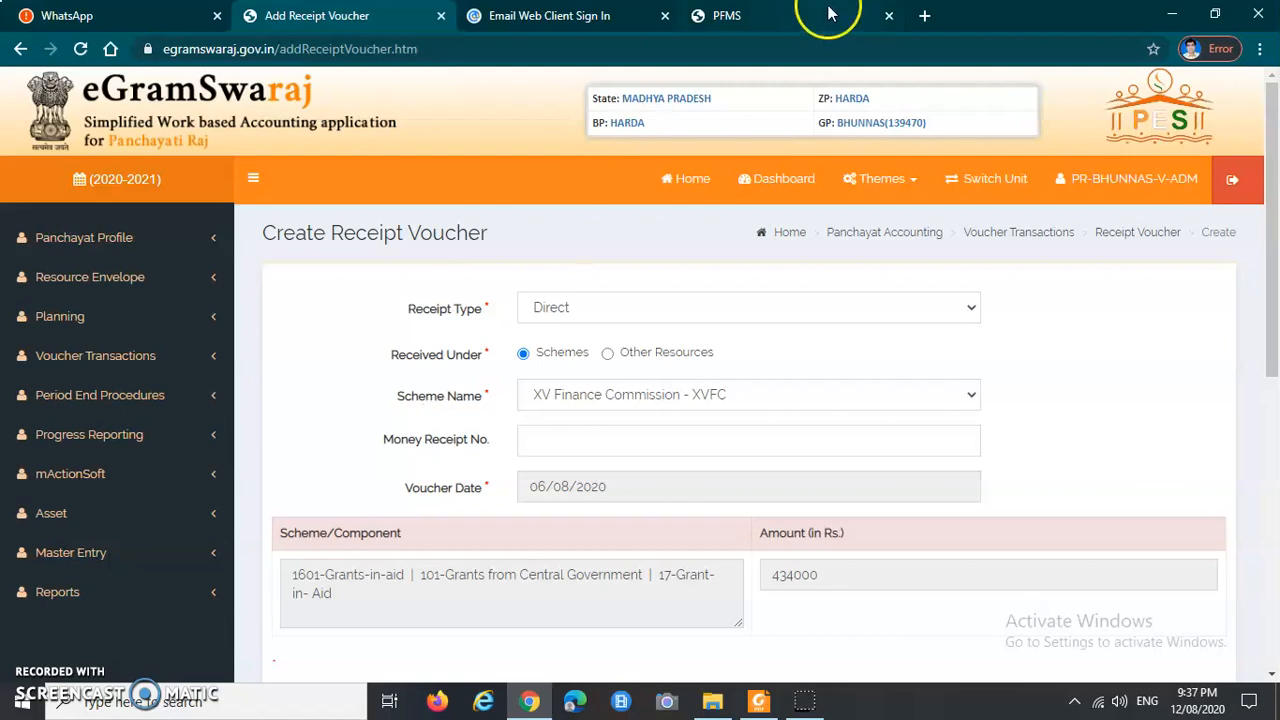
- View the PFMS home page and the gov.in email sign-in page, ending on the PFMS page
left_click(780, 15)
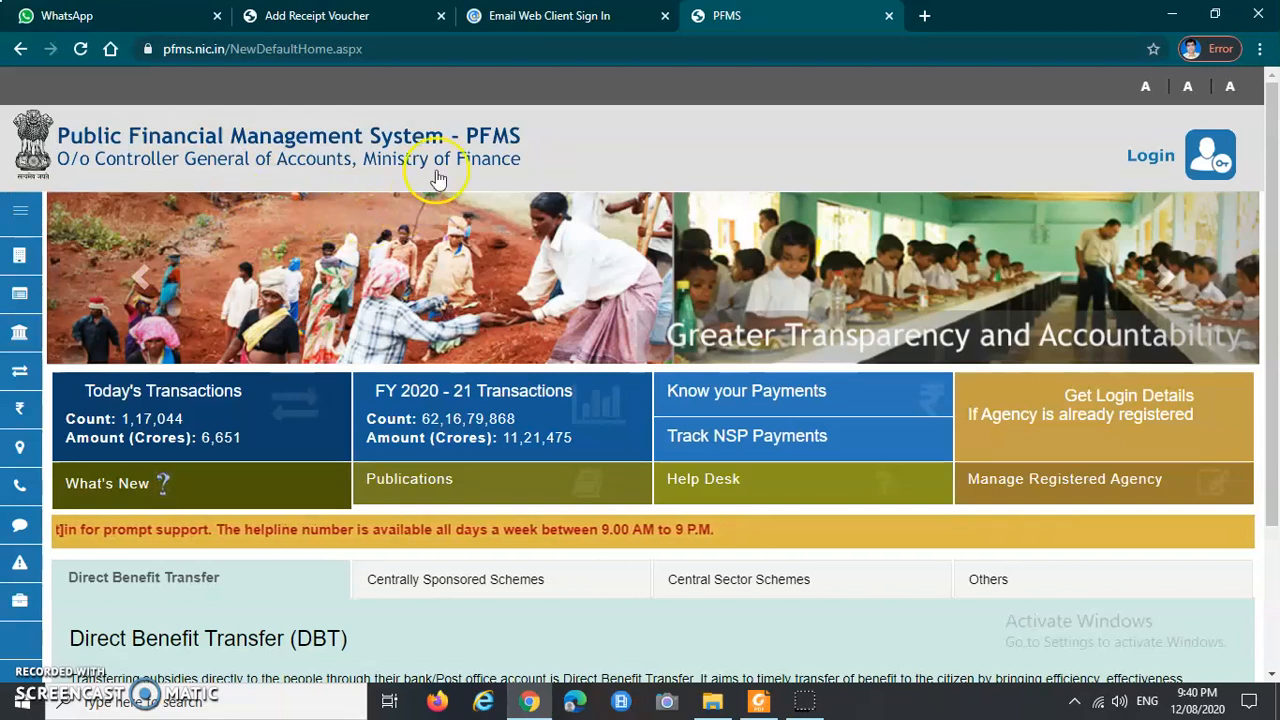
left_click(547, 30)
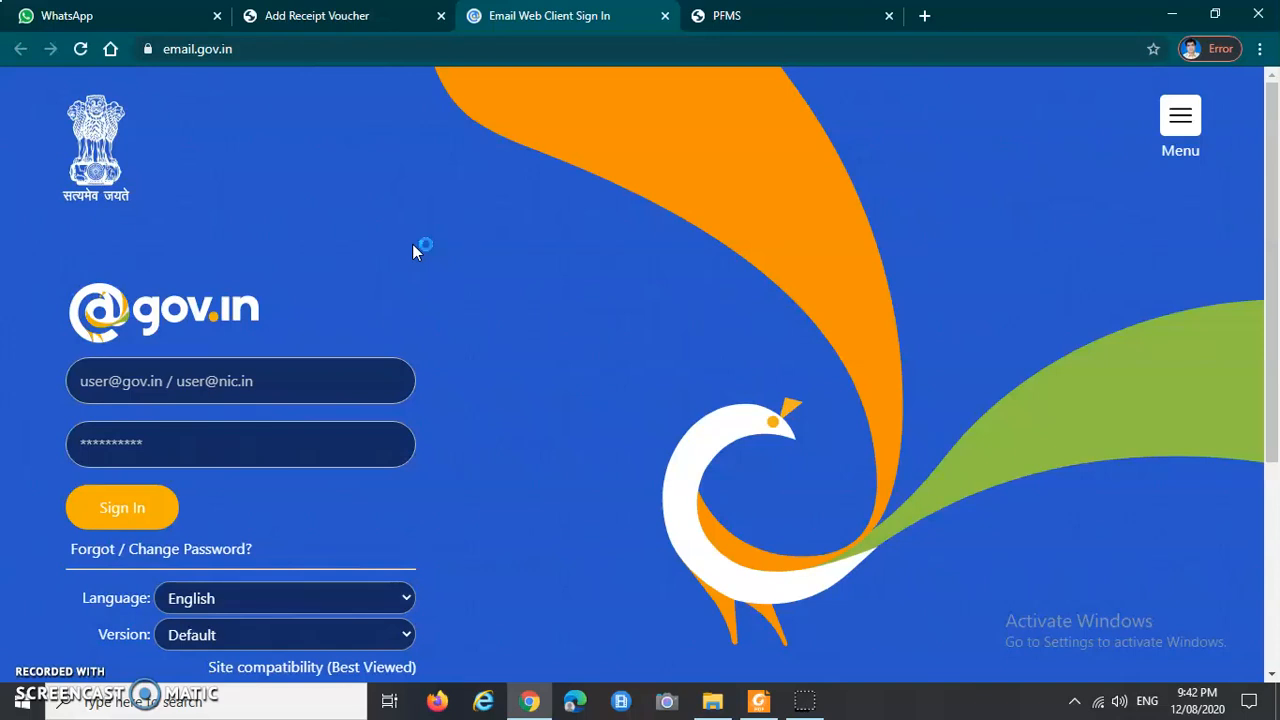
left_click(806, 16)
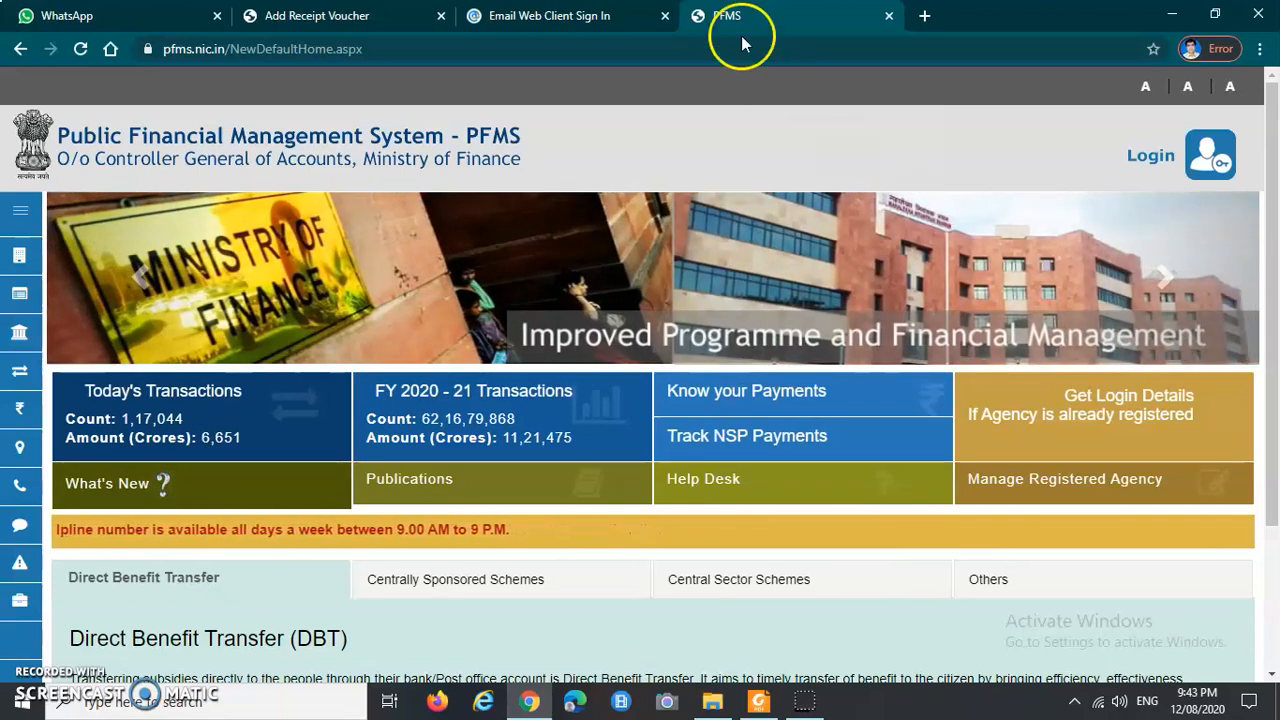
- Return to the eGramSwaraj receipt voucher and examine the schemes offered under Scheme Name, keeping XV Finance Commission - XVFC
left_click(372, 22)
left_click_drag(397, 396, 474, 398)
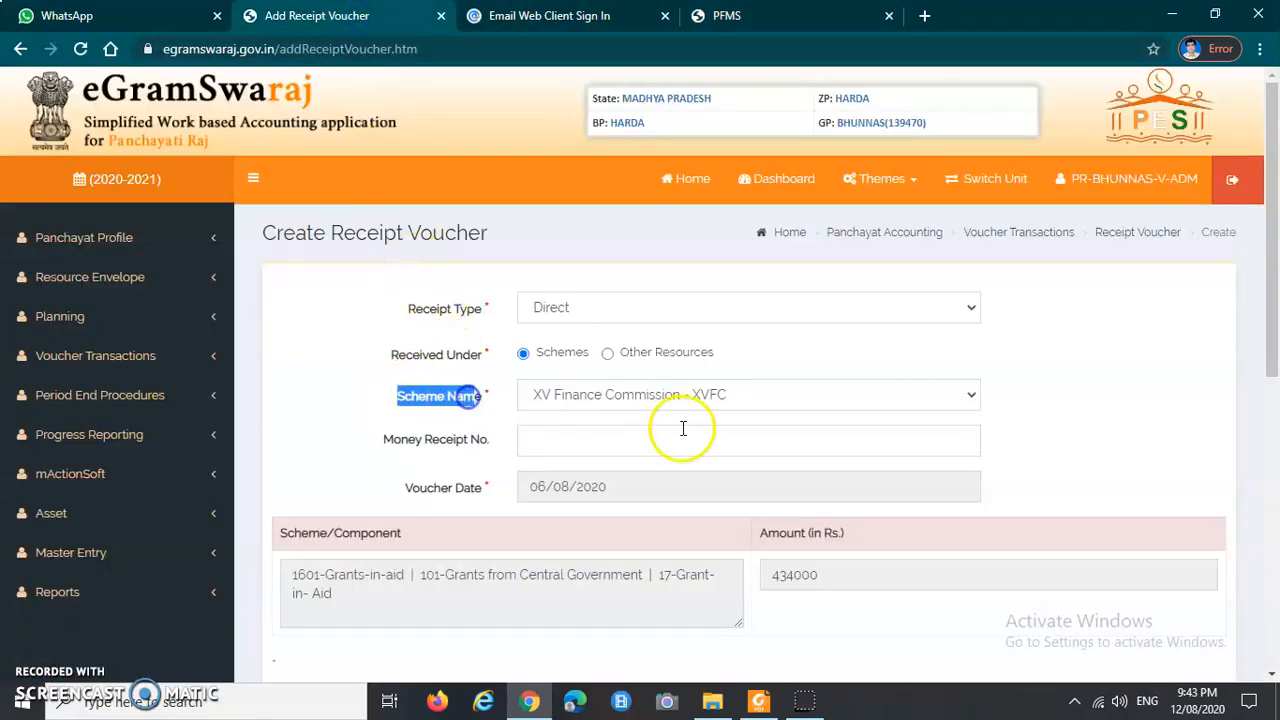
left_click(998, 398)
left_click(765, 398)
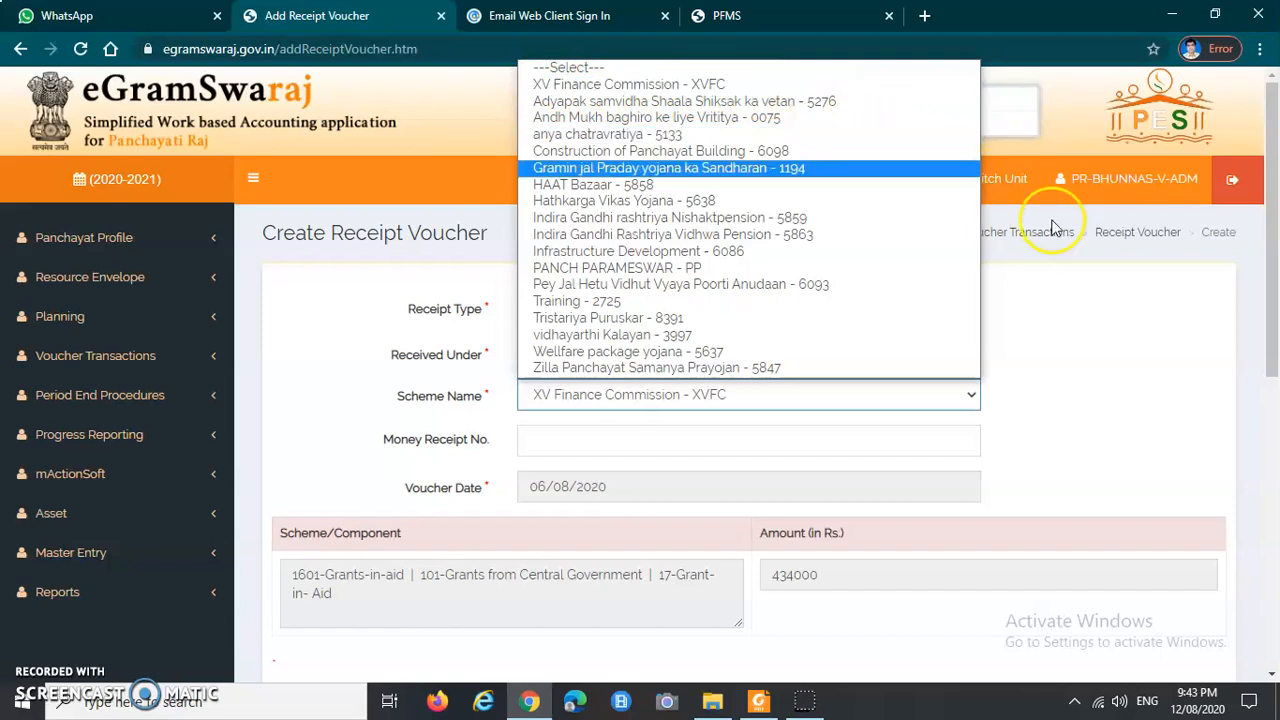
left_click(1100, 352)
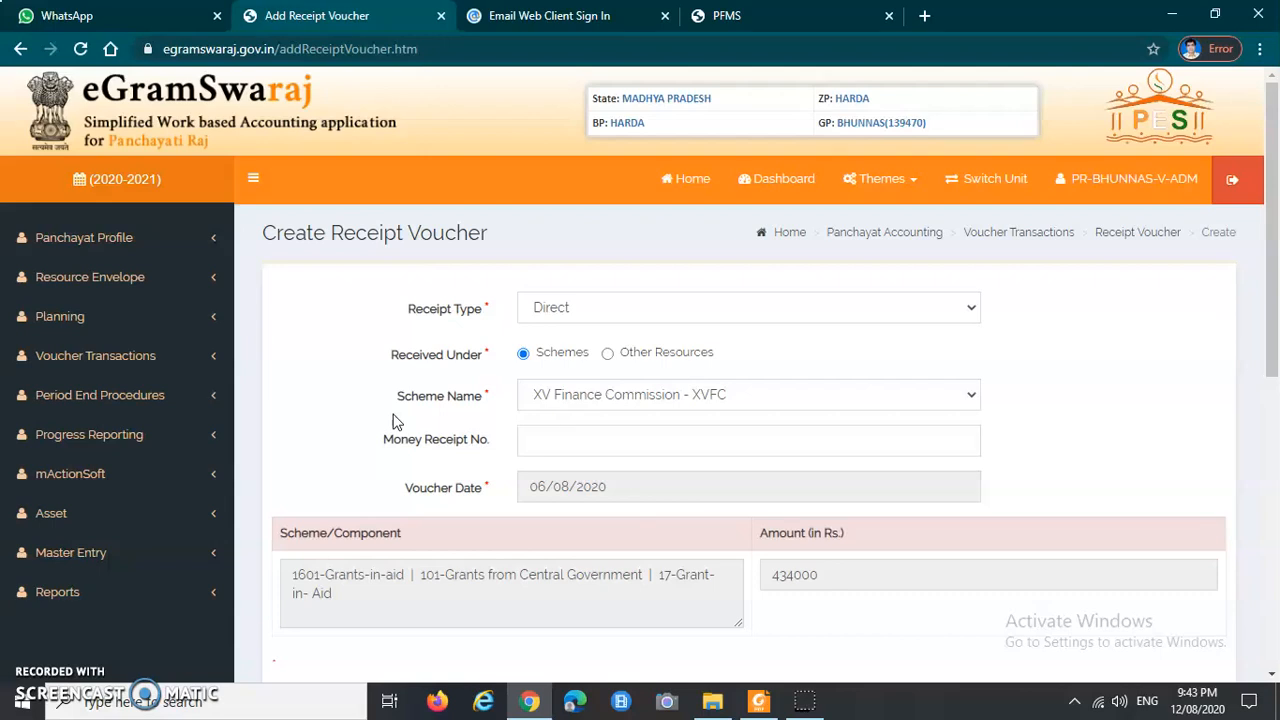
- Check again whether the Account No field below Received In offers a bank account
scroll(520, 390, "down", 2)
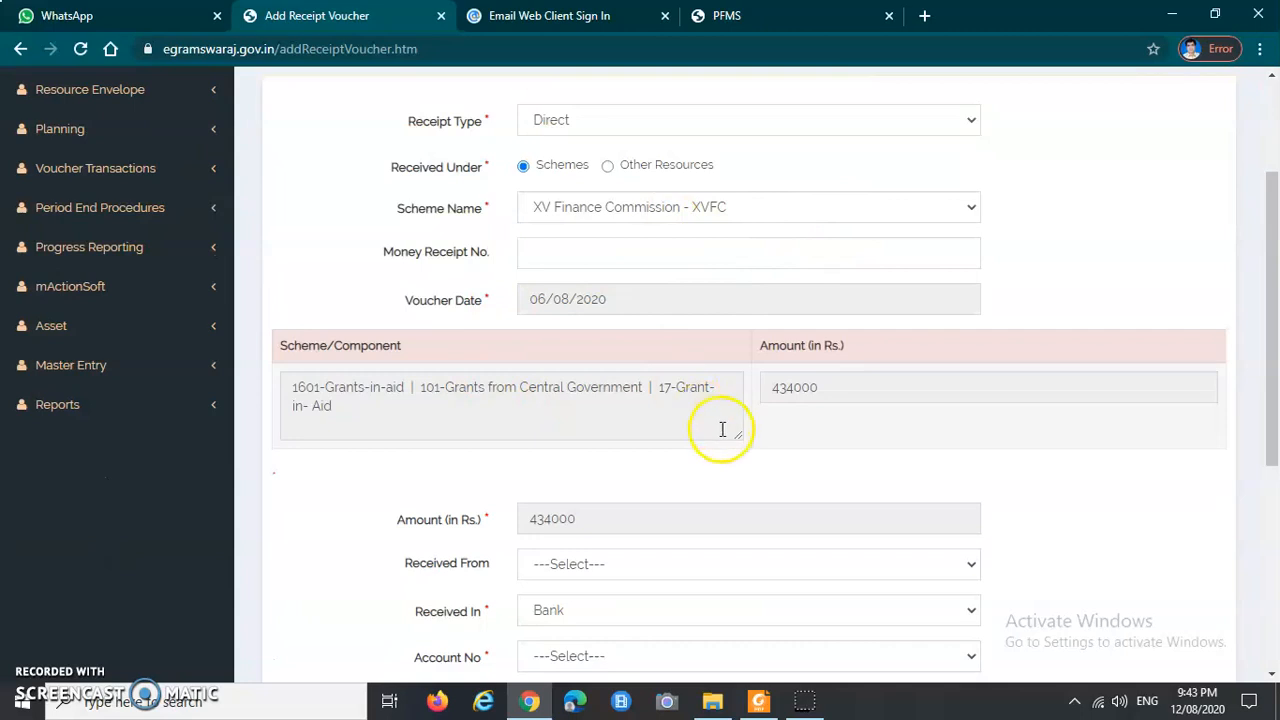
scroll(600, 415, "down", 4)
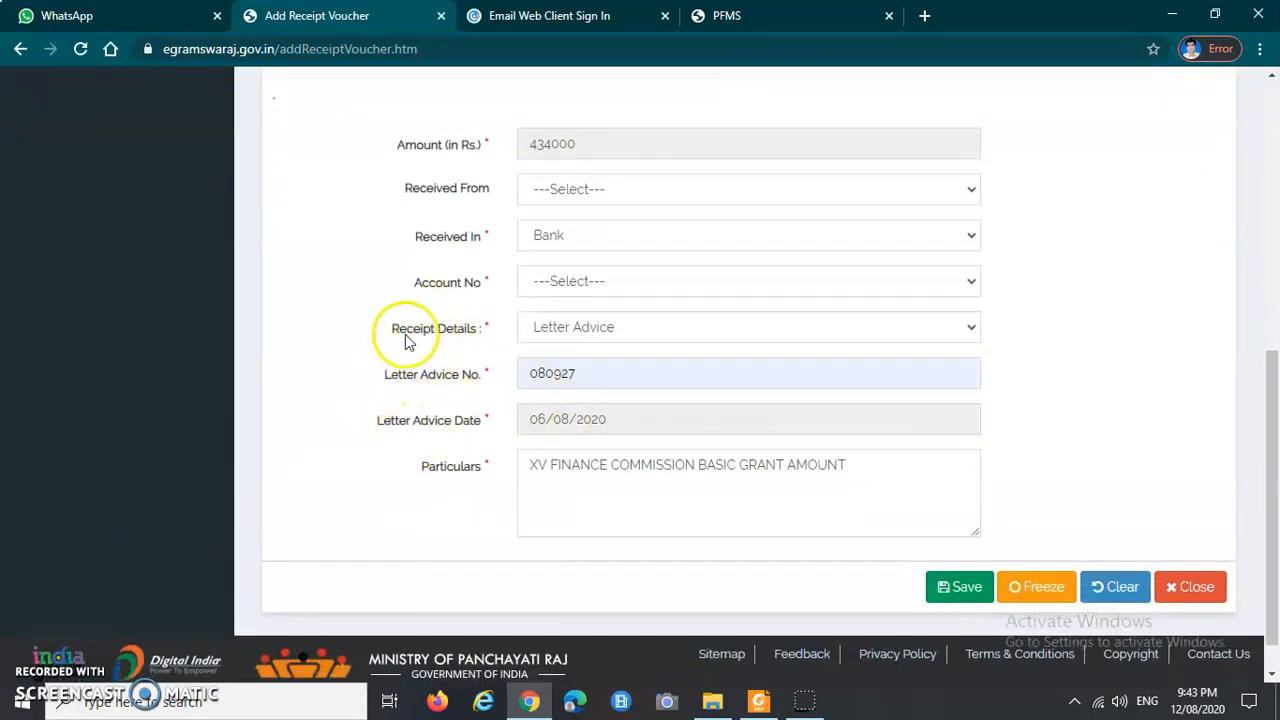
left_click_drag(411, 280, 488, 279)
left_click(488, 279)
left_click(584, 283)
left_click(584, 283)
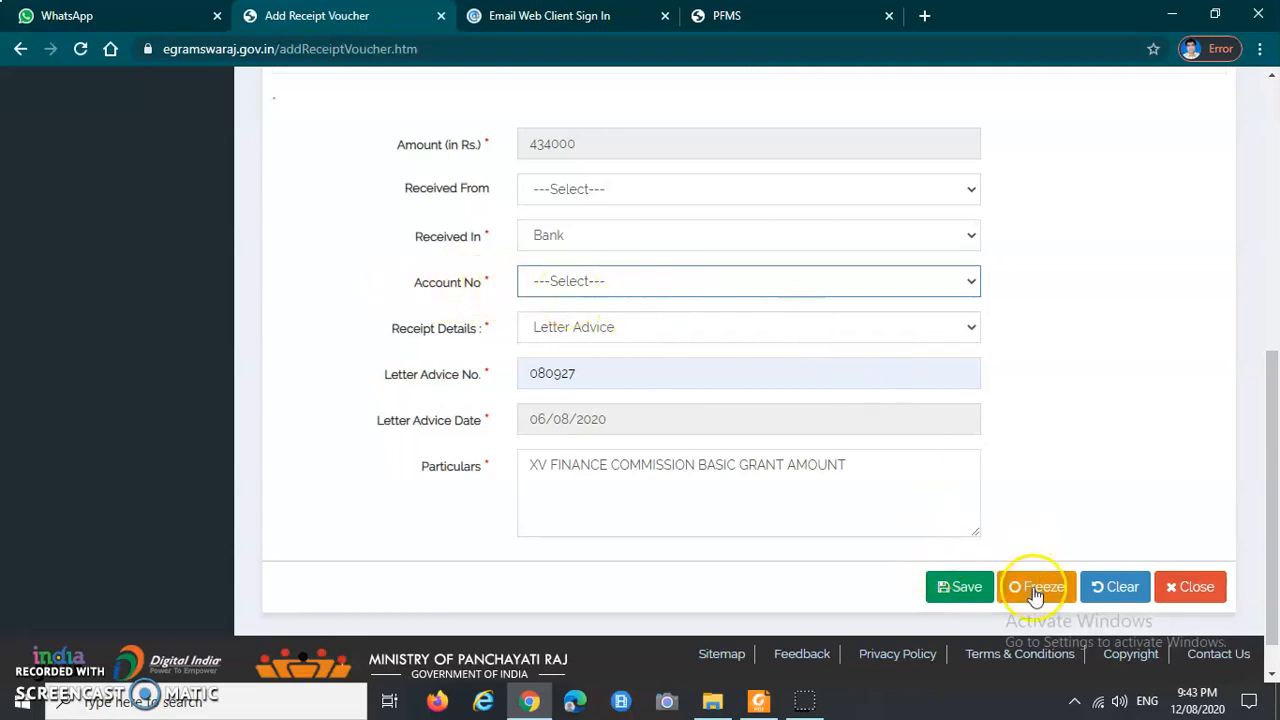
- Go back to the start of the receipt voucher and switch to the subscribe.jpeg image
scroll(294, 360, "up", 5)
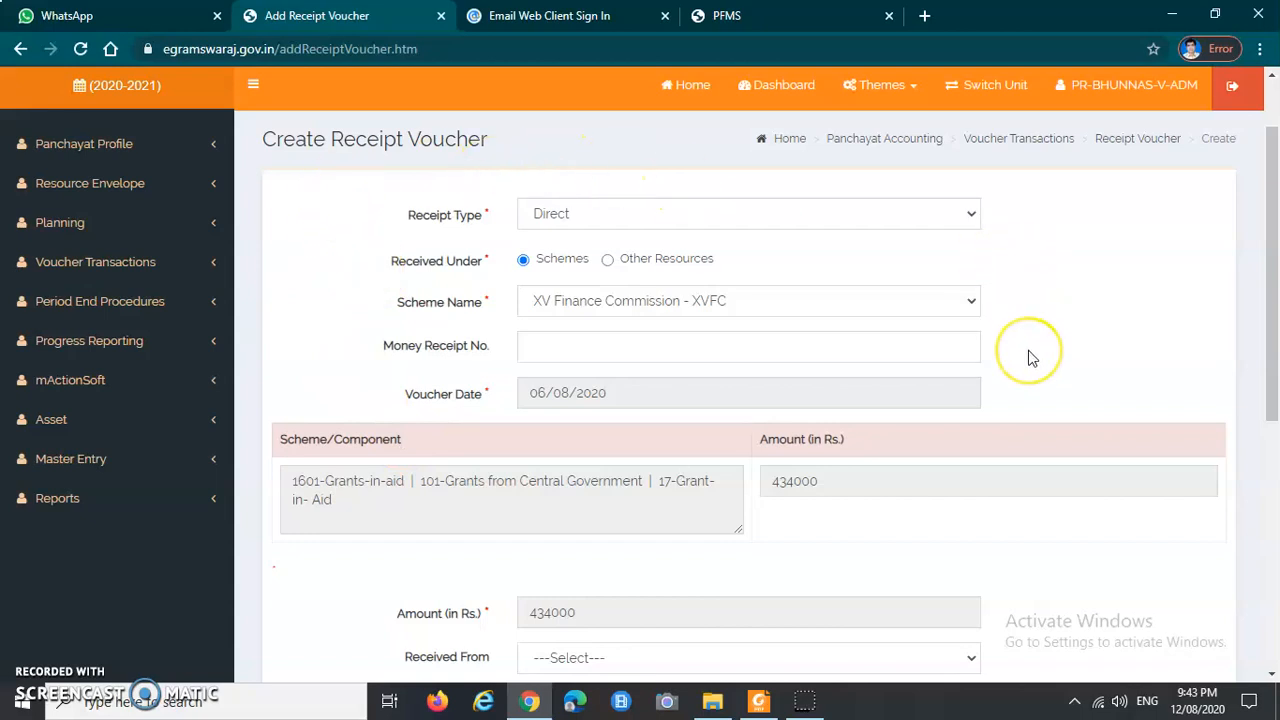
scroll(1030, 358, "up", 2)
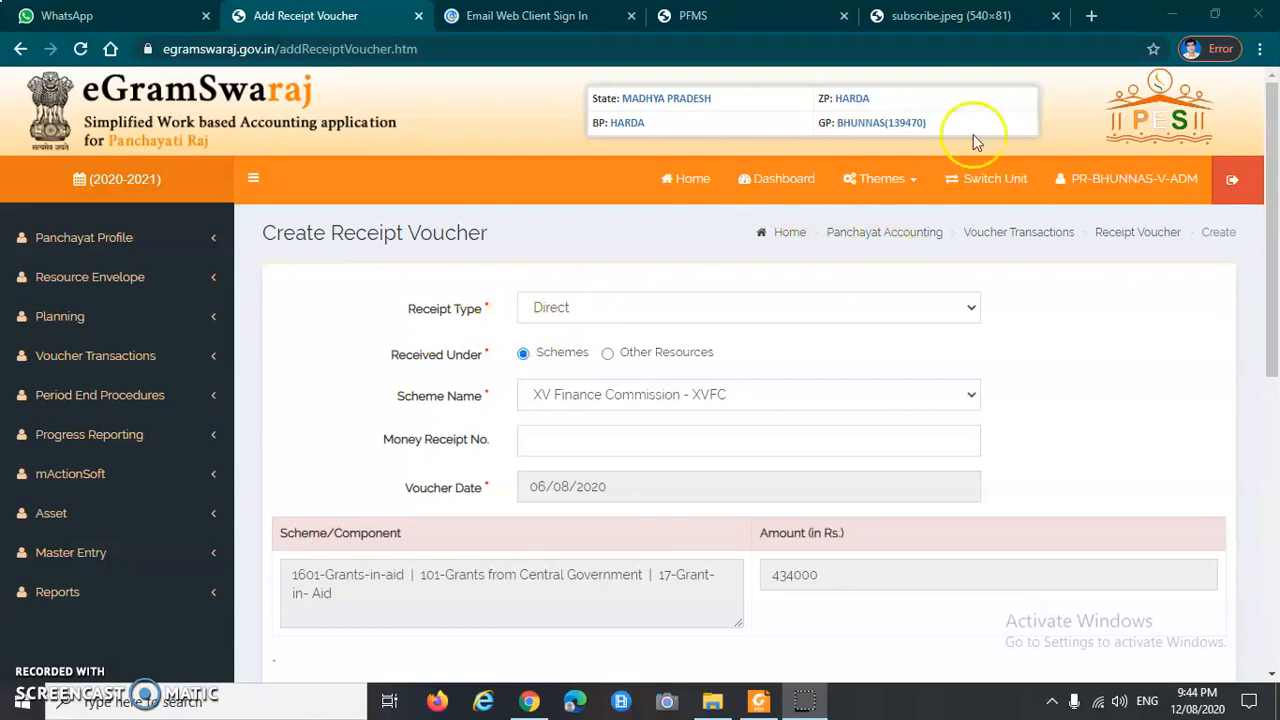
left_click(965, 17)
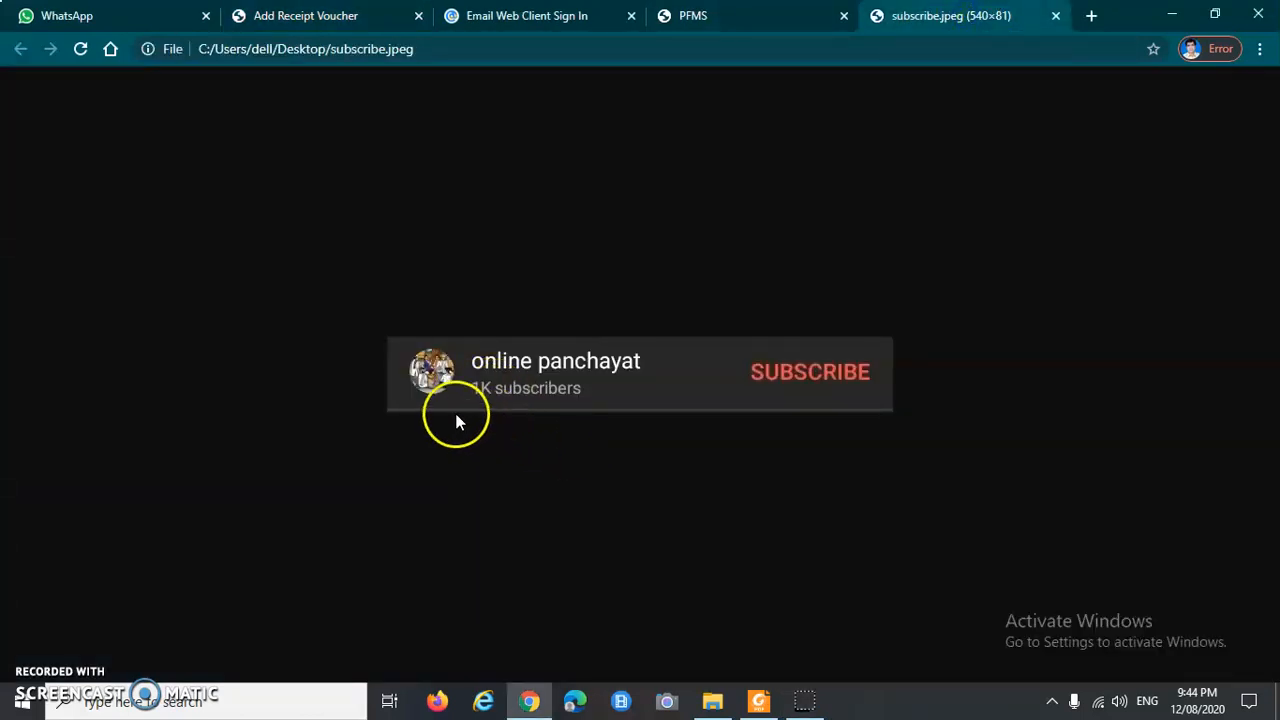